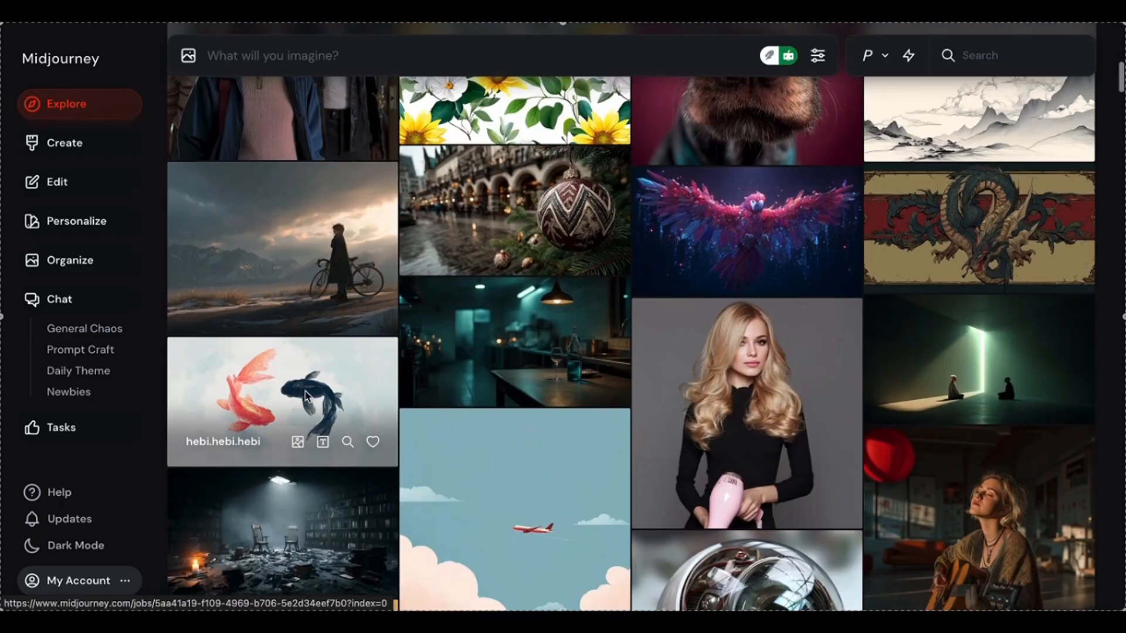
scroll(753, 101, down, 3)
text(Something aw)
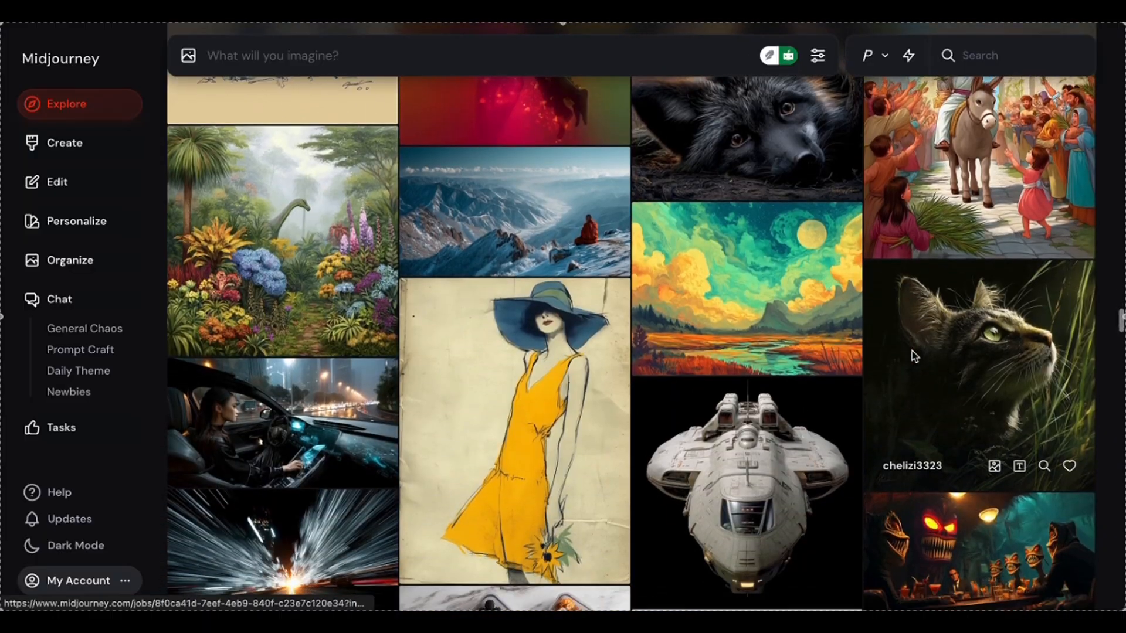
scroll(913, 356, down, 10)
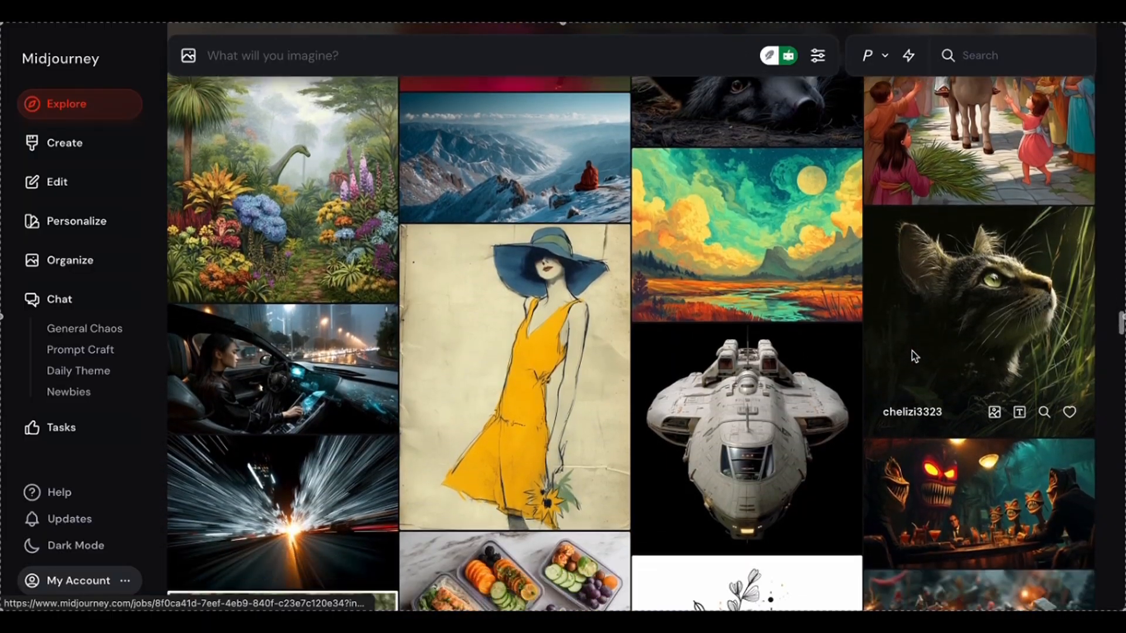
scroll(615, 372, down, 15)
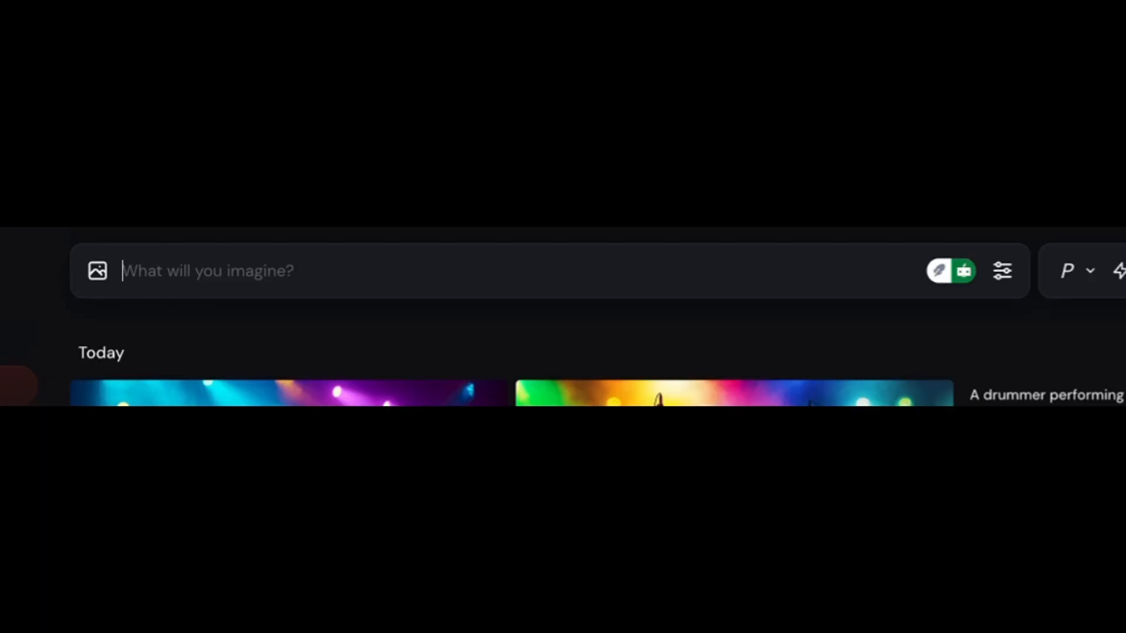
Write the prompt "A child's paper cutout of a rocket ship in outer space" and start a parameter after it.
text(A child's)
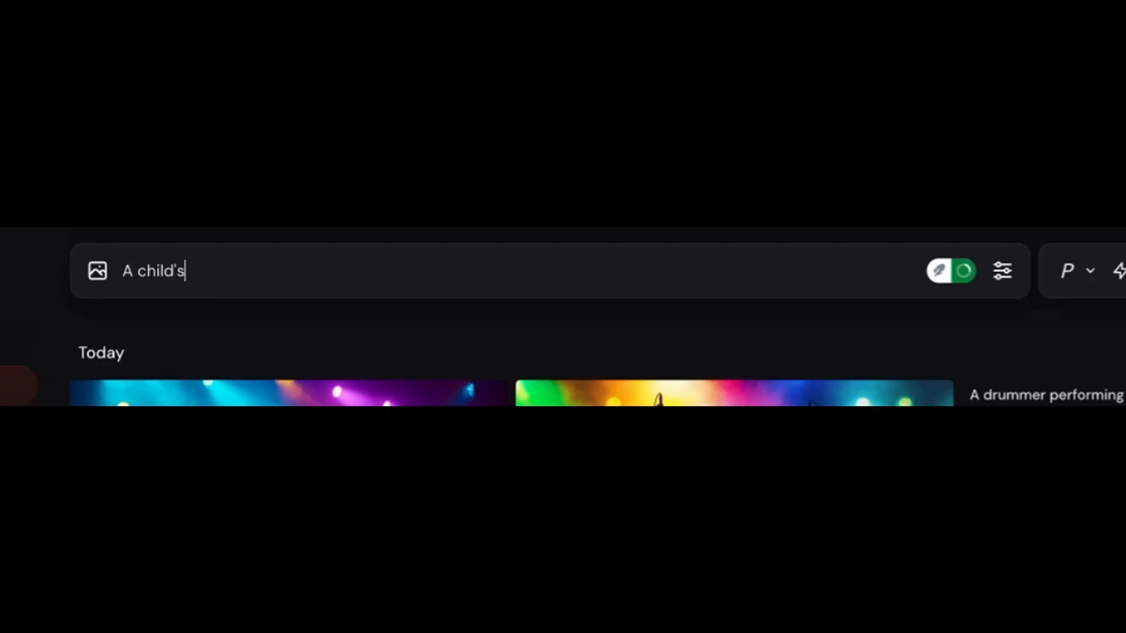
text( paper cutout of a rocket ship in outer space --)
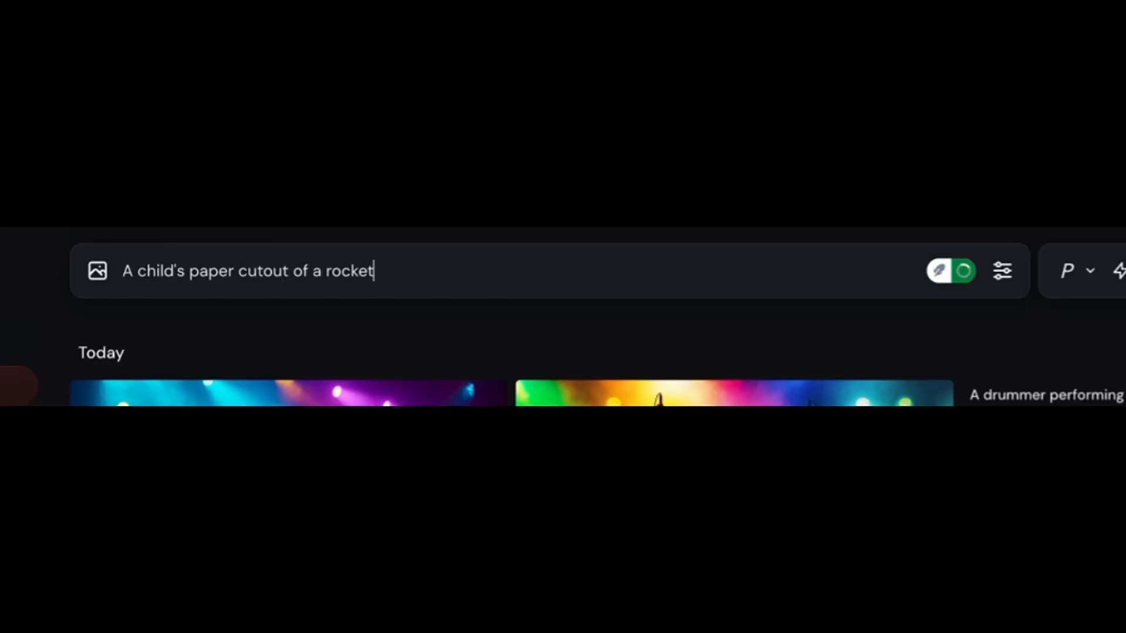
text(a)
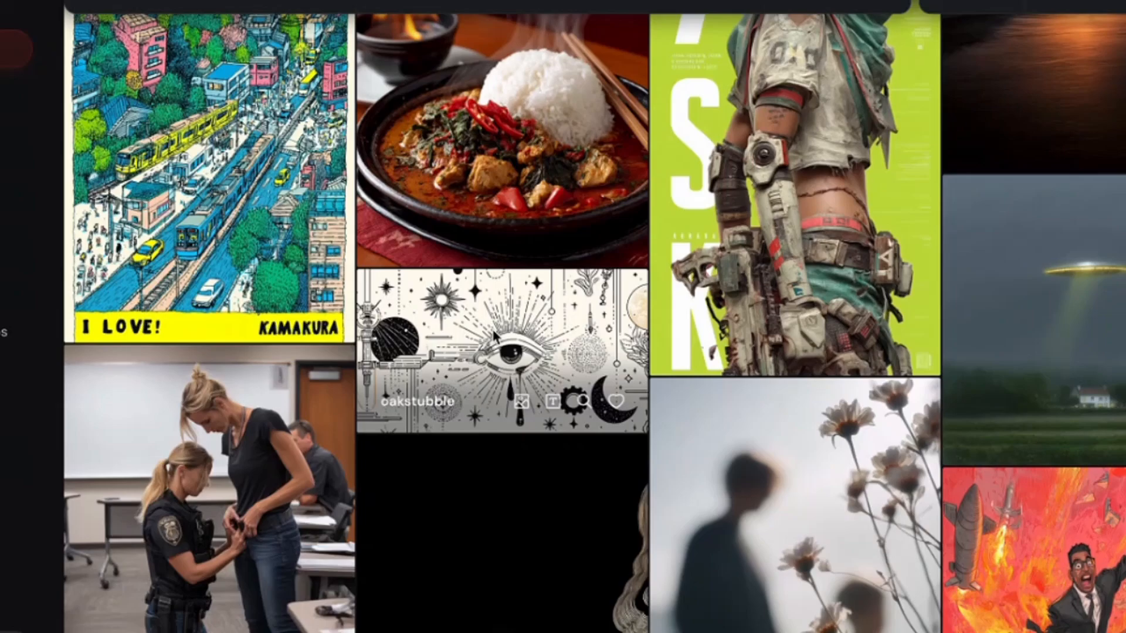
Generate "A mechanical clockwork system" using the black-and-white eye illustration as image prompt, and go to the created images.
drag(503, 344, 216, 69)
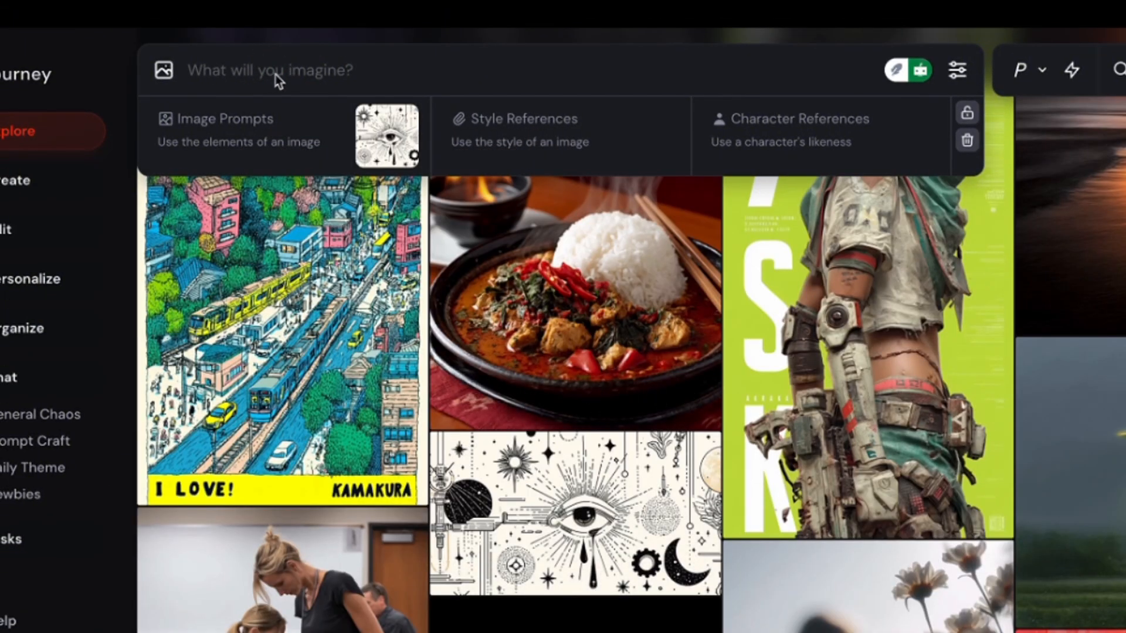
text(A mechanical clockwor)
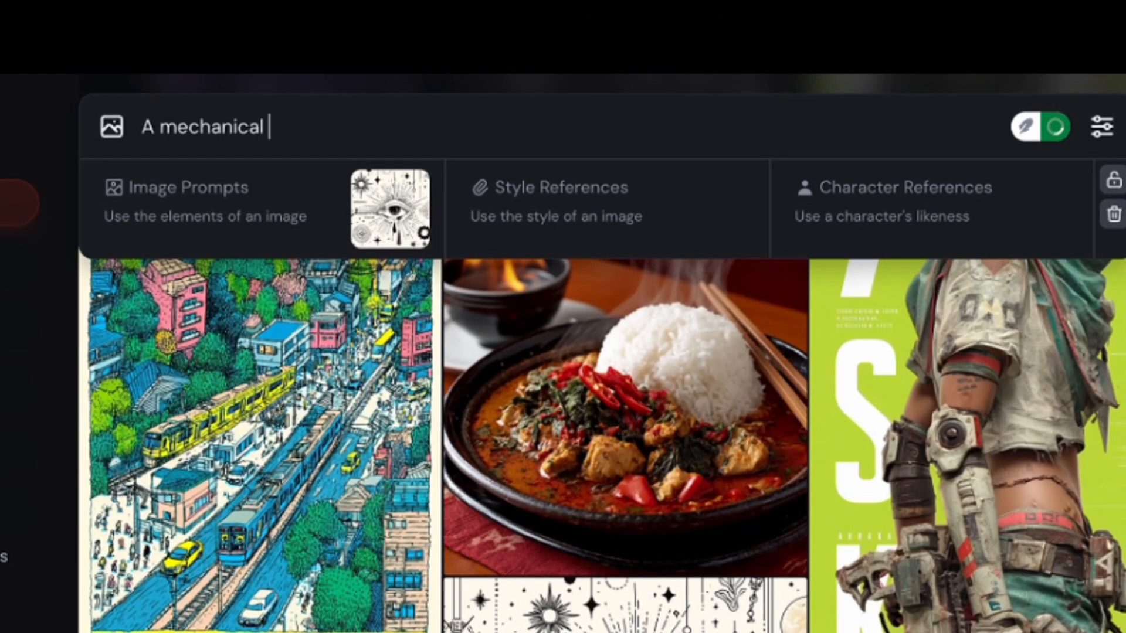
text(k system)
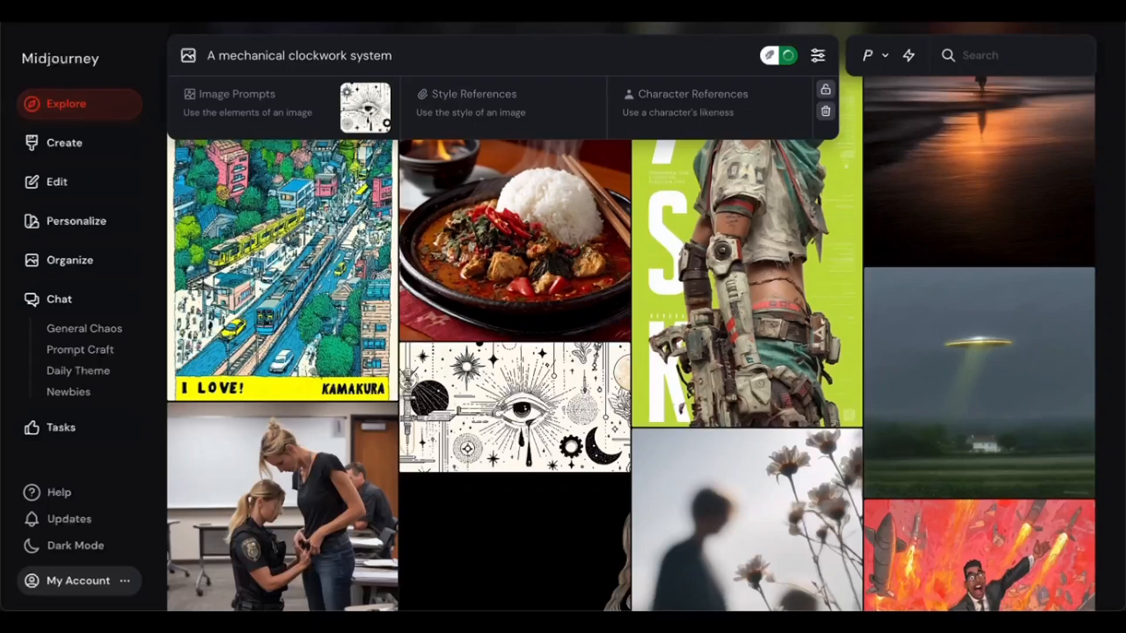
key(Return)
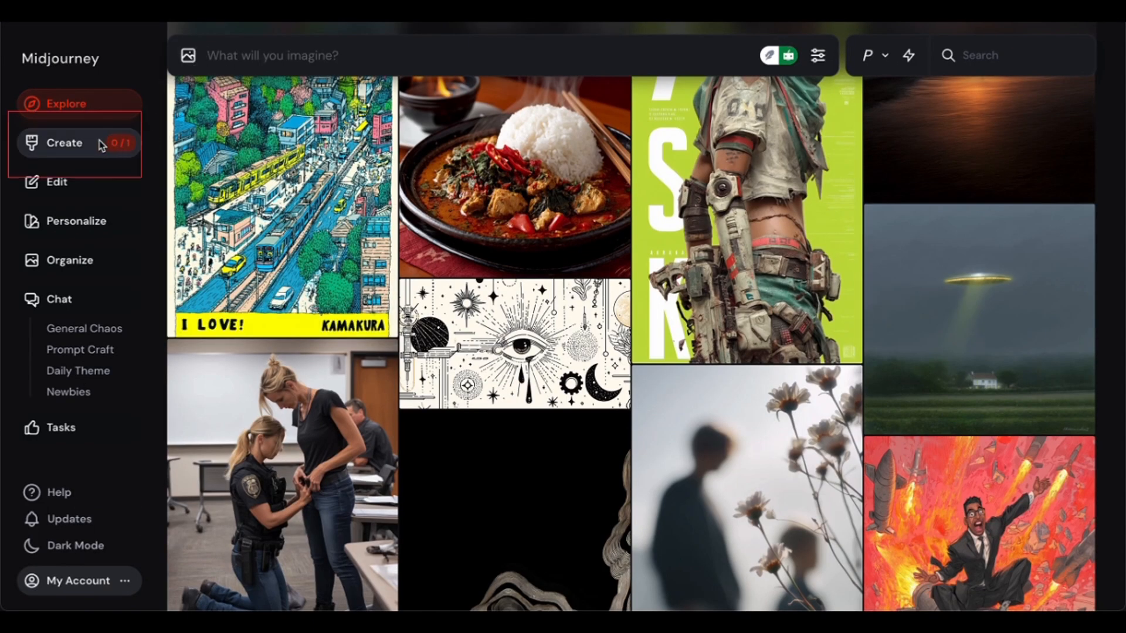
click(79, 145)
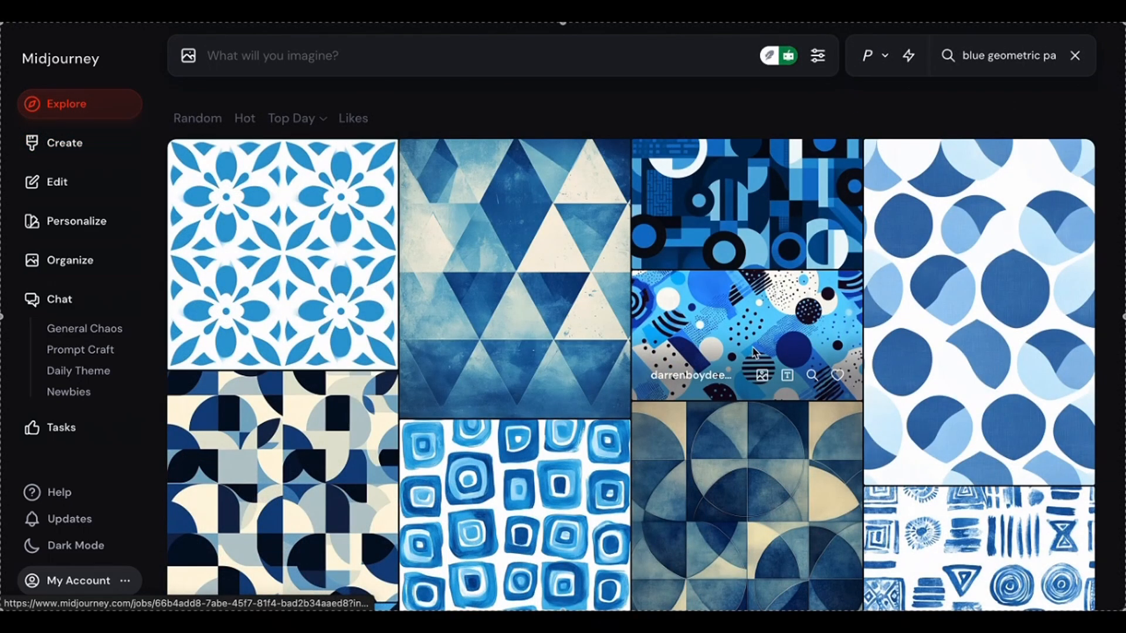
Add the bright blue abstract pattern with dots and striped circles from the gallery as an image prompt.
click(754, 352)
click(797, 108)
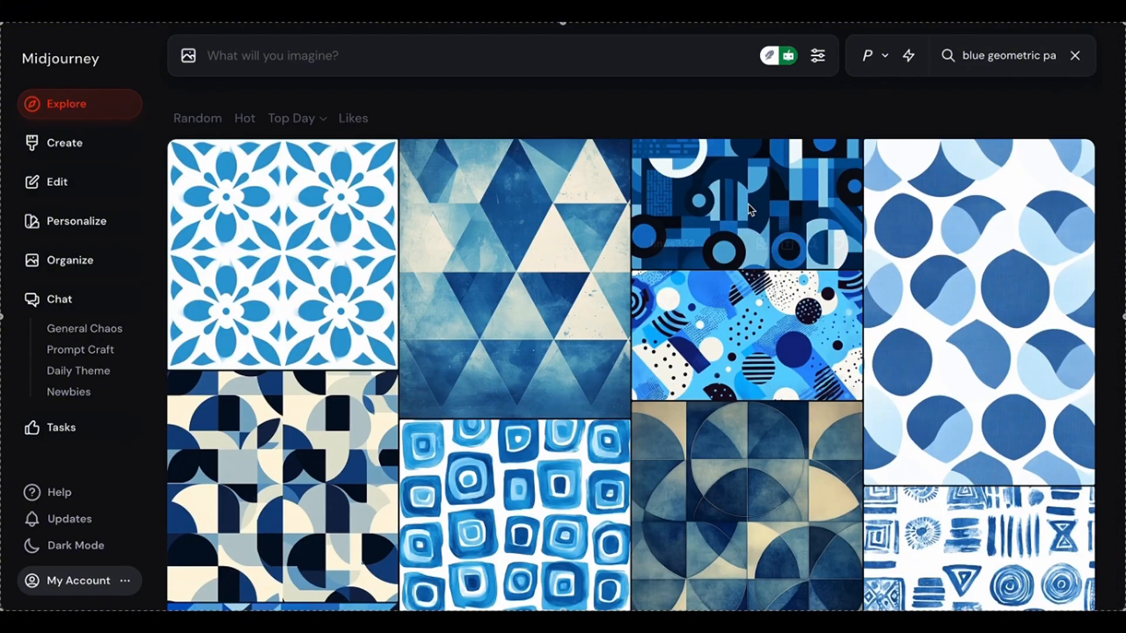
drag(748, 328, 247, 96)
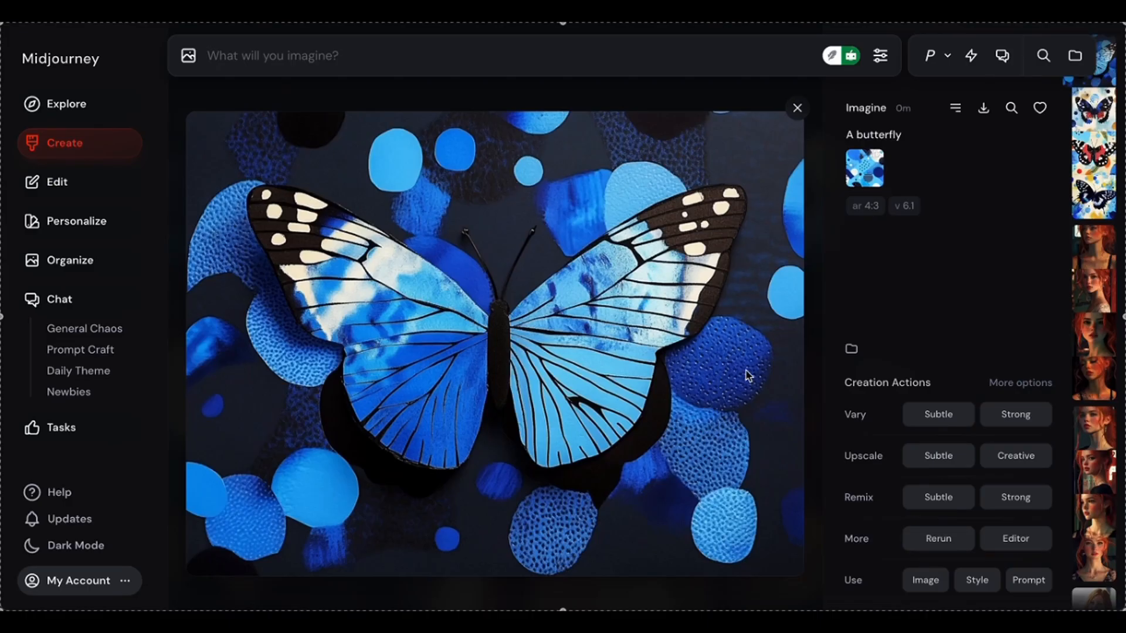
Examine the butterfly images generated without an image weight at full size, comparing them with the blue pattern reference.
click(748, 376)
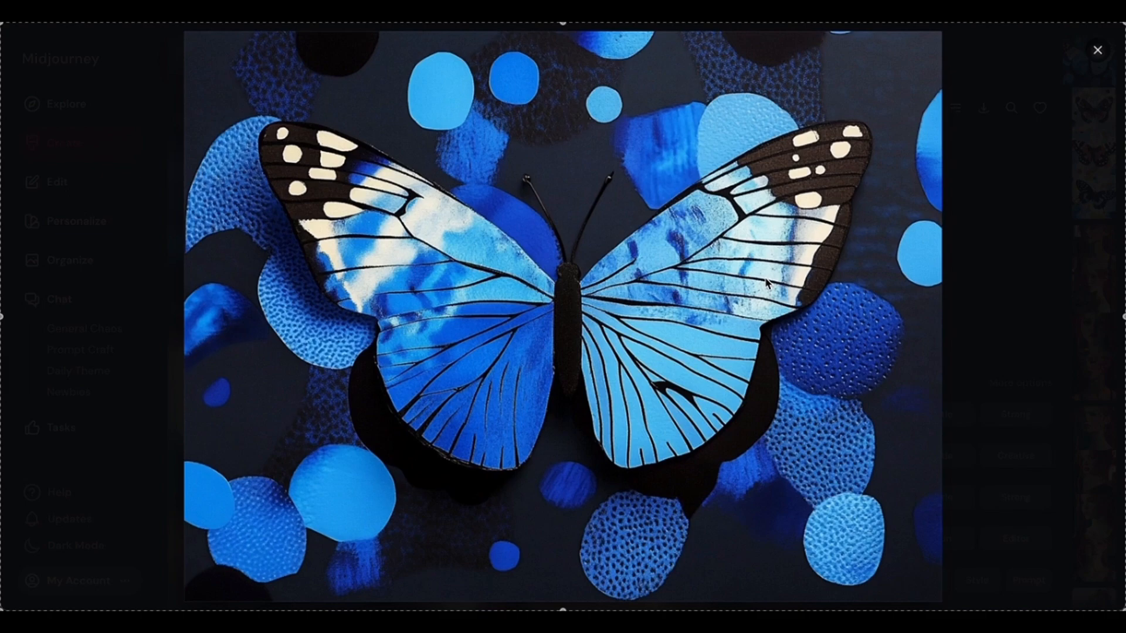
click(1097, 51)
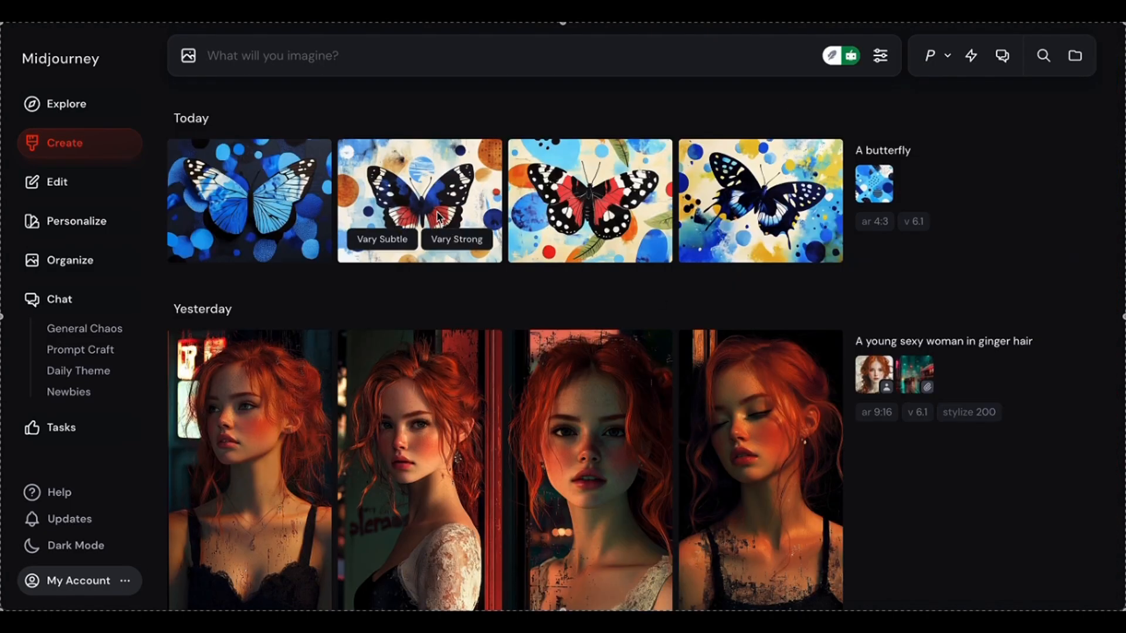
click(457, 199)
click(1097, 51)
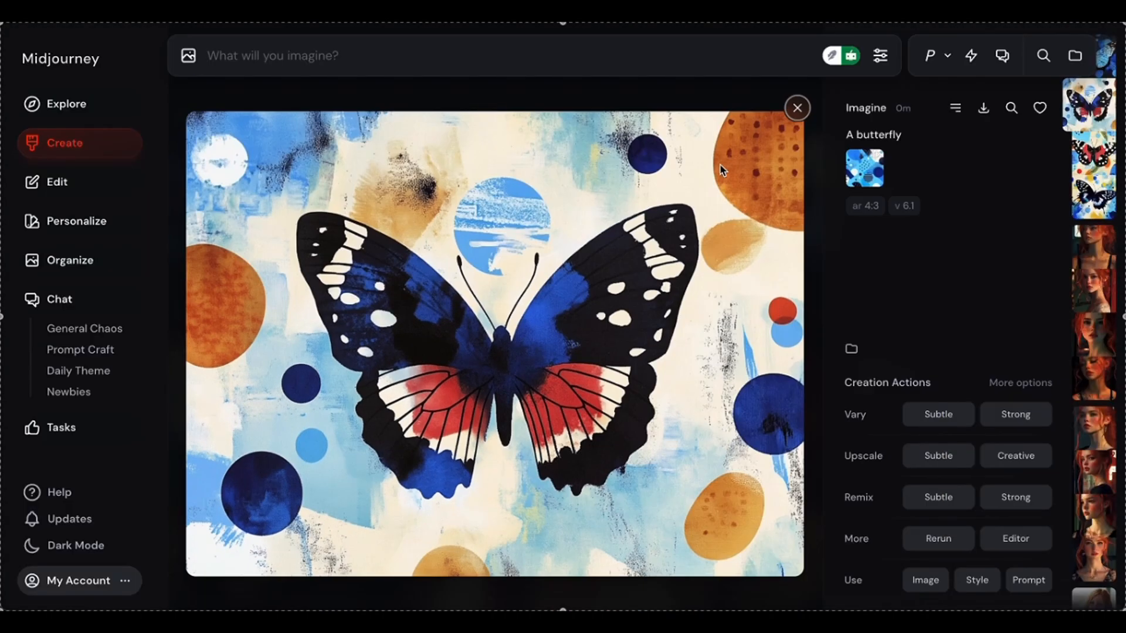
click(727, 293)
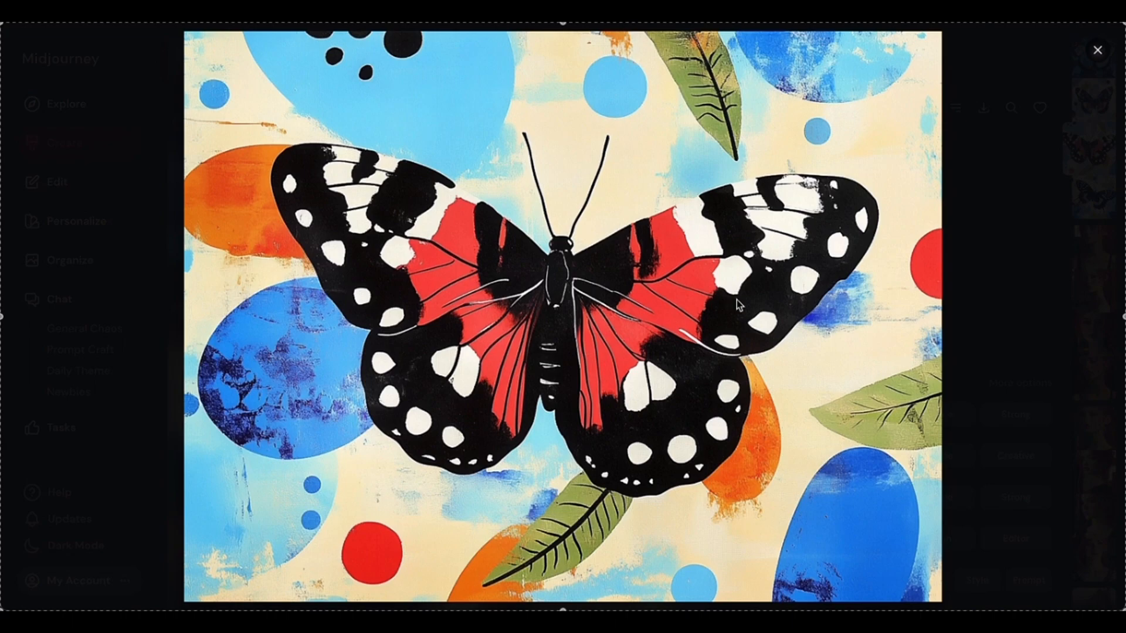
click(734, 302)
key(Left)
click(504, 288)
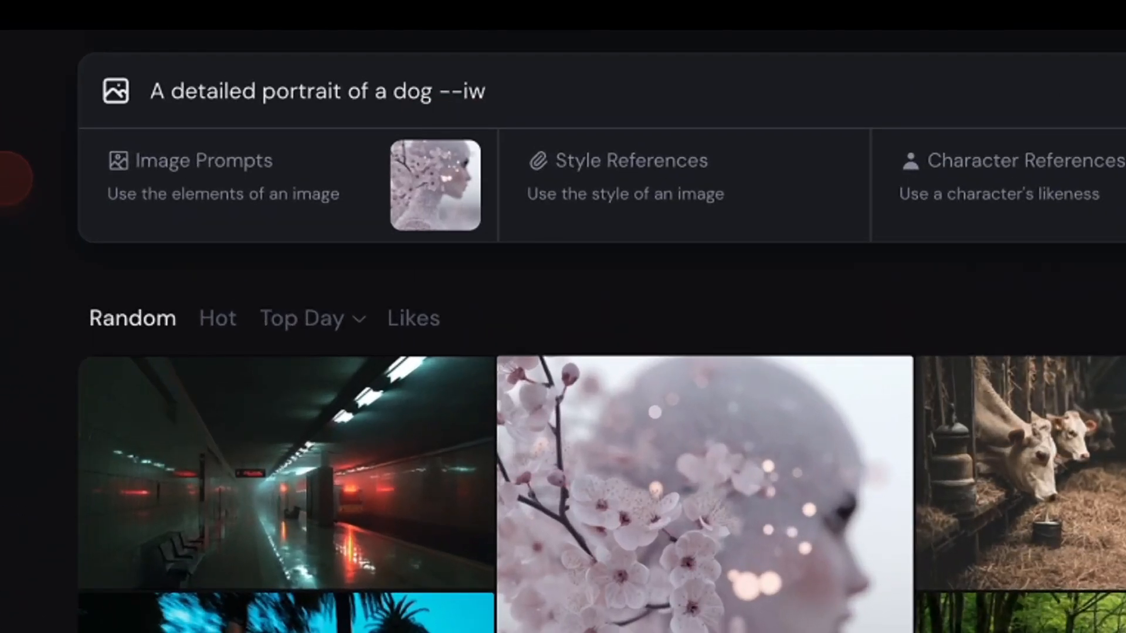
Enter 1 as the --iw image weight value in the prompt "A detailed portrait of a dog".
text(1)
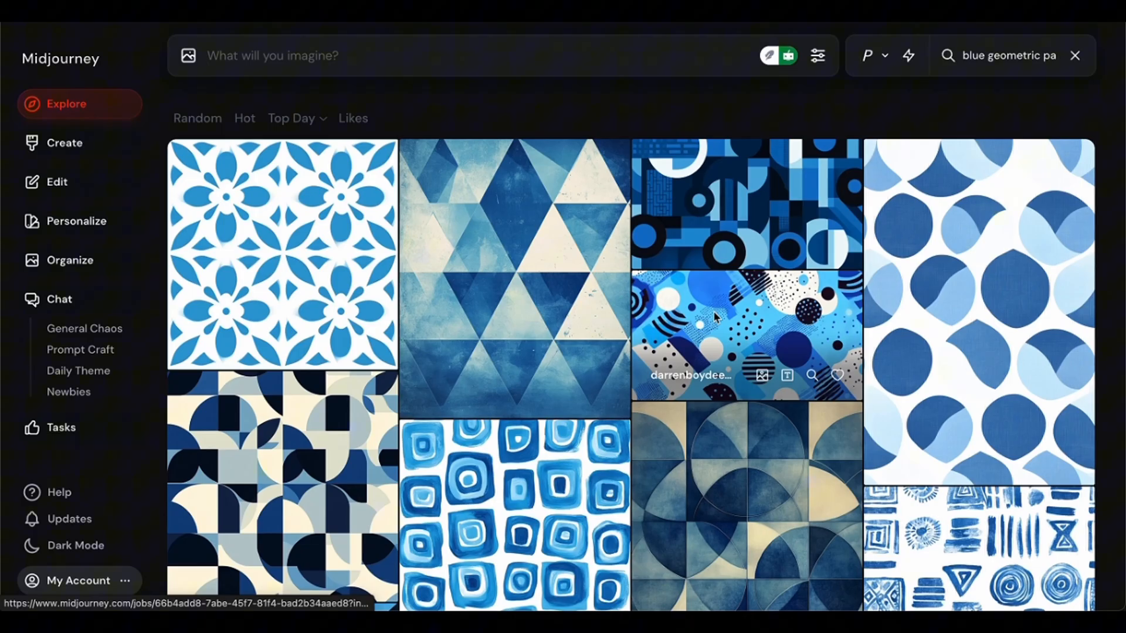
Use the bright blue dotted abstract pattern as image prompt and enter the prompt "A butterfly --iw 1.5".
drag(713, 311, 319, 87)
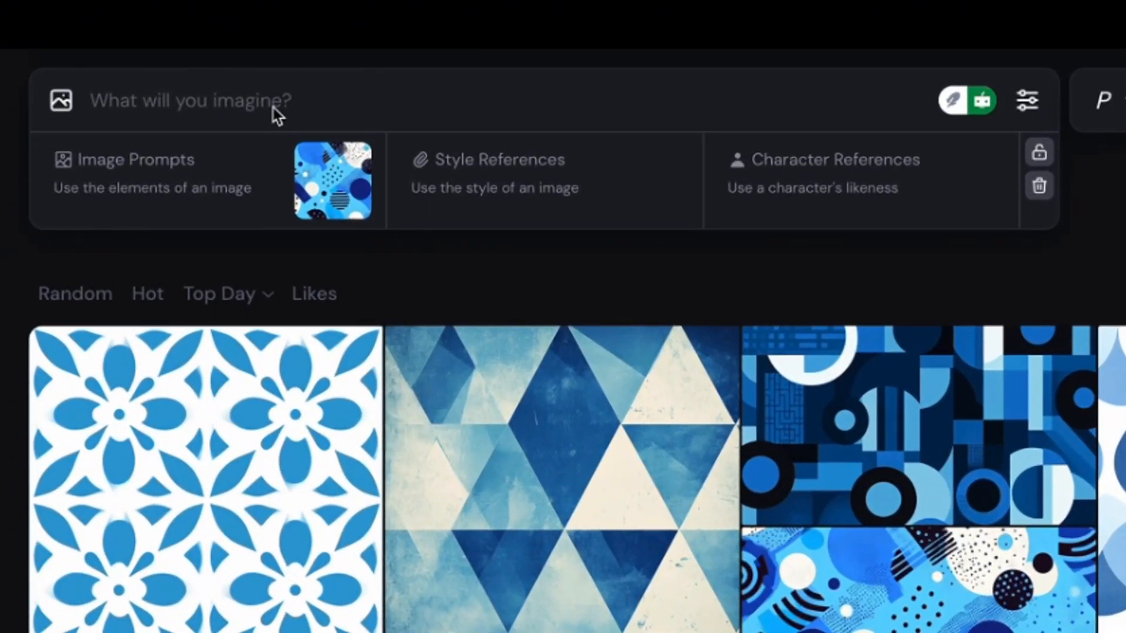
click(275, 108)
text(A bu)
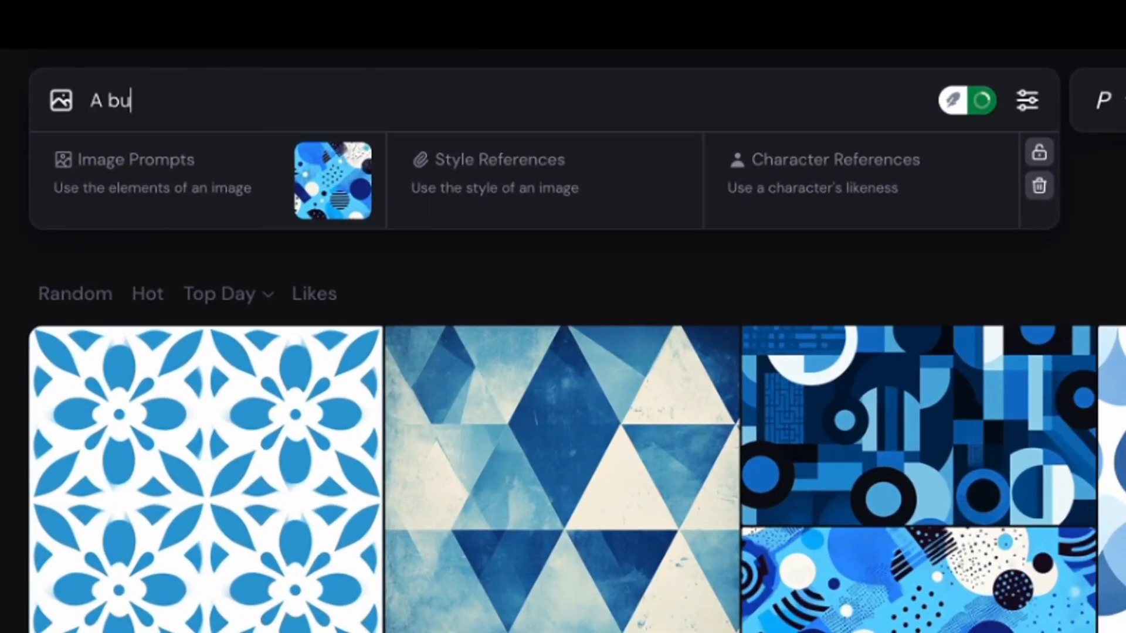
text(tterfly --iw 1.)
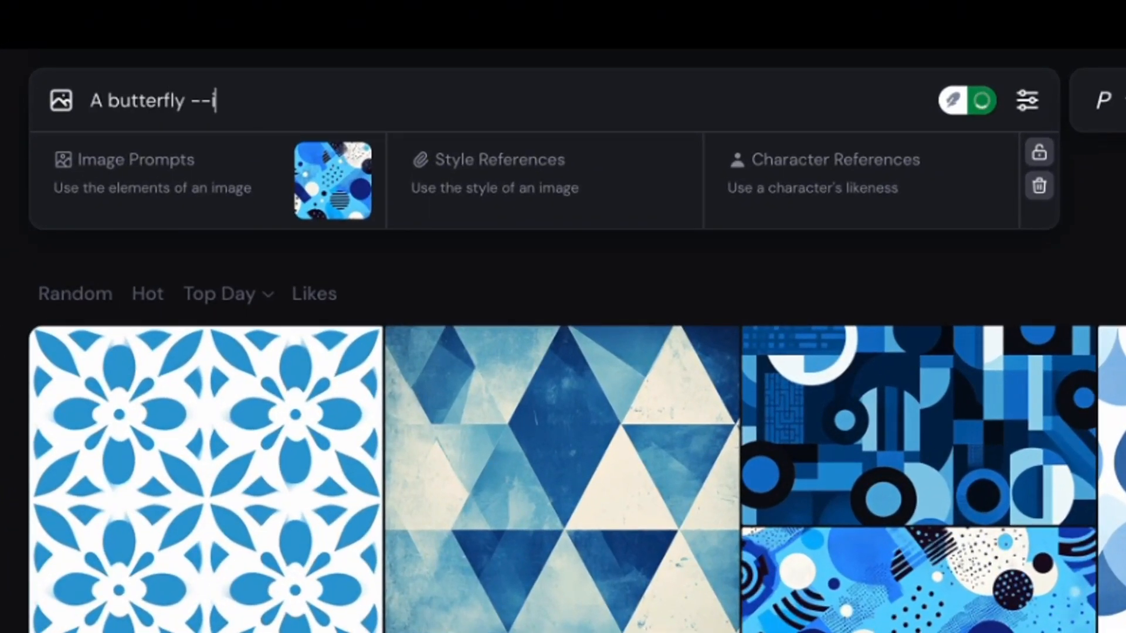
text(5)
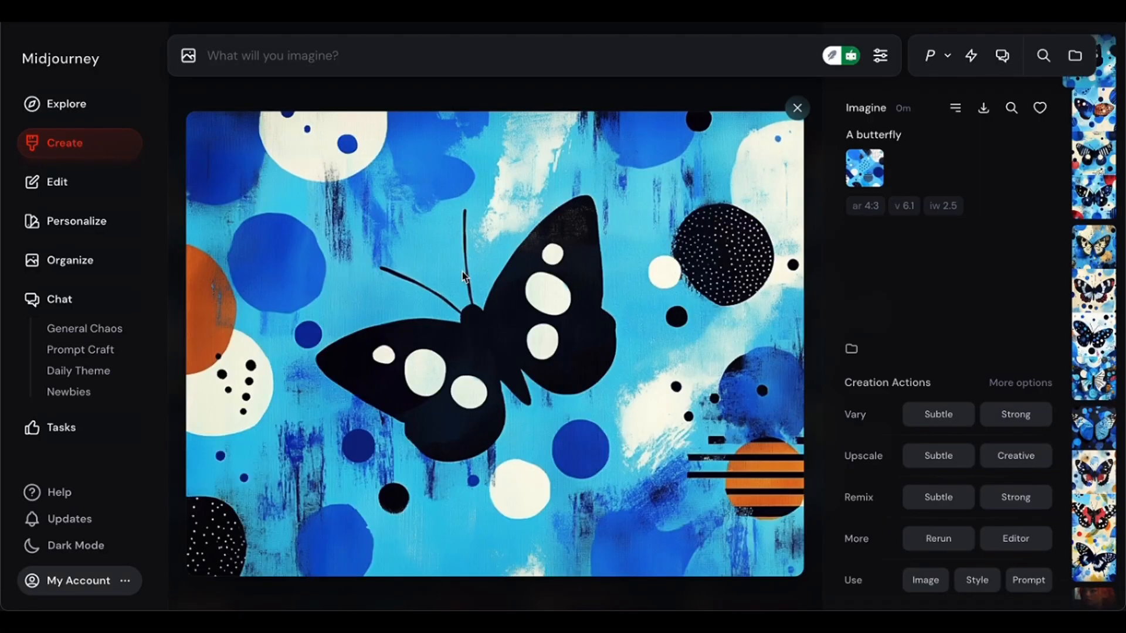
Examine each of the four butterfly images made with image weight 2.5 at full size.
click(462, 272)
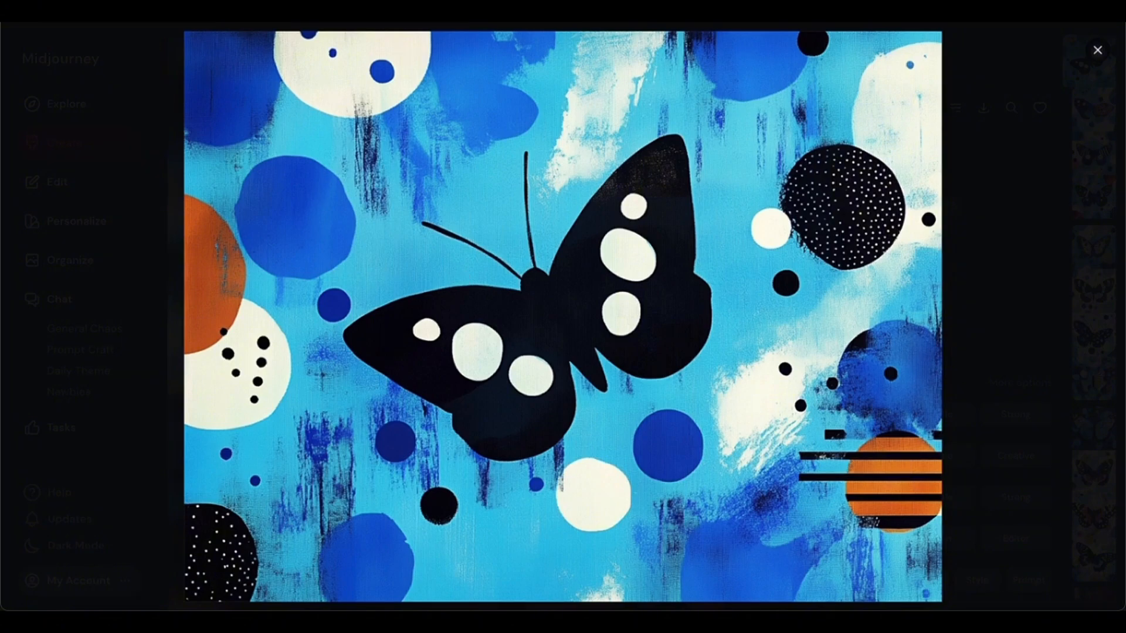
click(1098, 50)
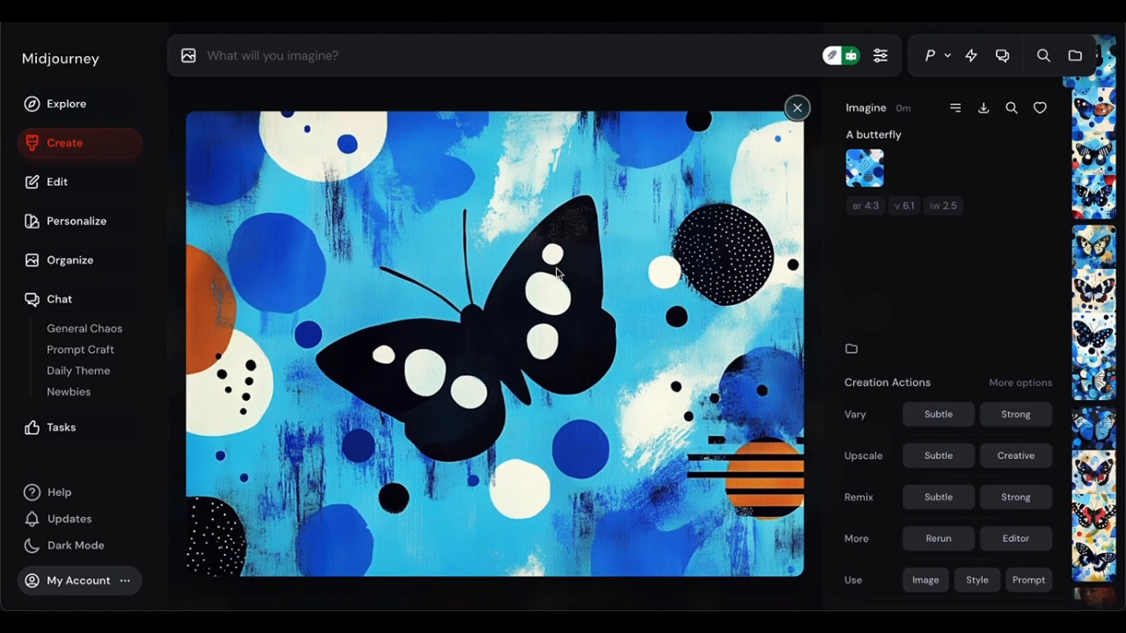
scroll(556, 271, down, 1)
click(556, 268)
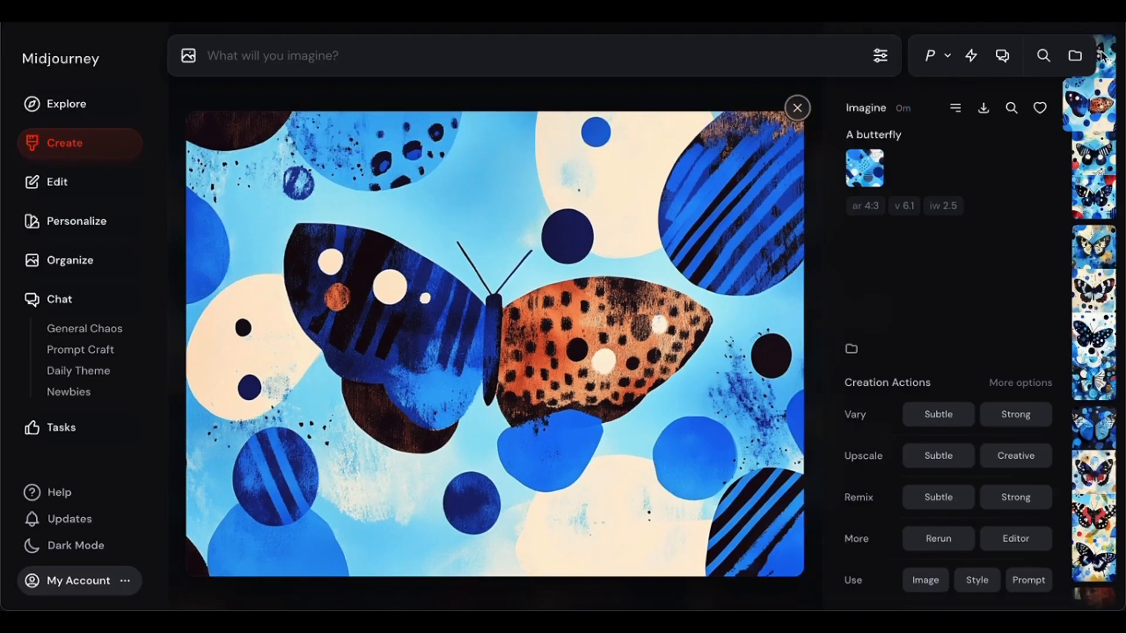
click(1097, 50)
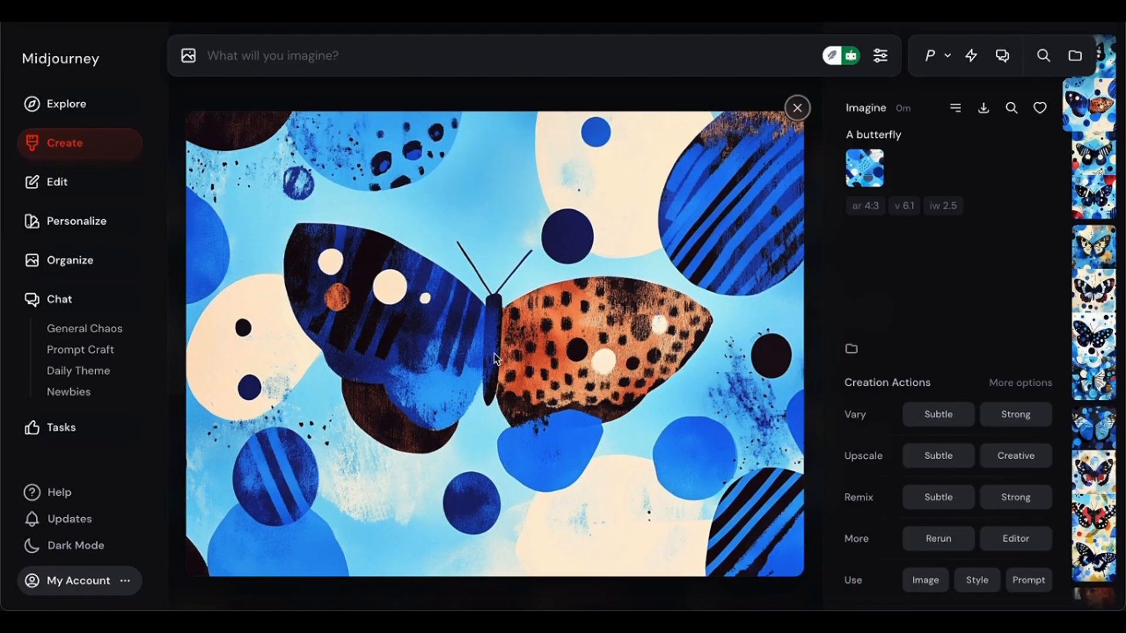
scroll(494, 358, down, 1)
click(495, 358)
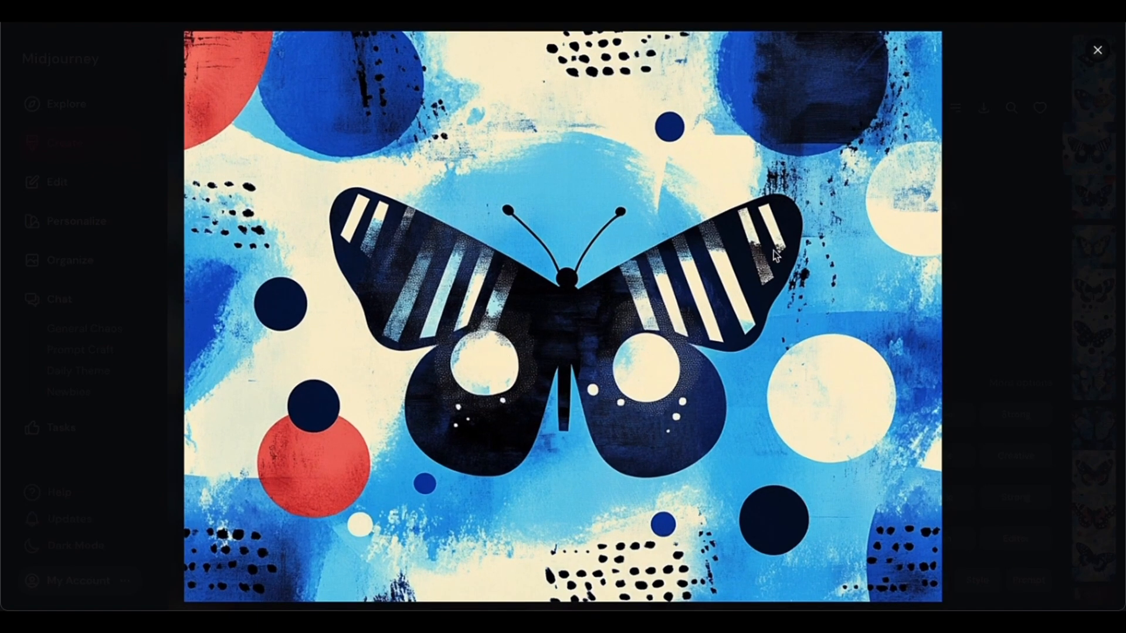
click(1097, 50)
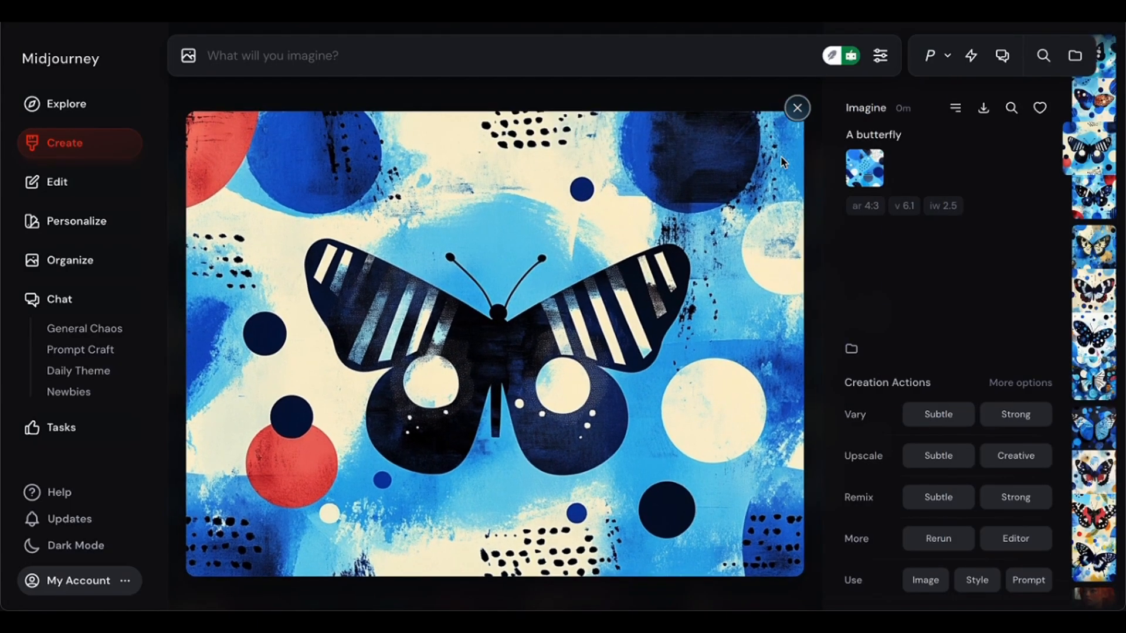
scroll(657, 261, down, 1)
click(657, 261)
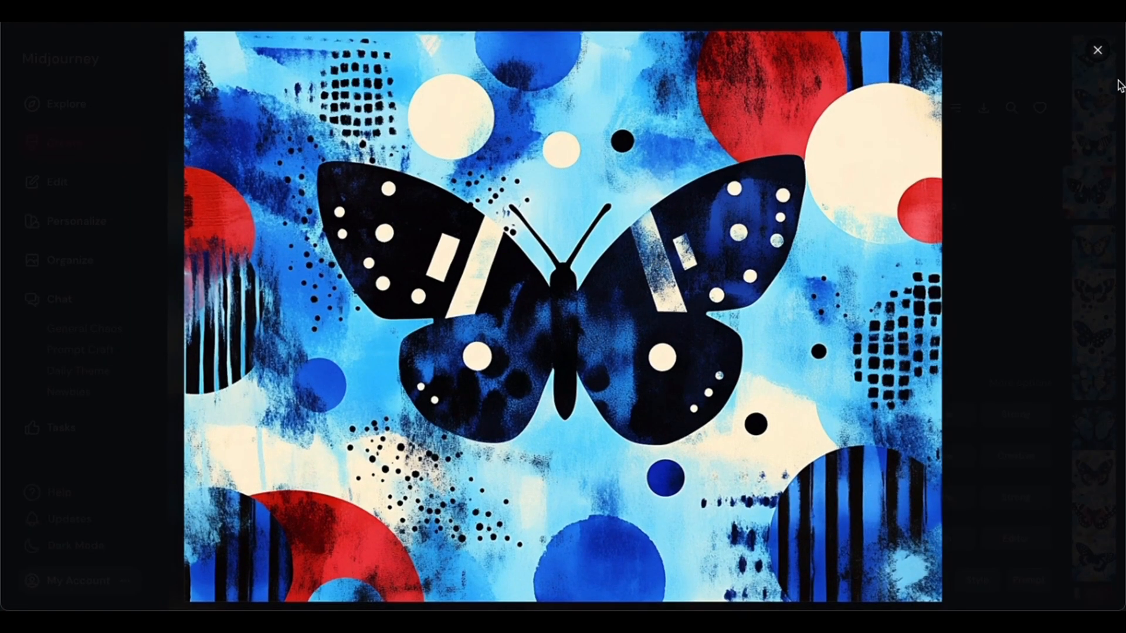
click(1098, 50)
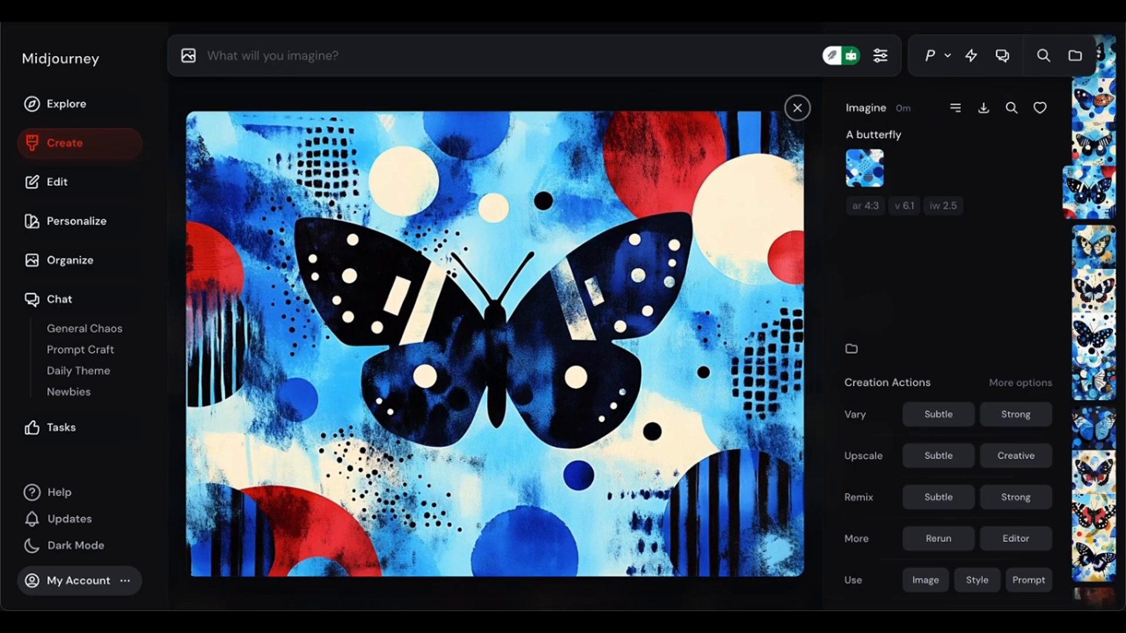
key(Escape)
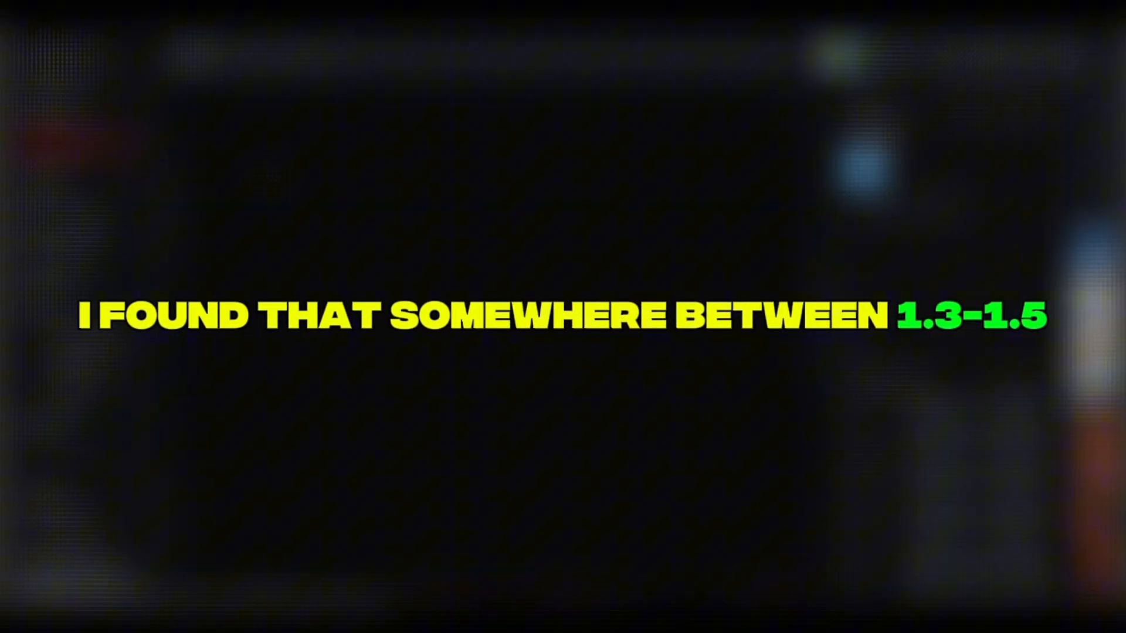
Examine the butterfly images made with image weight 1.5 at full size.
click(271, 181)
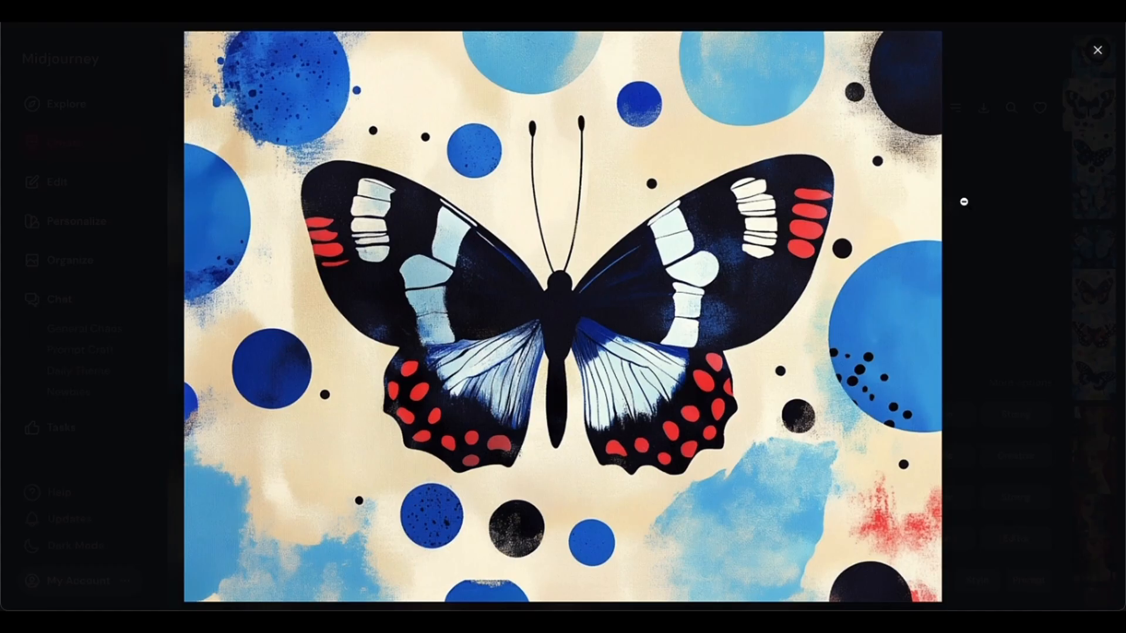
click(1093, 59)
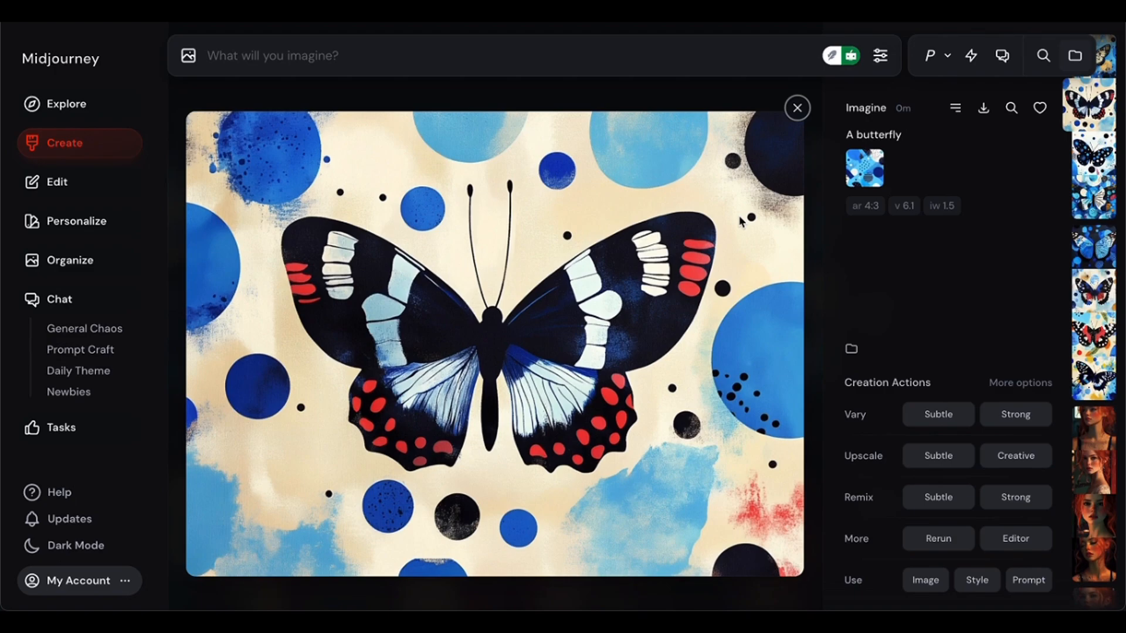
key(Down)
click(610, 326)
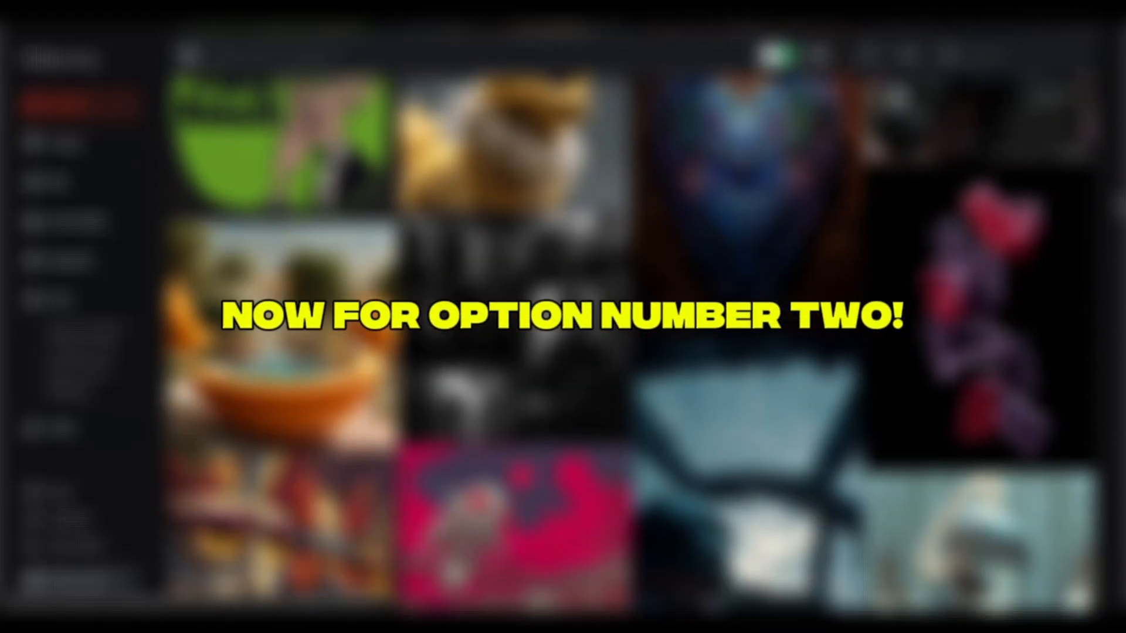
Use the black-and-white eye and celestial line illustration as an image prompt and enter the prompt "A mechanical clock".
scroll(750, 494, down, 12)
scroll(749, 493, down, 15)
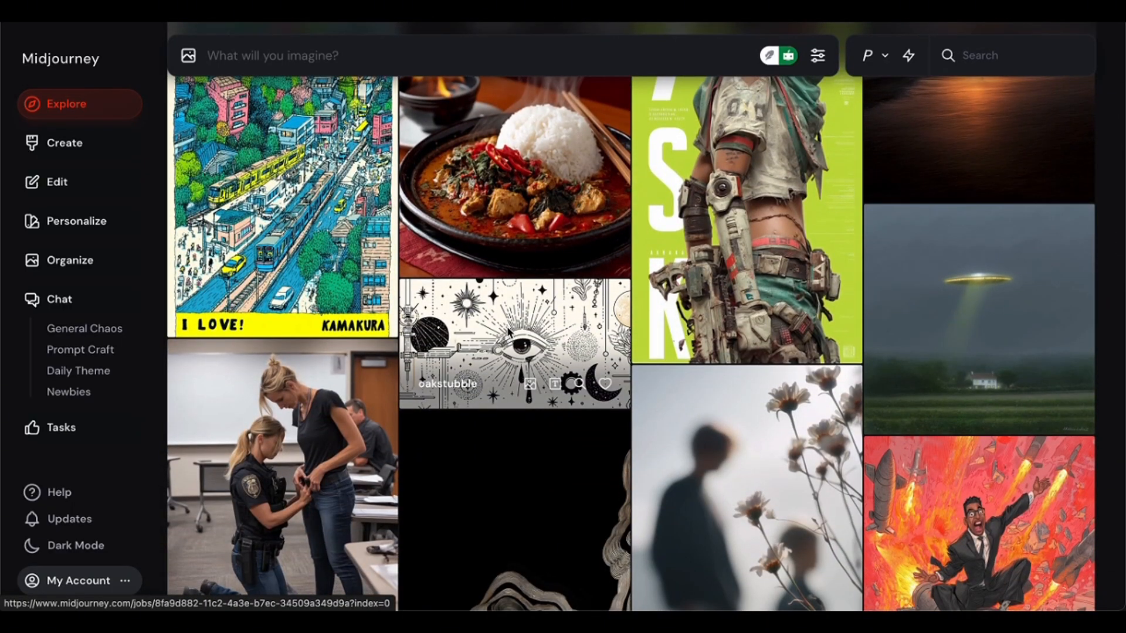
drag(544, 374, 228, 54)
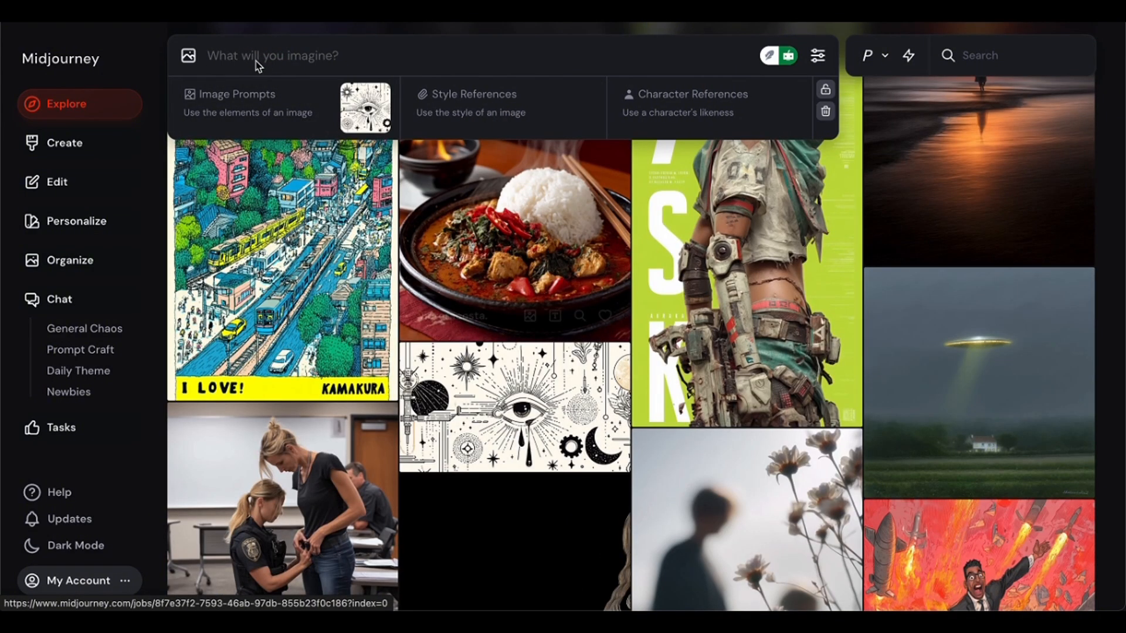
text(A)
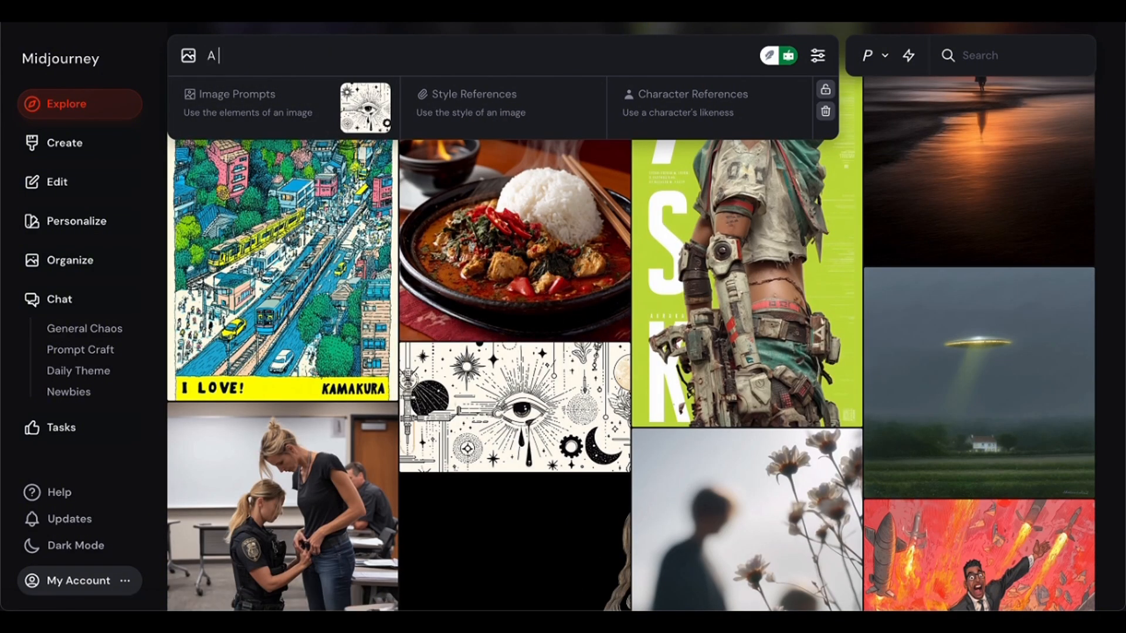
text( mechanical cl)
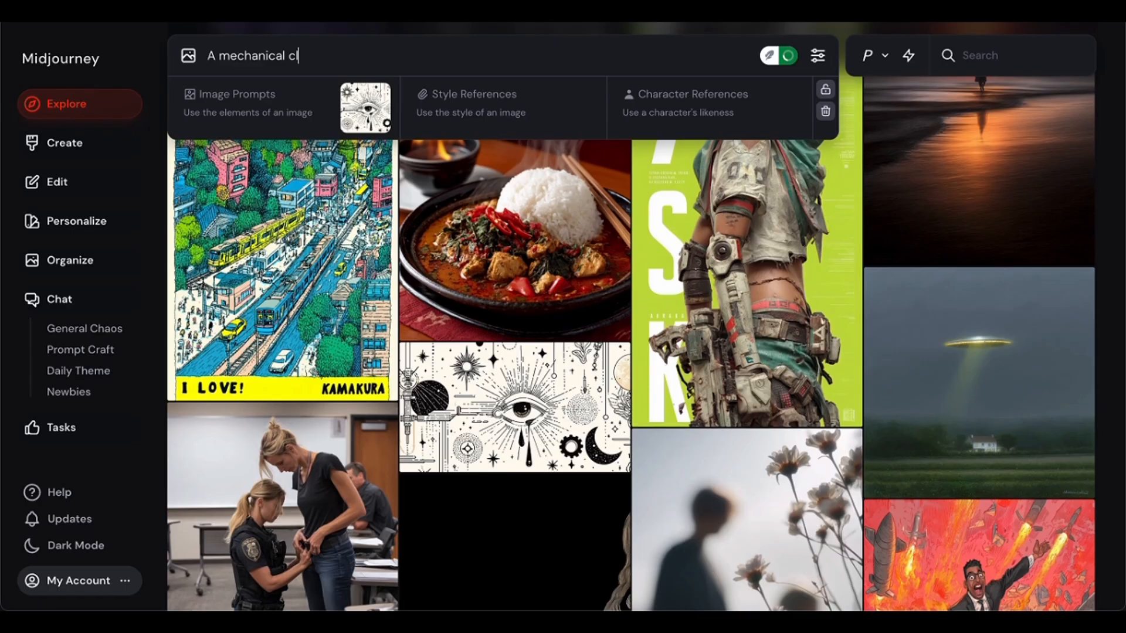
text(ock)
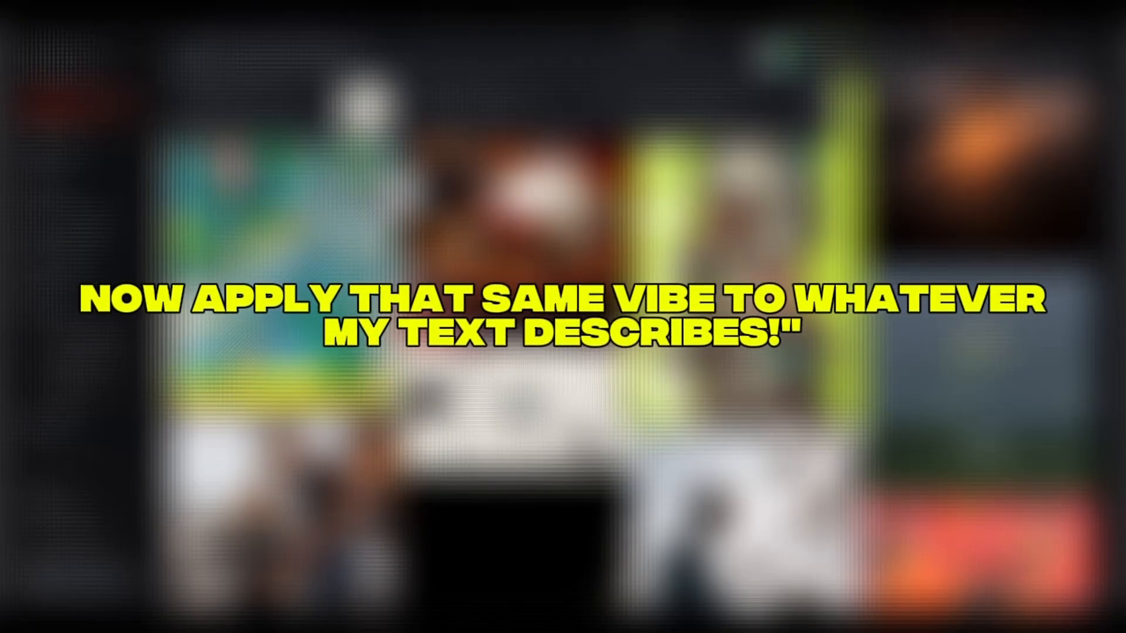
Use the blue mountain lake watercolor as a style reference and submit the prompt "{a rocket ship, a robot, a city skyline}".
scroll(627, 352, down, 2)
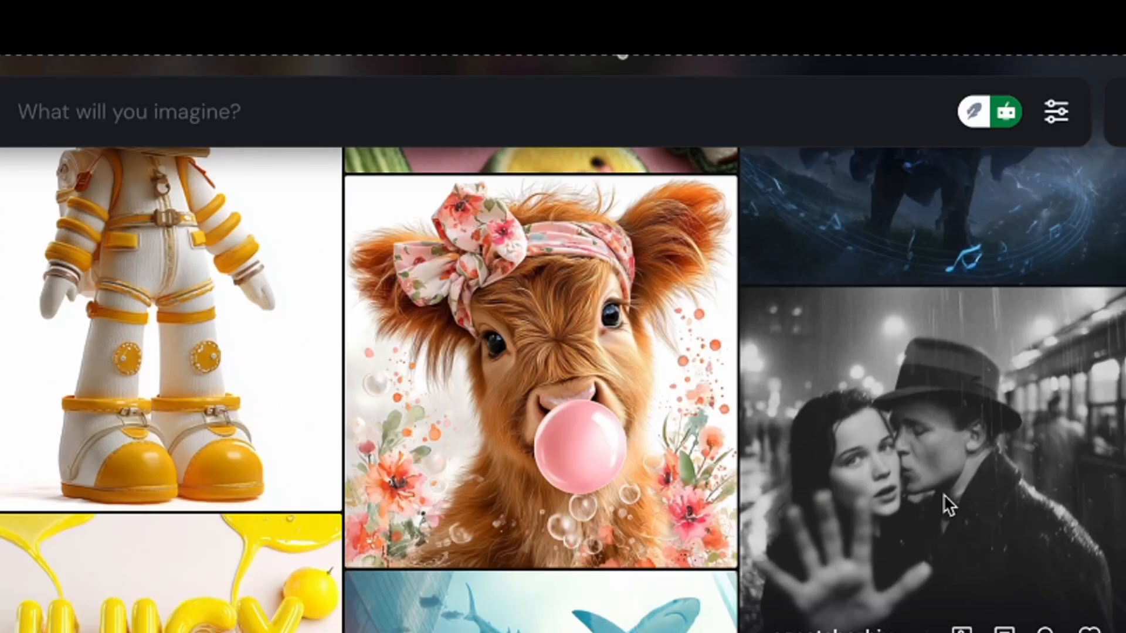
drag(942, 494, 437, 195)
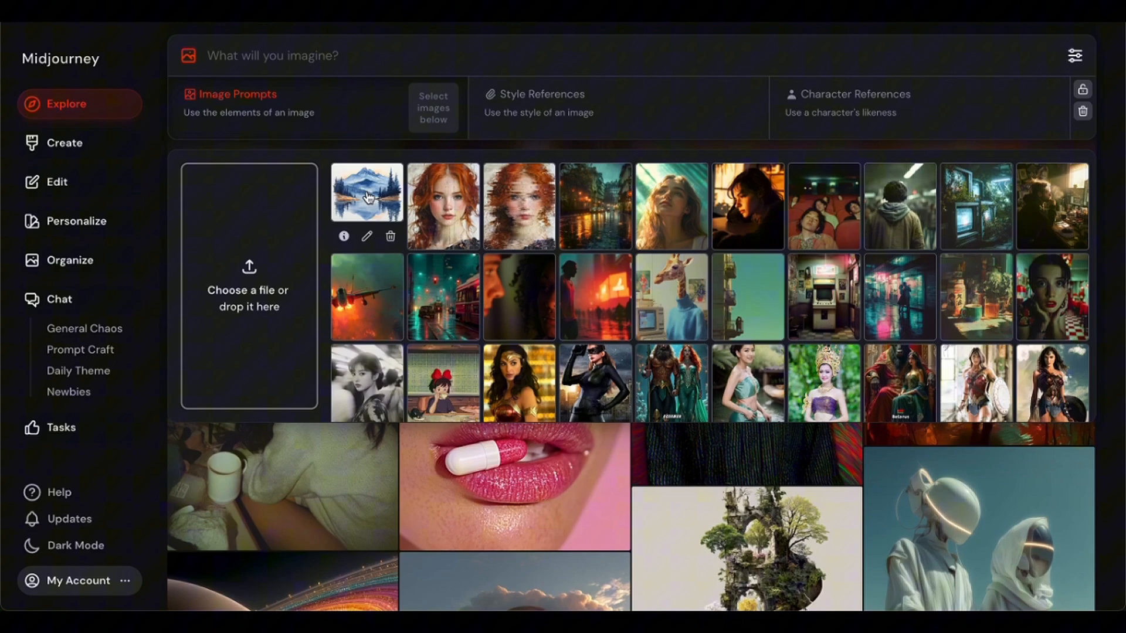
mouse_move(975, 262)
mouse_down()
mouse_move(515, 156)
mouse_move(742, 109)
mouse_up()
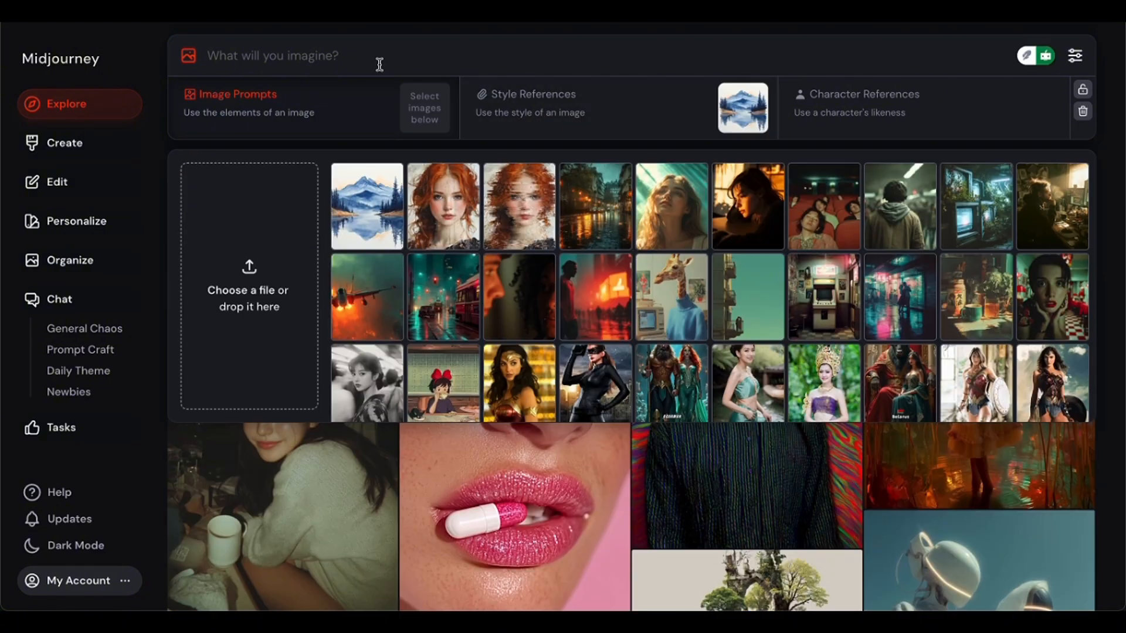
click(380, 64)
text({a rocket ship, a )
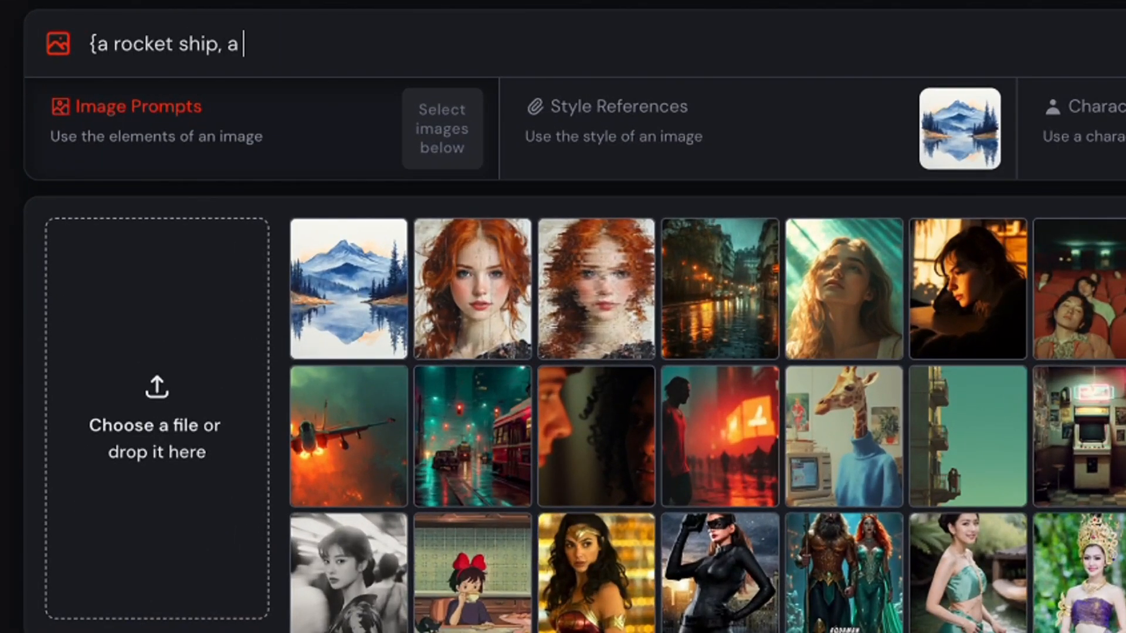
text(robot, a city skyline)
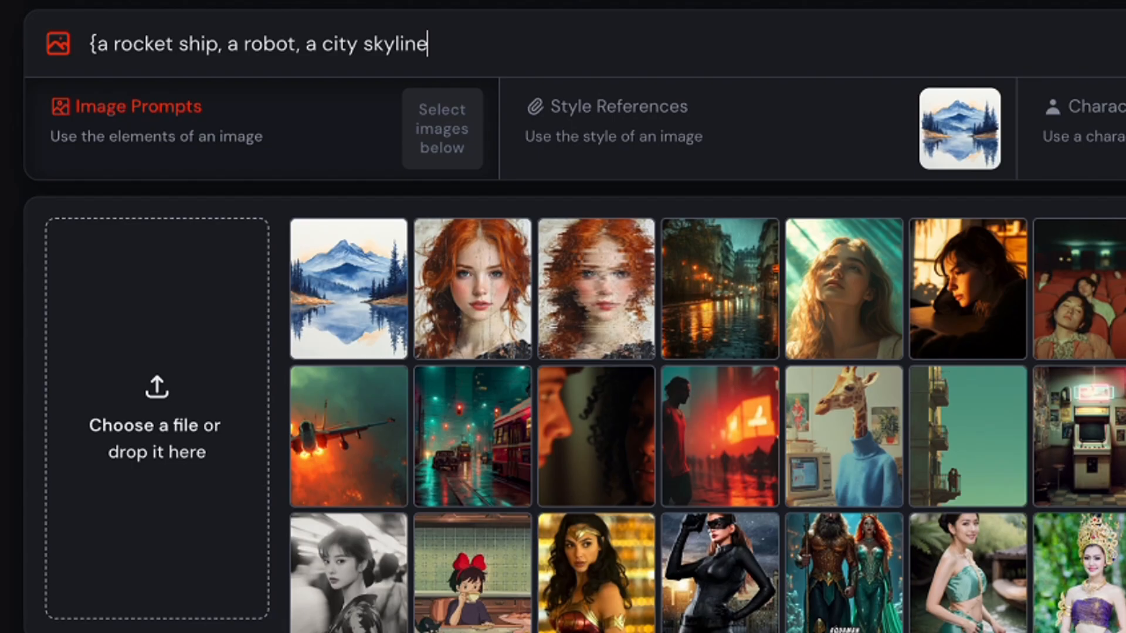
text(})
key(Return)
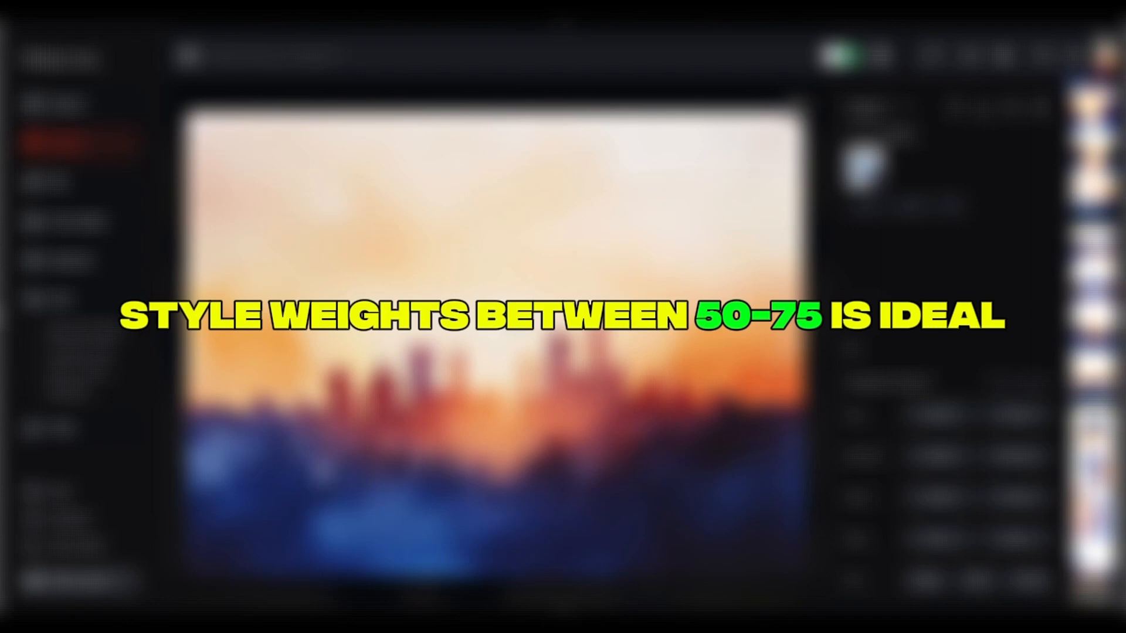
Examine the city skyline images made with style weight 50 one by one at full size.
click(733, 259)
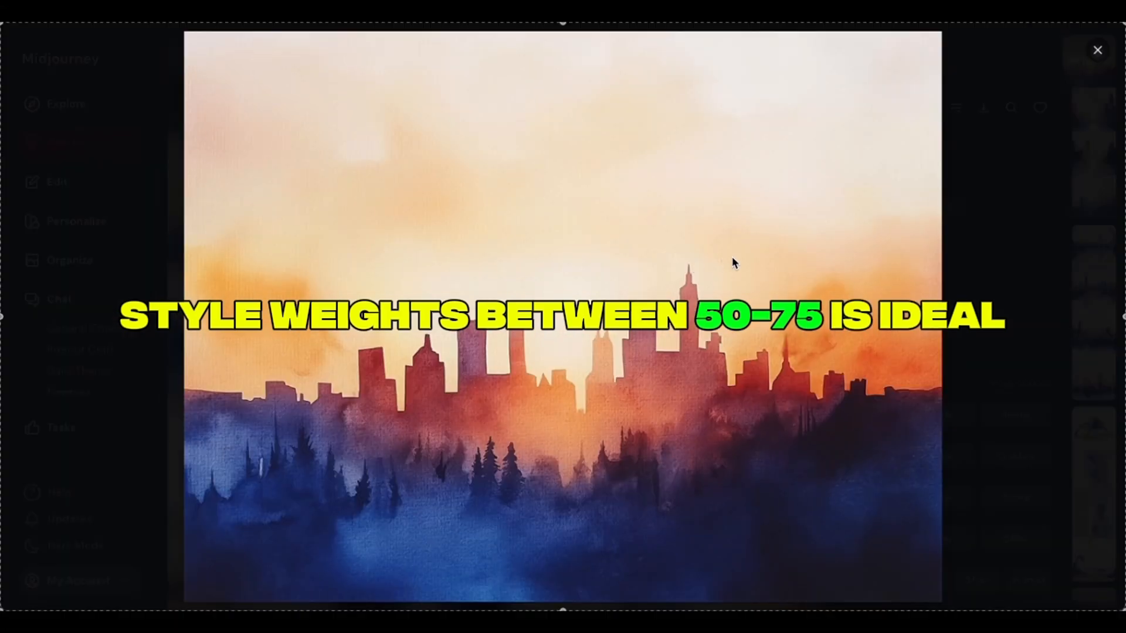
click(1097, 50)
key(Right)
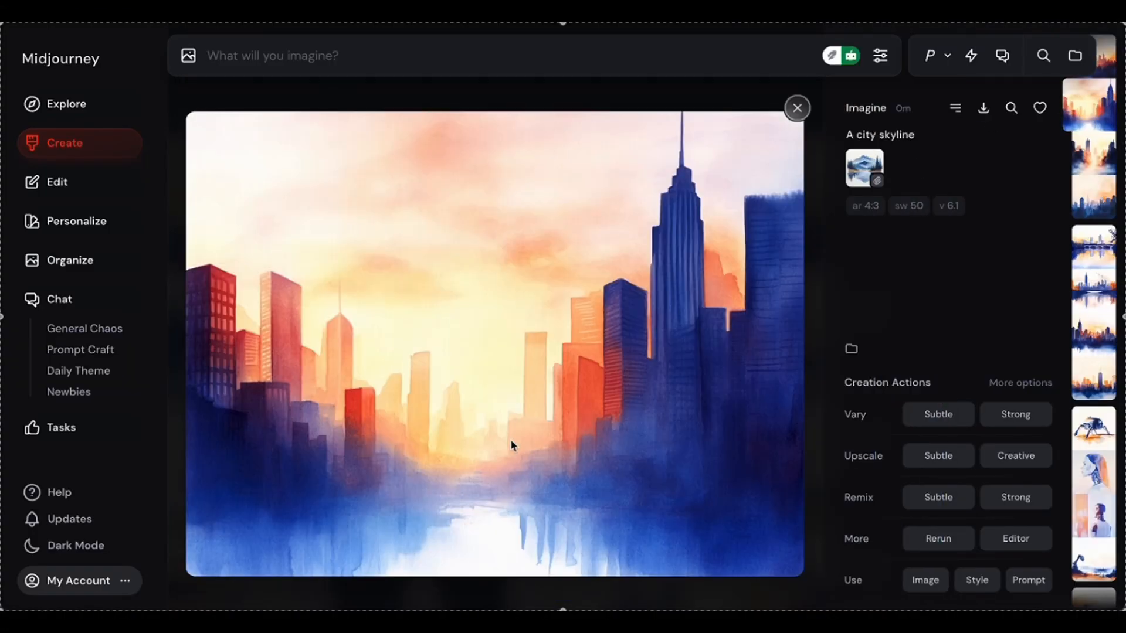
click(518, 411)
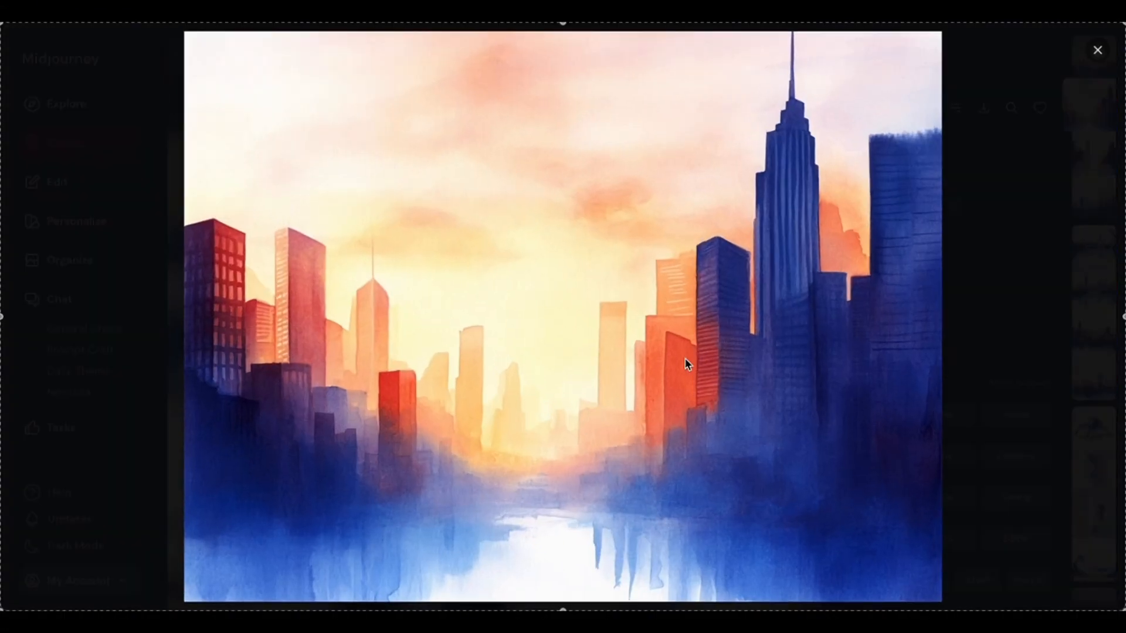
click(1090, 64)
key(Right)
click(692, 327)
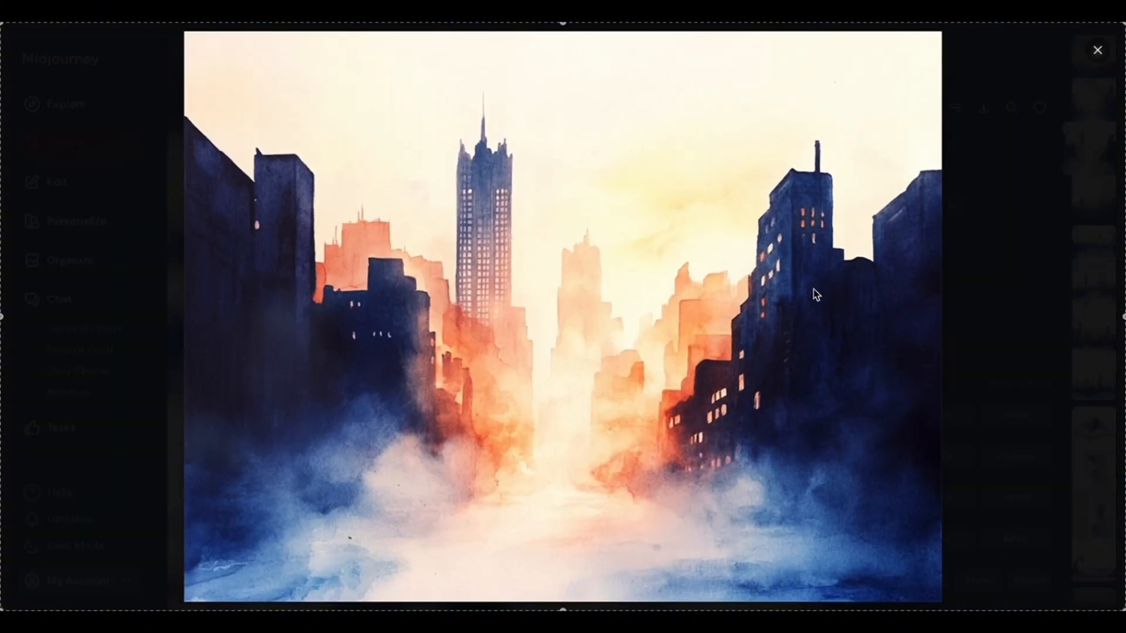
click(1105, 57)
key(Left)
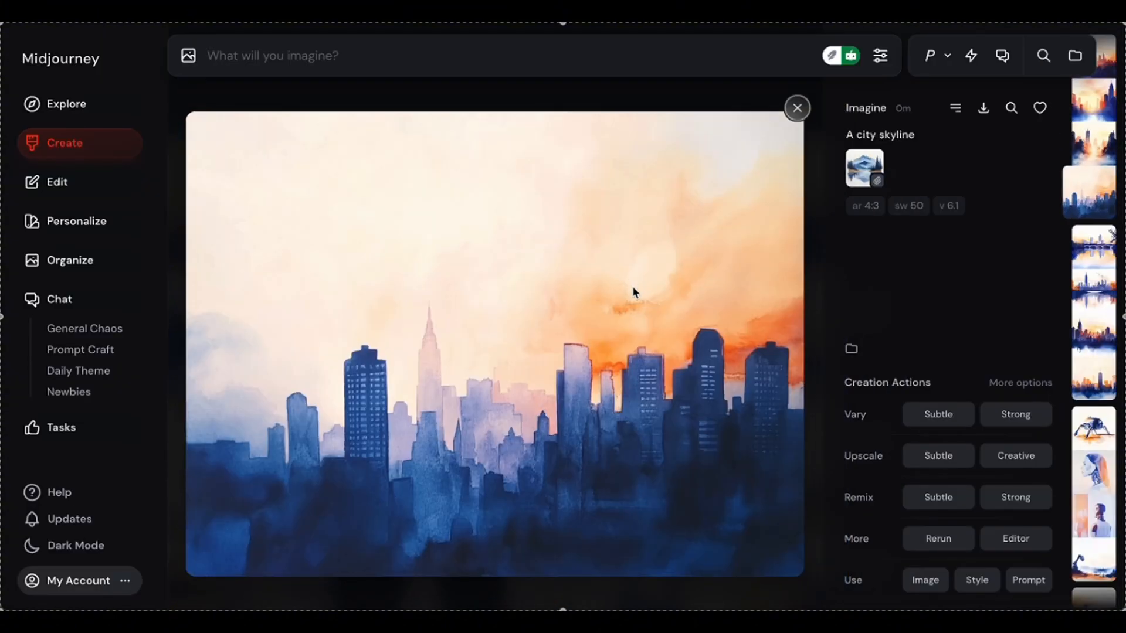
click(651, 284)
click(1097, 50)
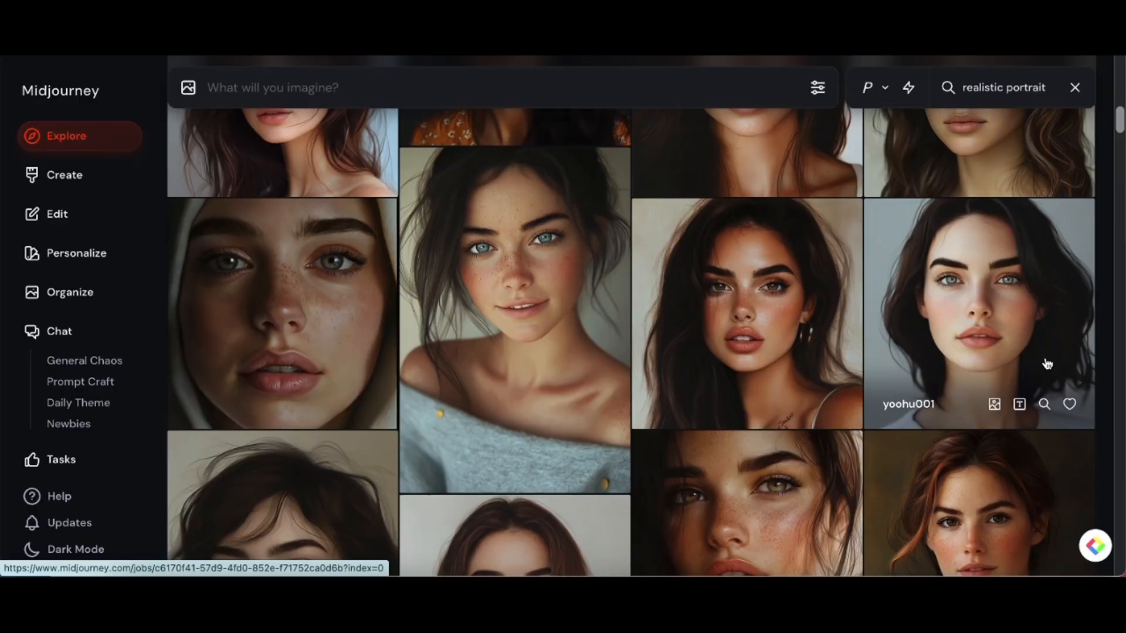
scroll(1046, 362, down, 5)
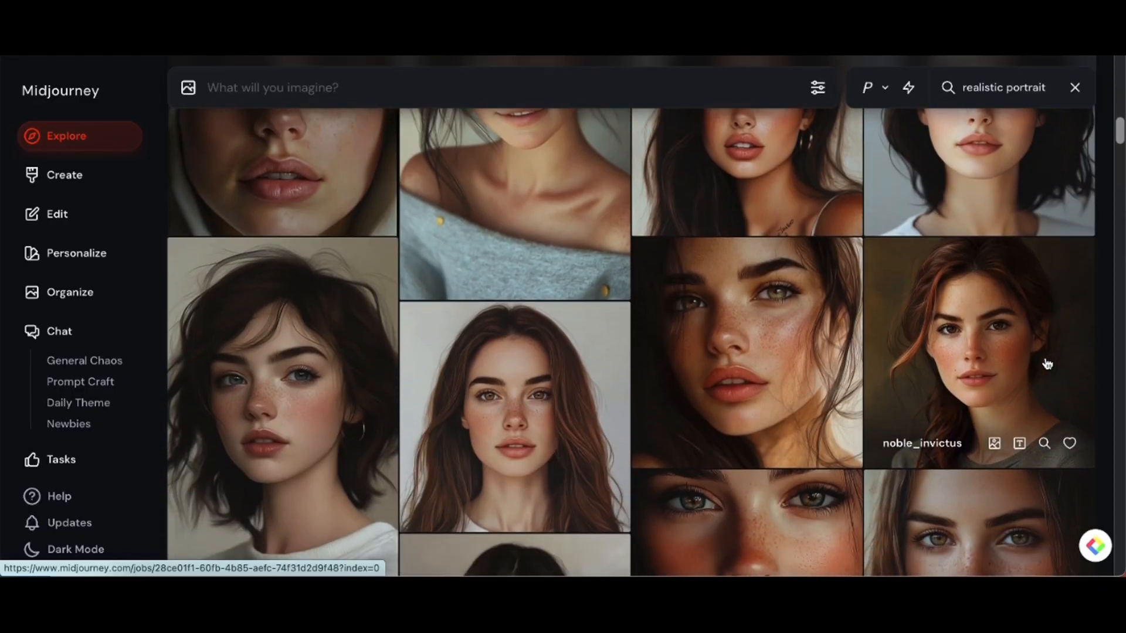
scroll(1046, 363, down, 6)
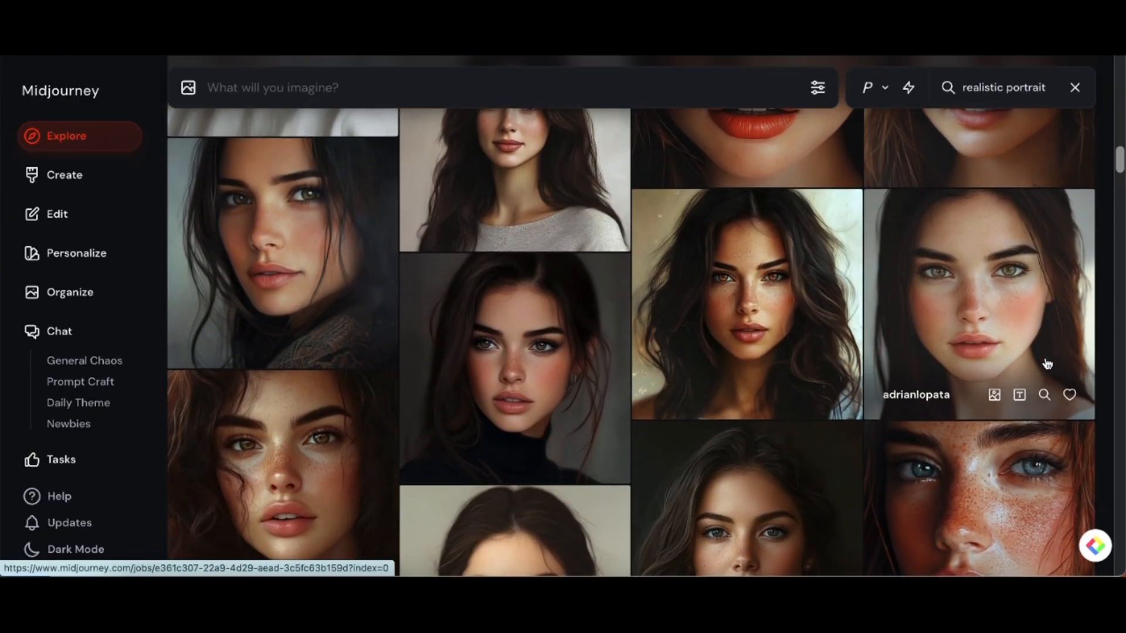
drag(774, 311, 772, 144)
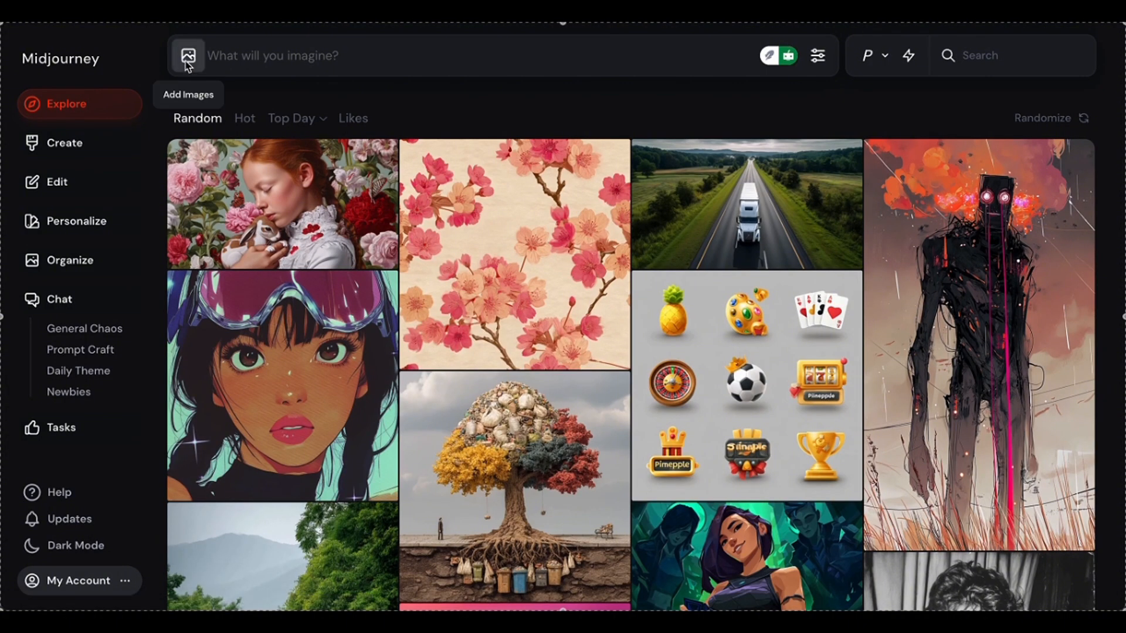
Upload the portrait of the blonde woman from the Downloads folder and assign it as a character reference.
click(184, 51)
click(265, 286)
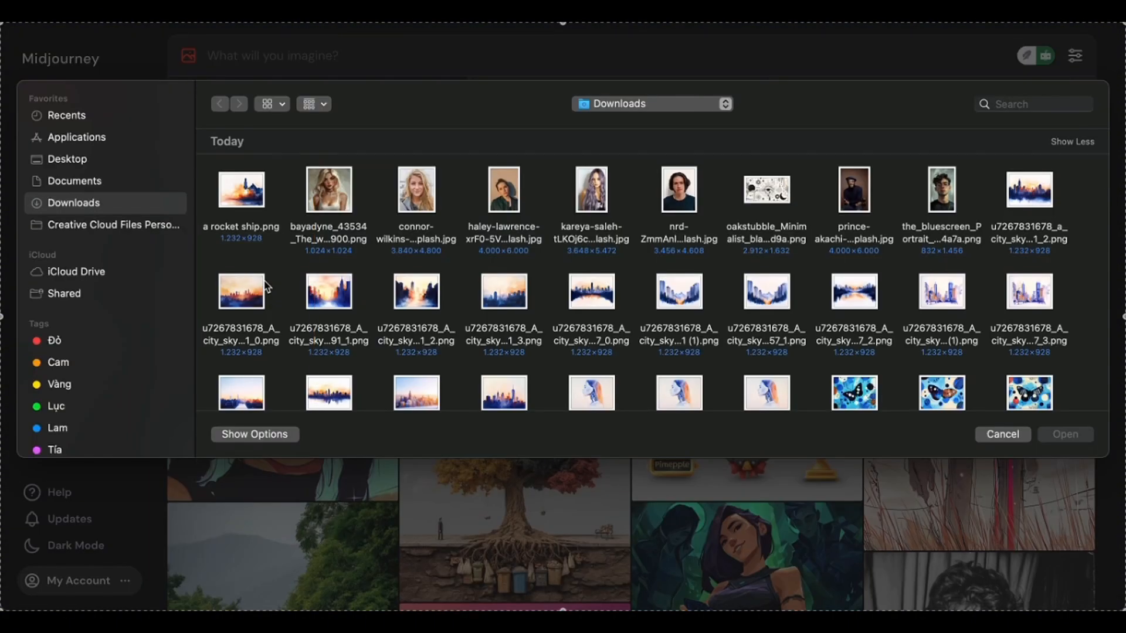
double_click(325, 208)
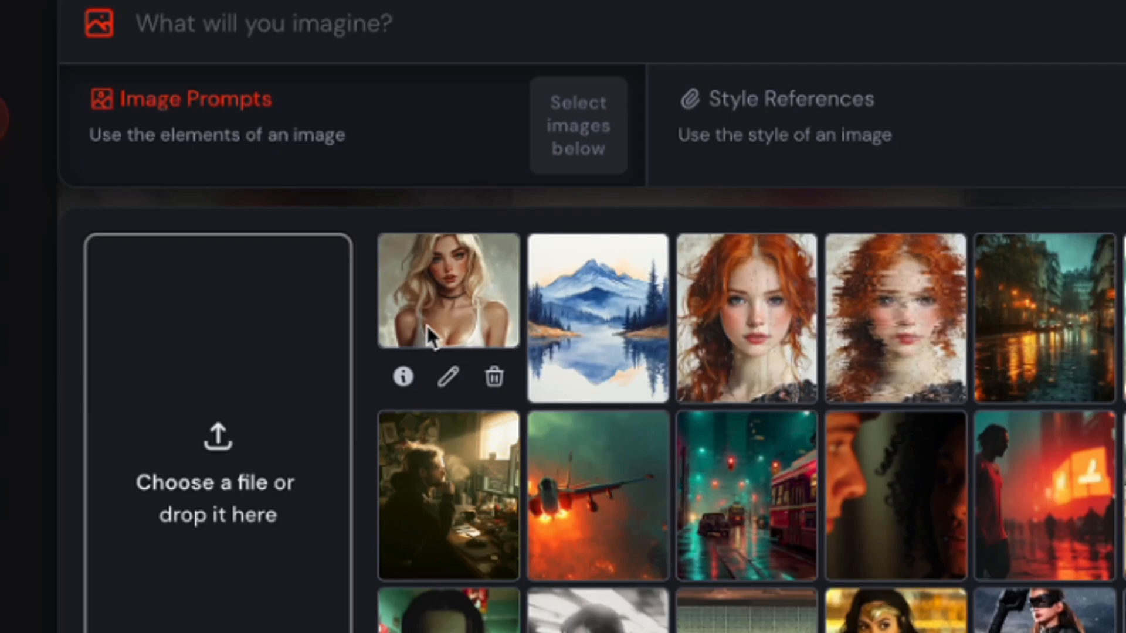
drag(427, 326, 909, 259)
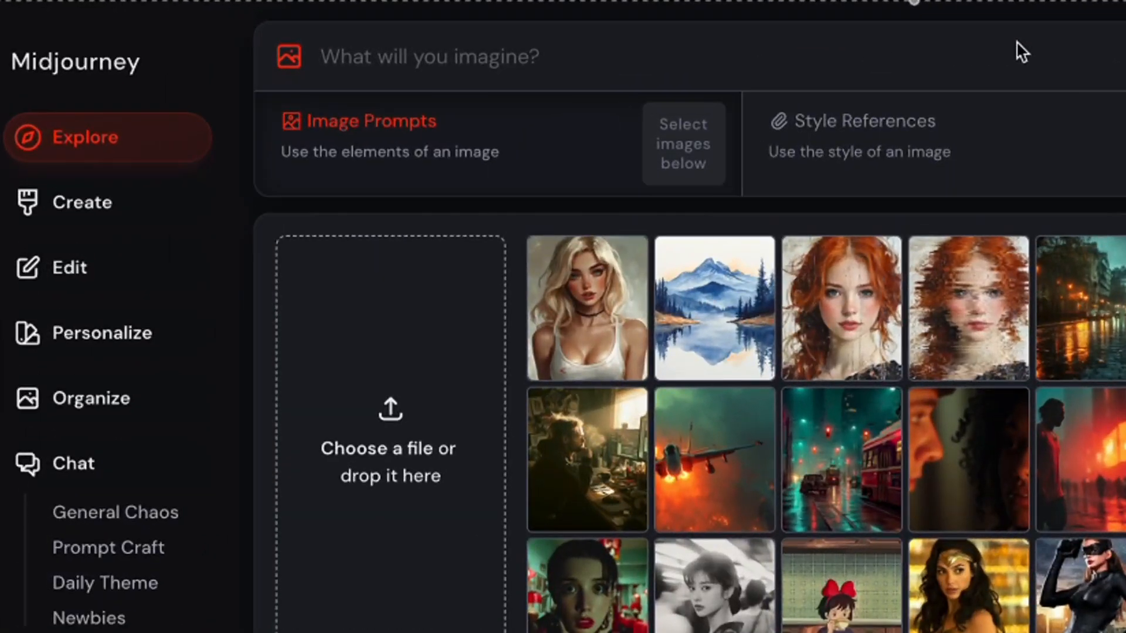
Generate images from the prompt "A woman in superhero costume".
text(A woman )
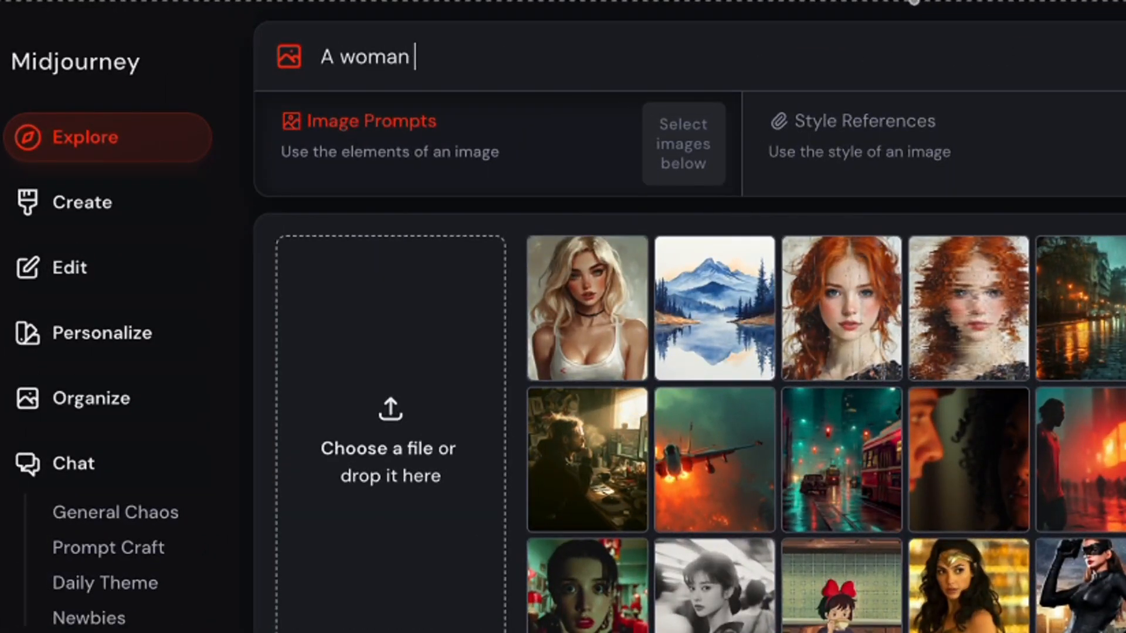
text(in superhero costume)
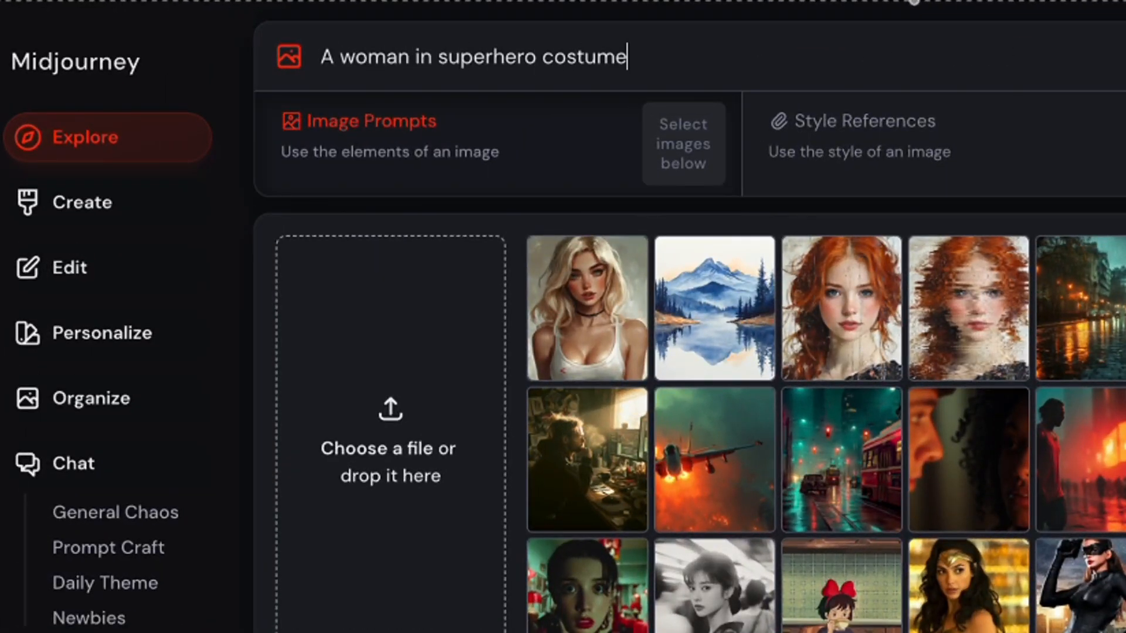
key(Return)
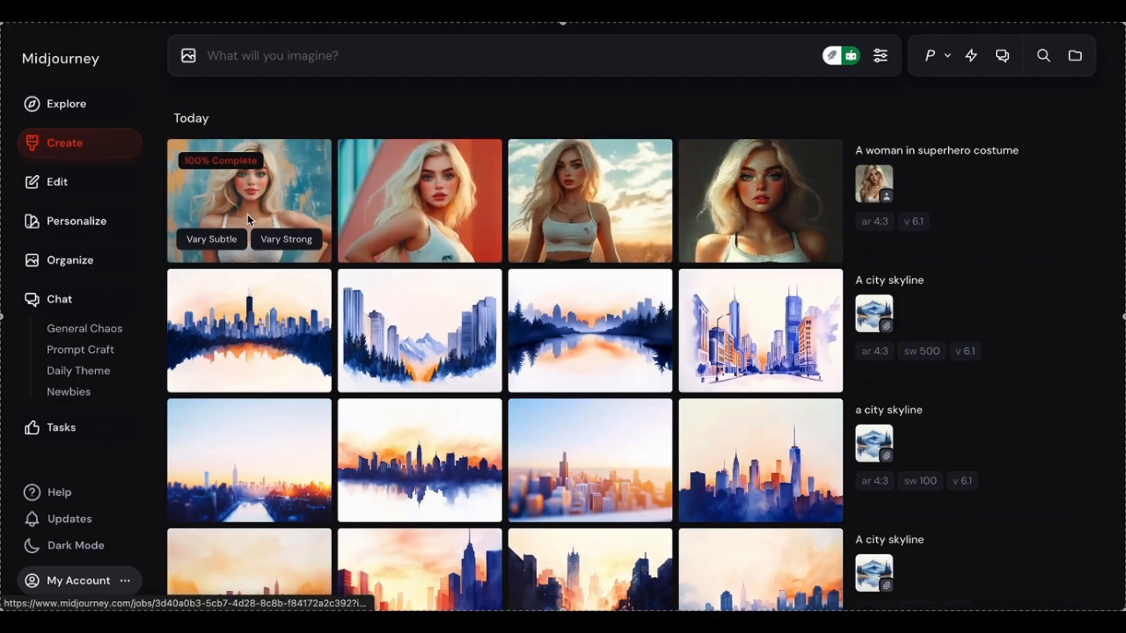
Examine the images made from "A woman in superhero costume" at full size.
click(248, 213)
key(Right)
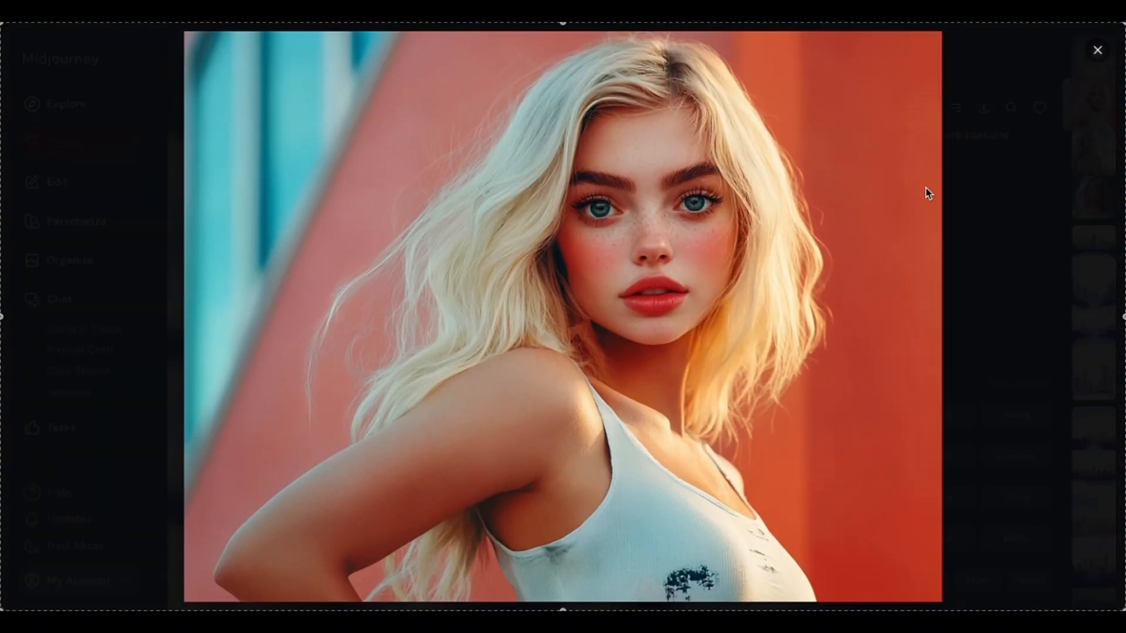
key(Right)
key(Right)
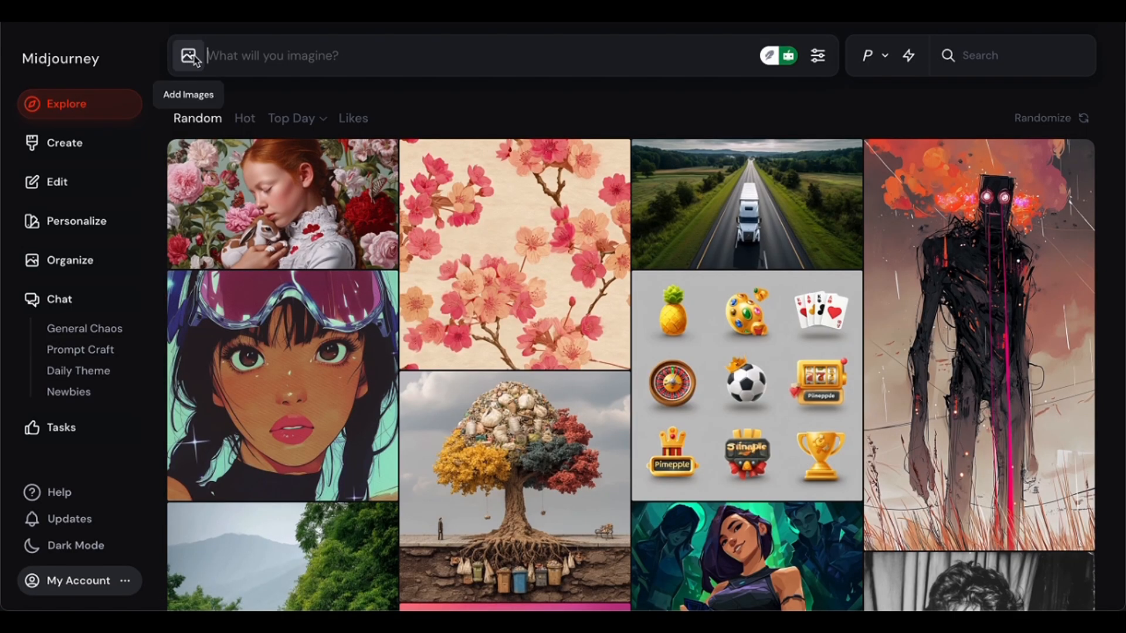
Use the blonde woman's portrait as a character reference and generate images from "A woman in a superhero costume --cw 0".
click(190, 56)
mouse_move(354, 202)
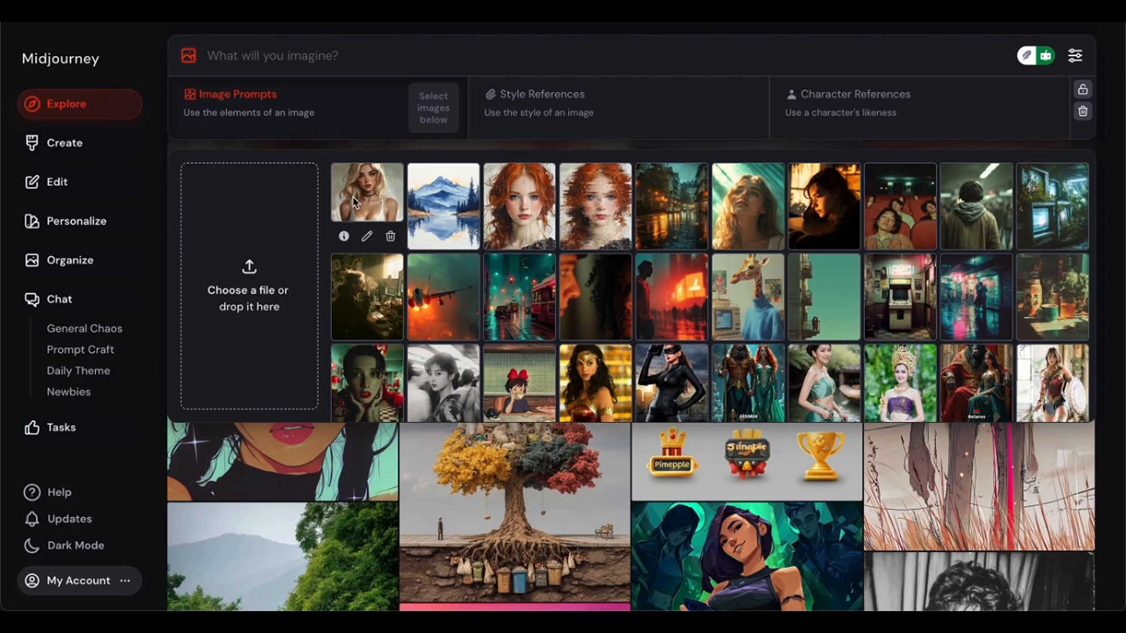
drag(354, 202, 929, 134)
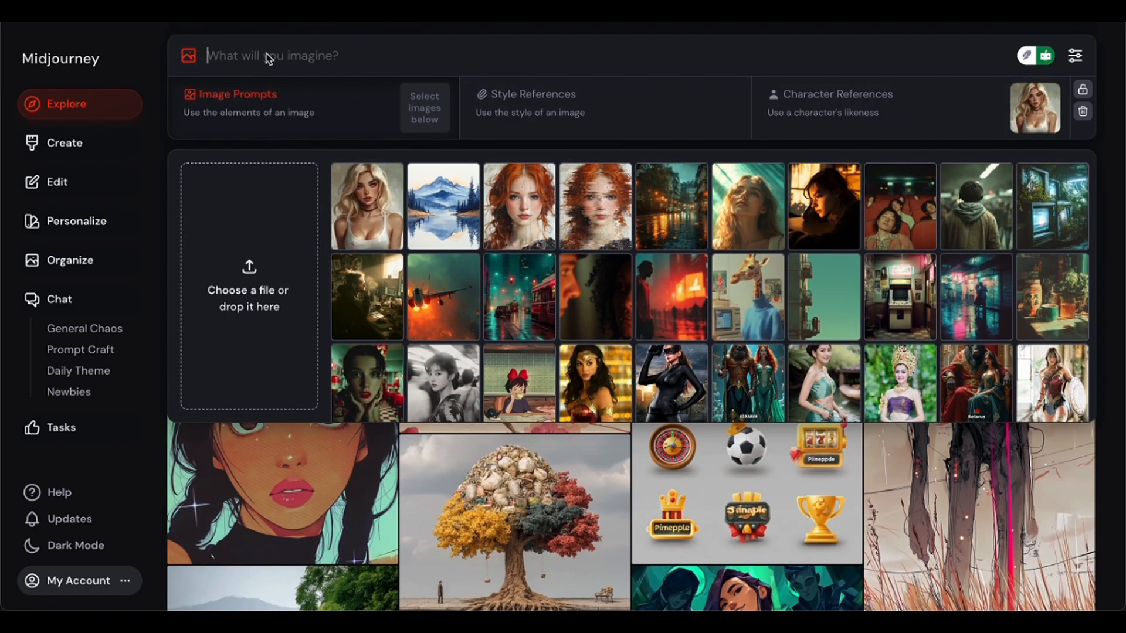
text(A woman in a superhero costume --cw)
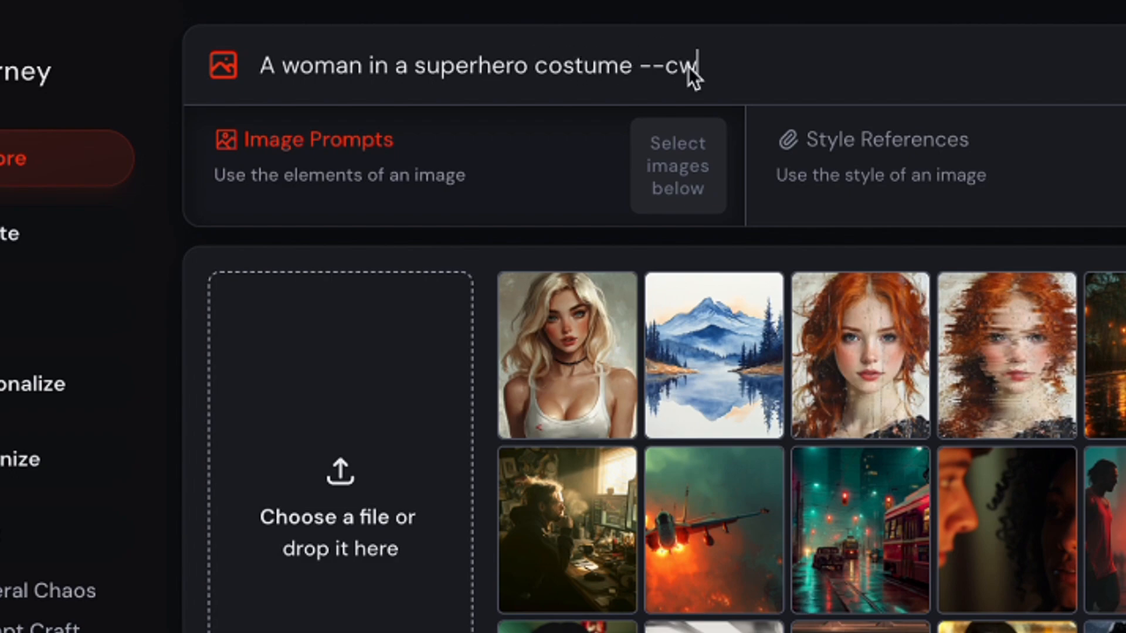
text( 0)
key(Return)
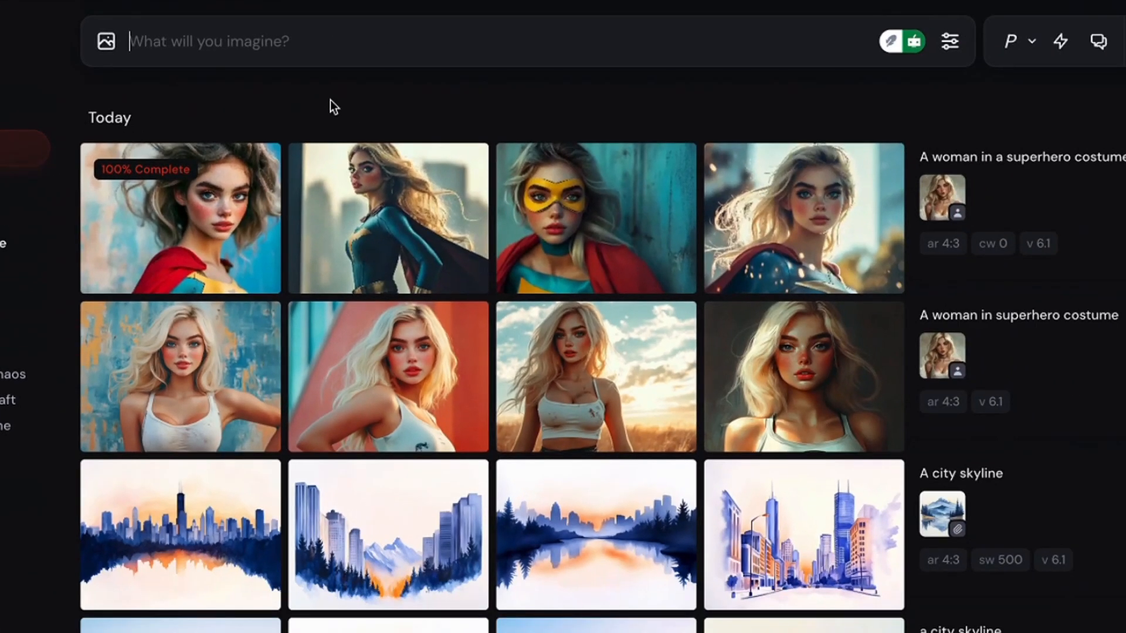
Examine the superhero images made with character weight 0 at full size.
click(803, 218)
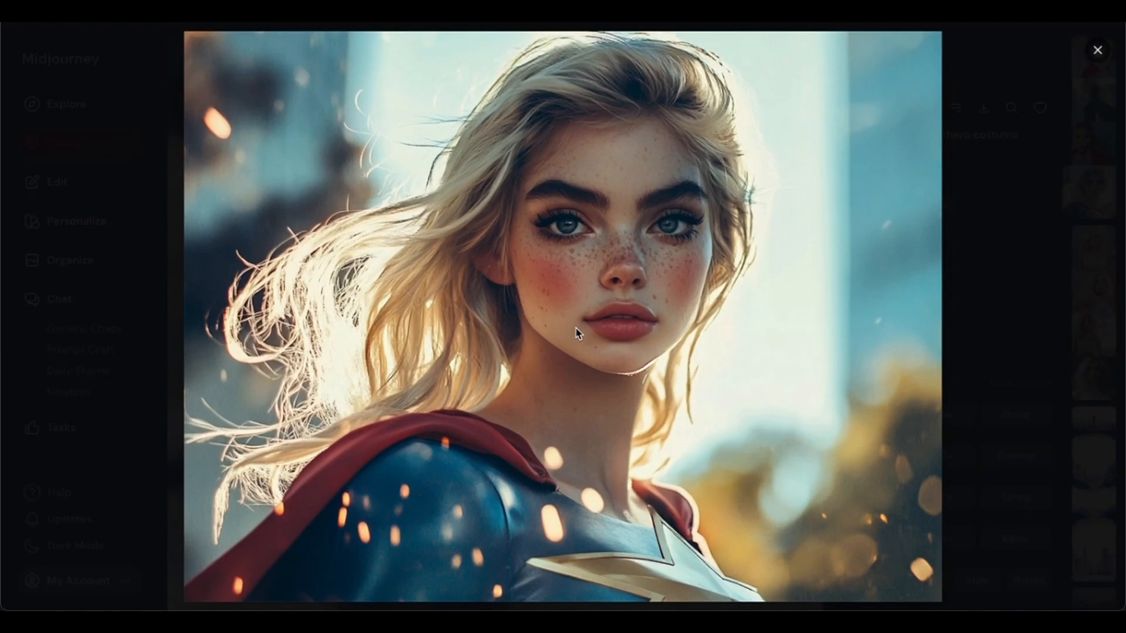
click(403, 406)
key(Right)
click(506, 308)
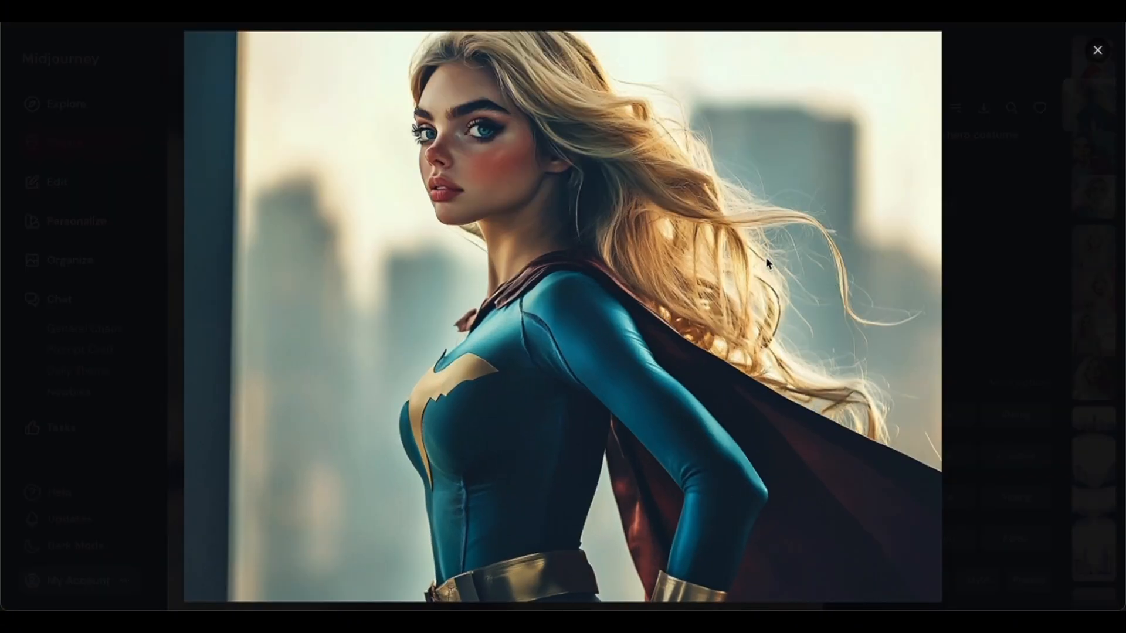
click(1097, 50)
key(Escape)
click(524, 261)
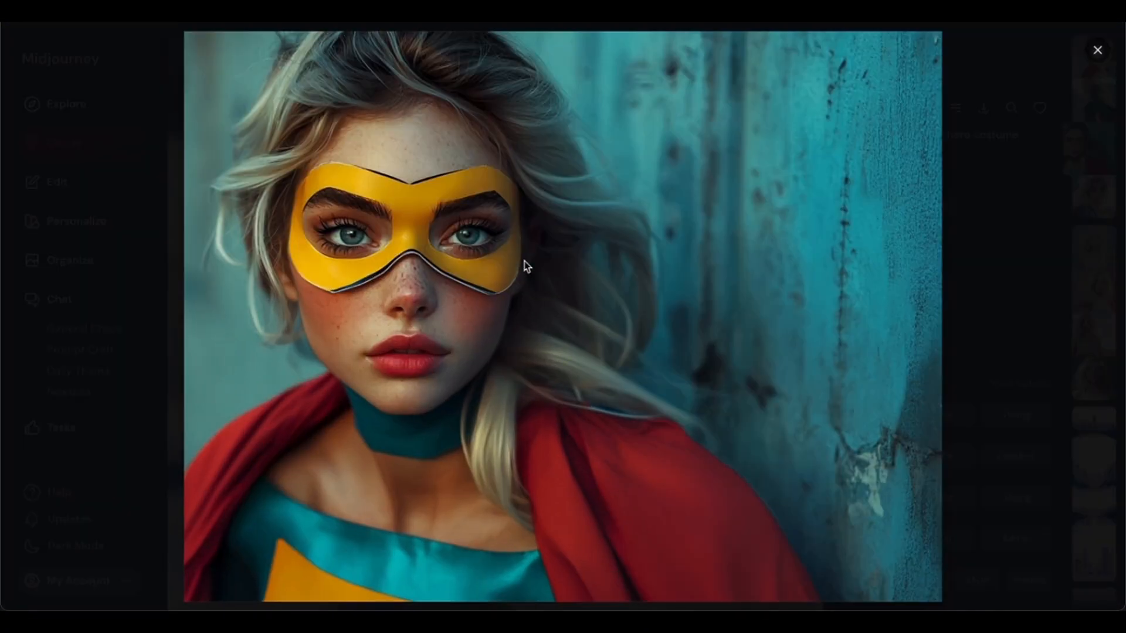
Examine the remaining superhero costume images made with --cw 0, enlarging the portrait of the woman with wind-blown hair.
click(524, 262)
key(Right)
click(466, 292)
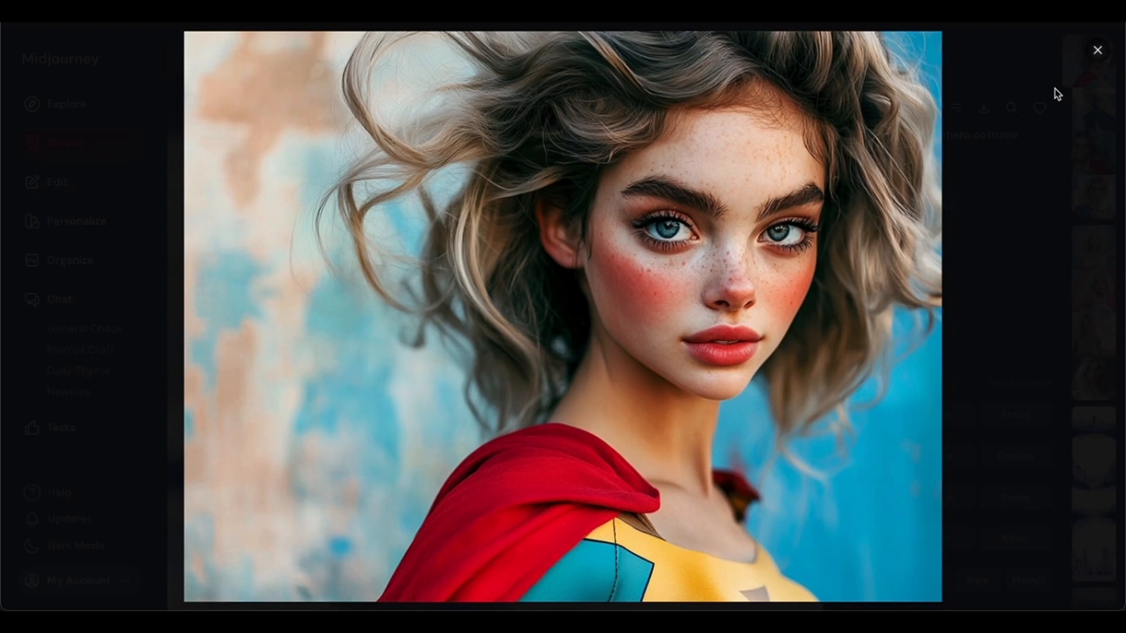
click(1098, 50)
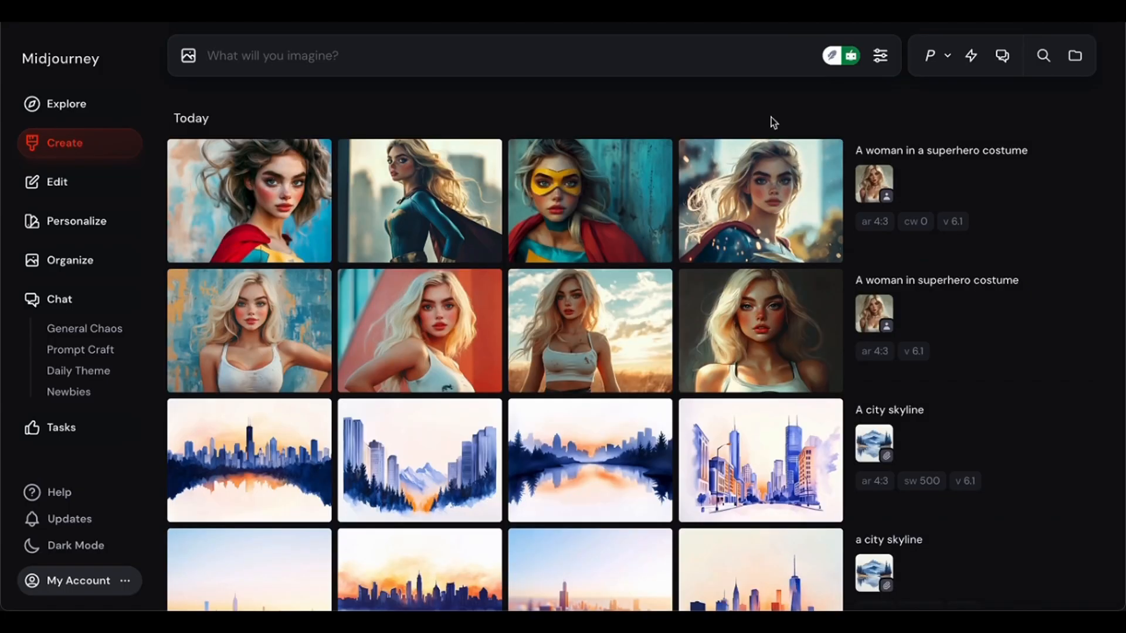
click(251, 215)
click(496, 317)
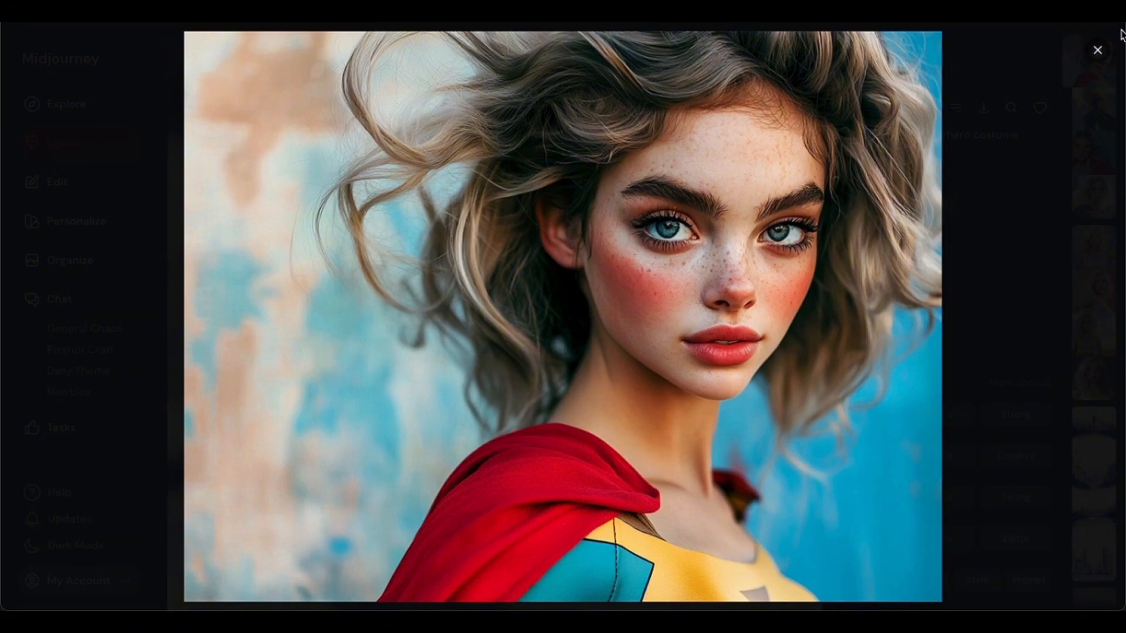
click(1097, 50)
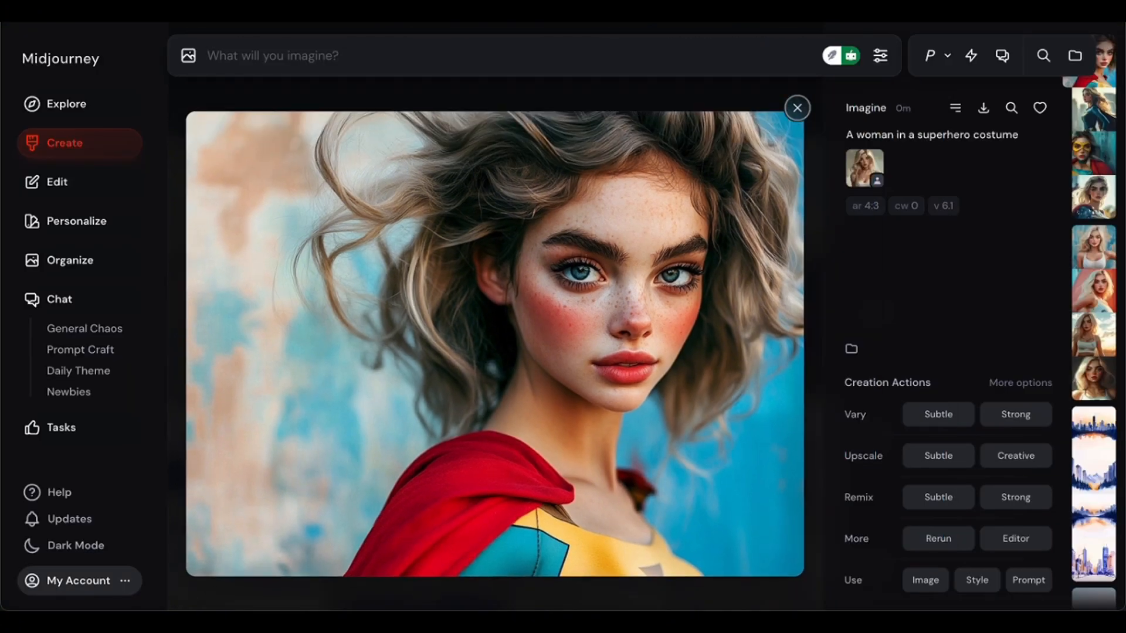
click(797, 110)
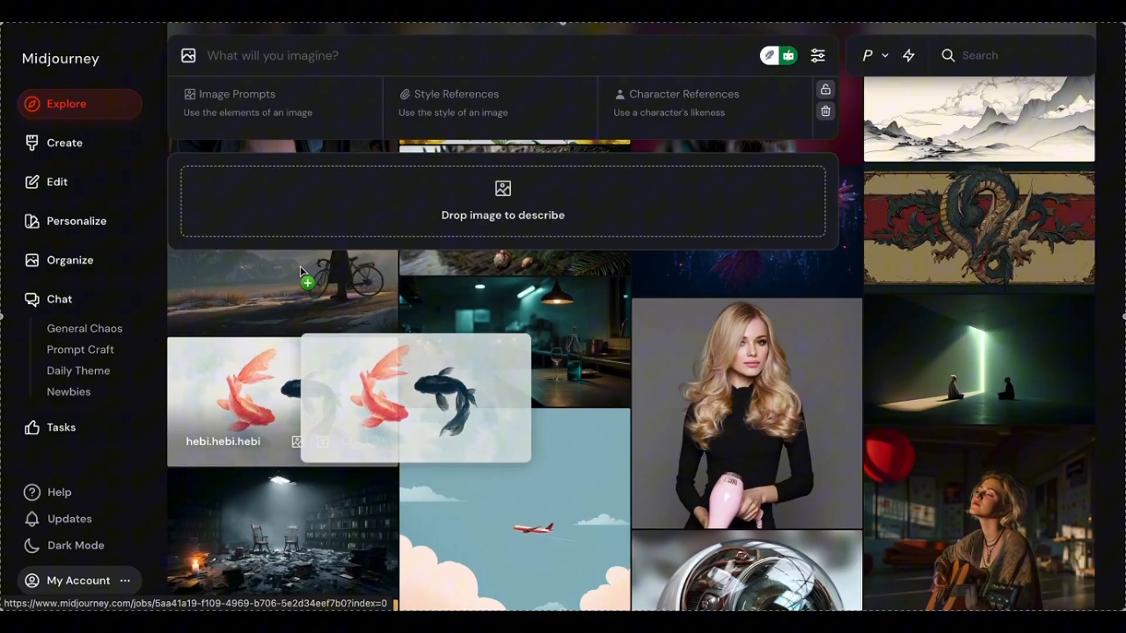
Use the koi fish painting as an image prompt, the dark teal kitchen as a style reference and the guitar-playing woman as a character reference.
drag(302, 329, 246, 94)
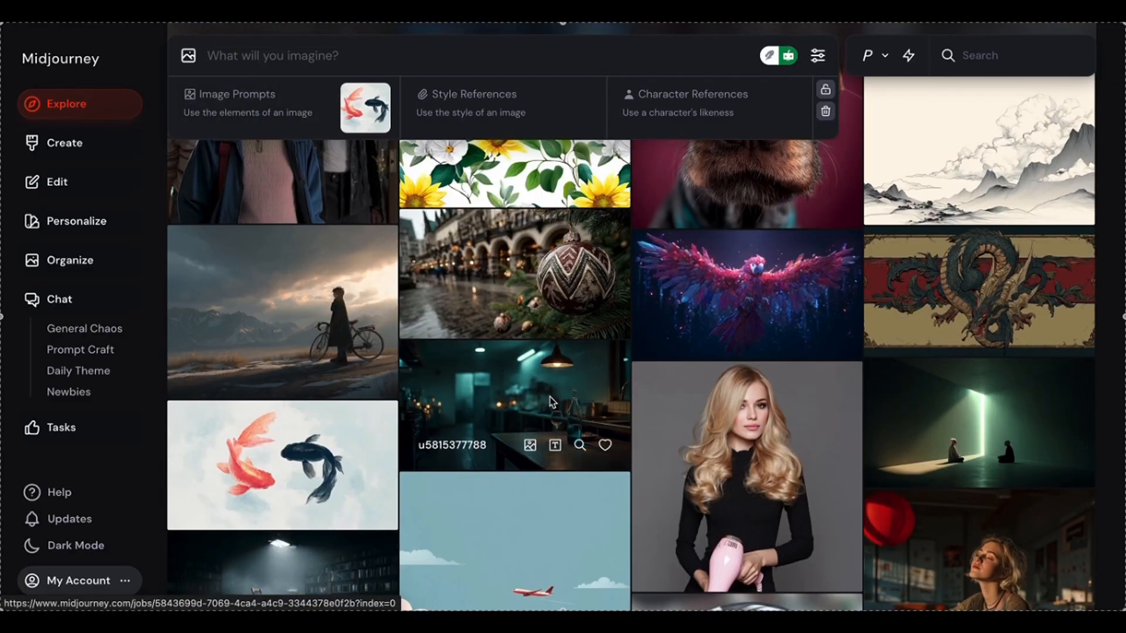
drag(552, 402, 528, 105)
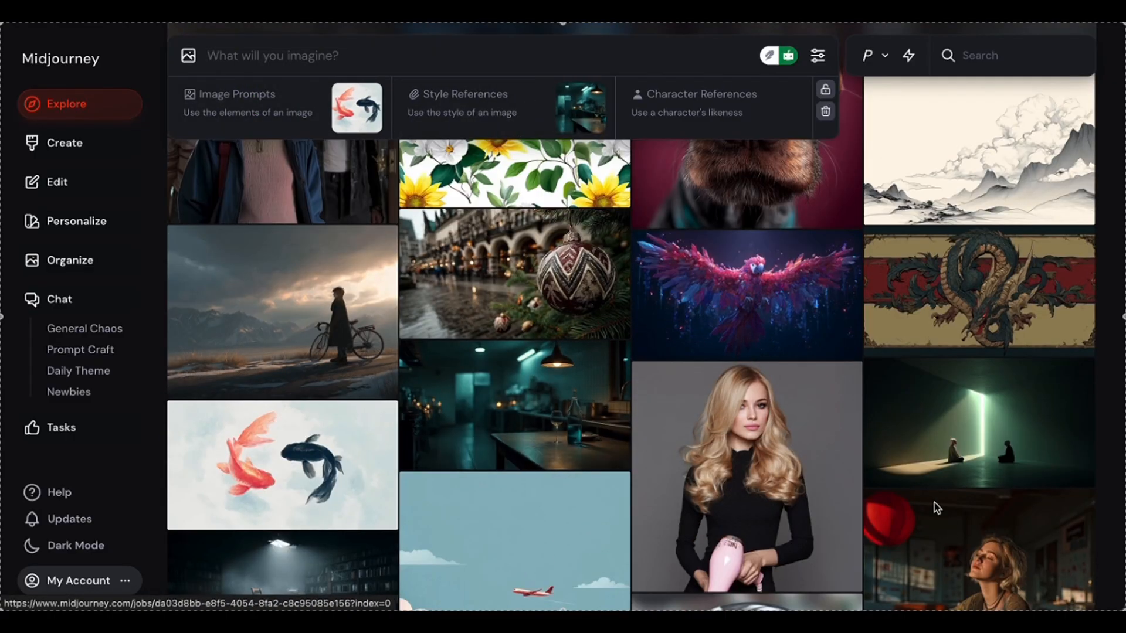
scroll(935, 508, down, 4)
drag(987, 384, 733, 106)
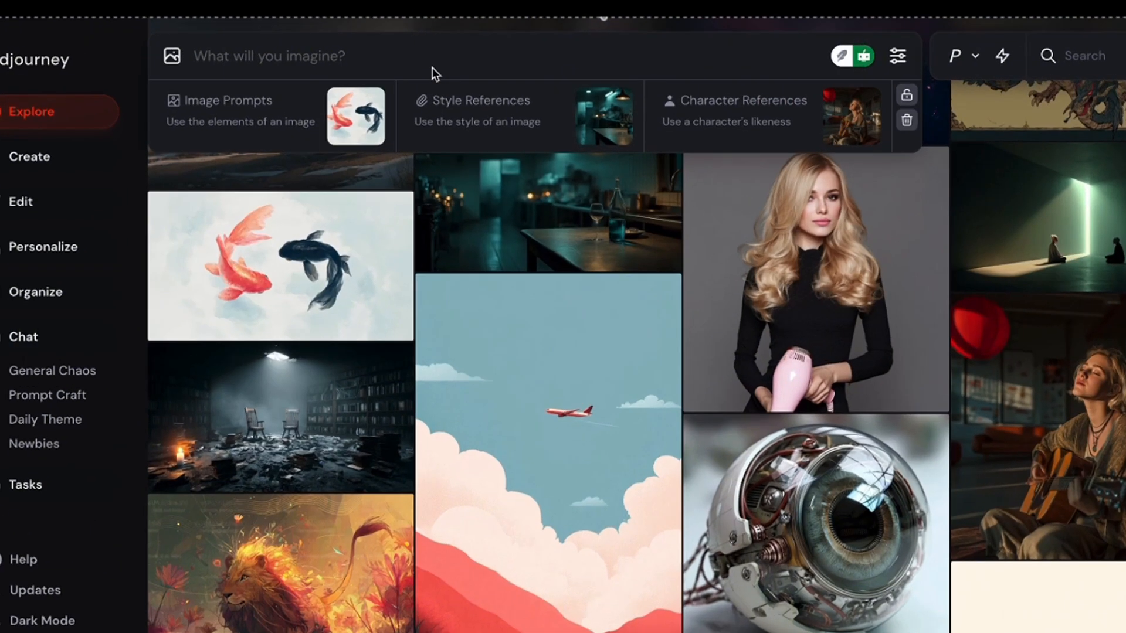
Generate images from the prompt "Something awesome" with the three references applied.
click(407, 61)
text(Something awesome)
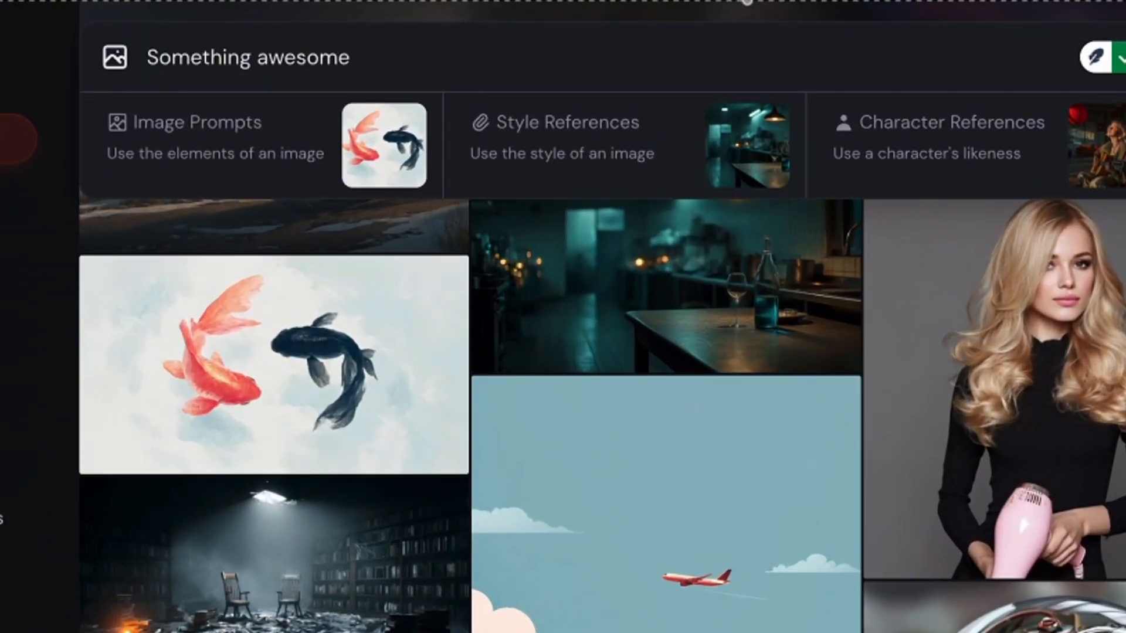
key(Return)
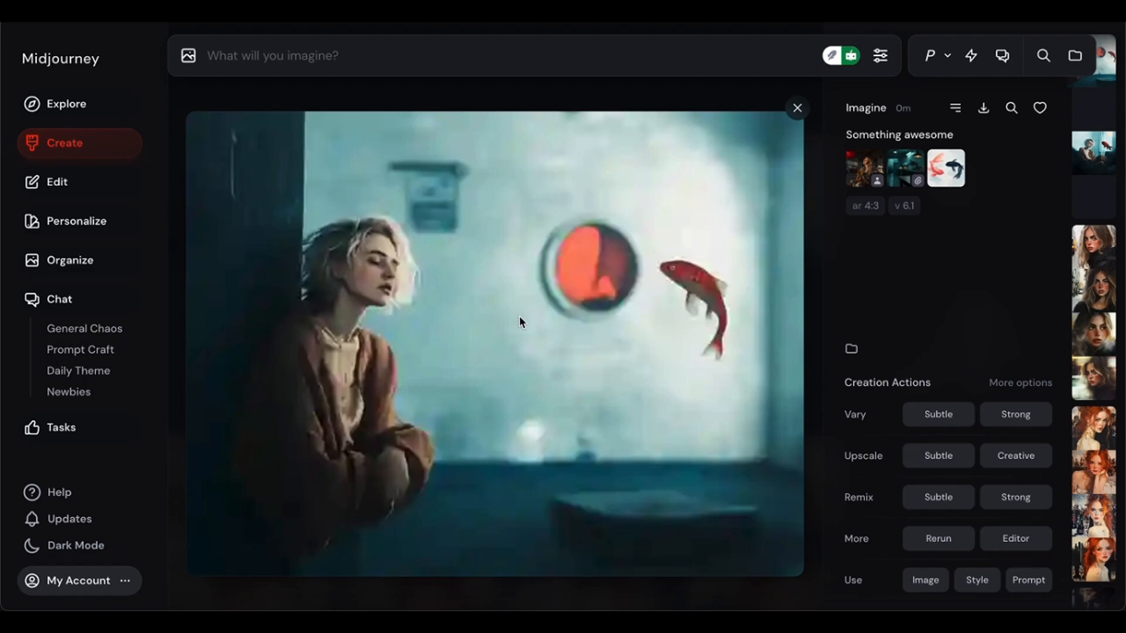
Examine the images made from "Something awesome" at full size, one after another.
click(519, 316)
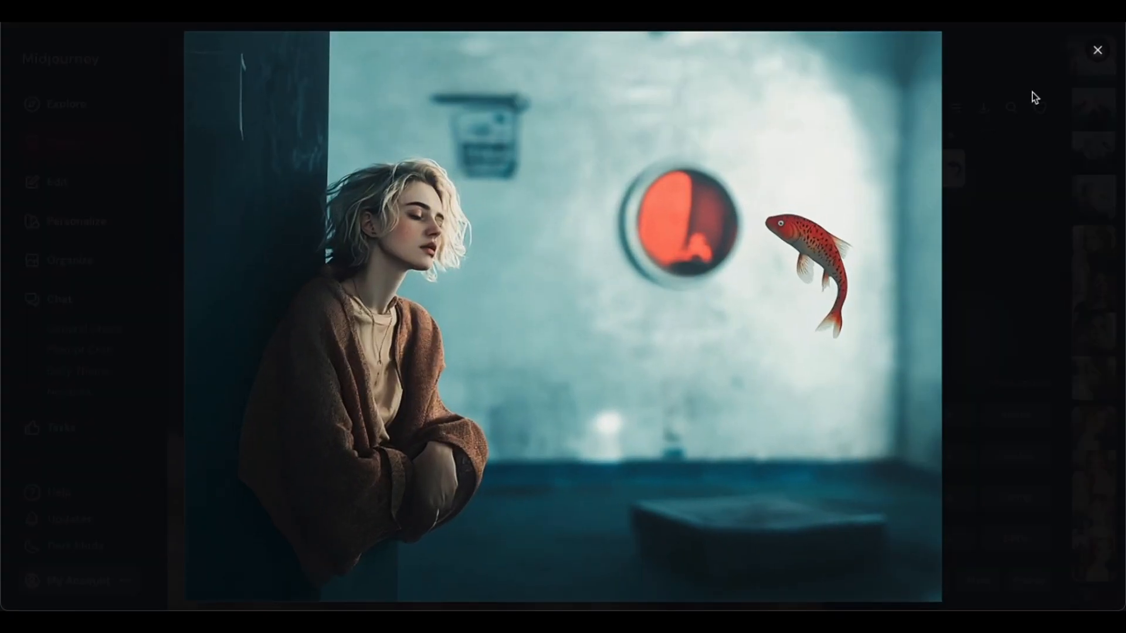
click(1098, 49)
key(Up)
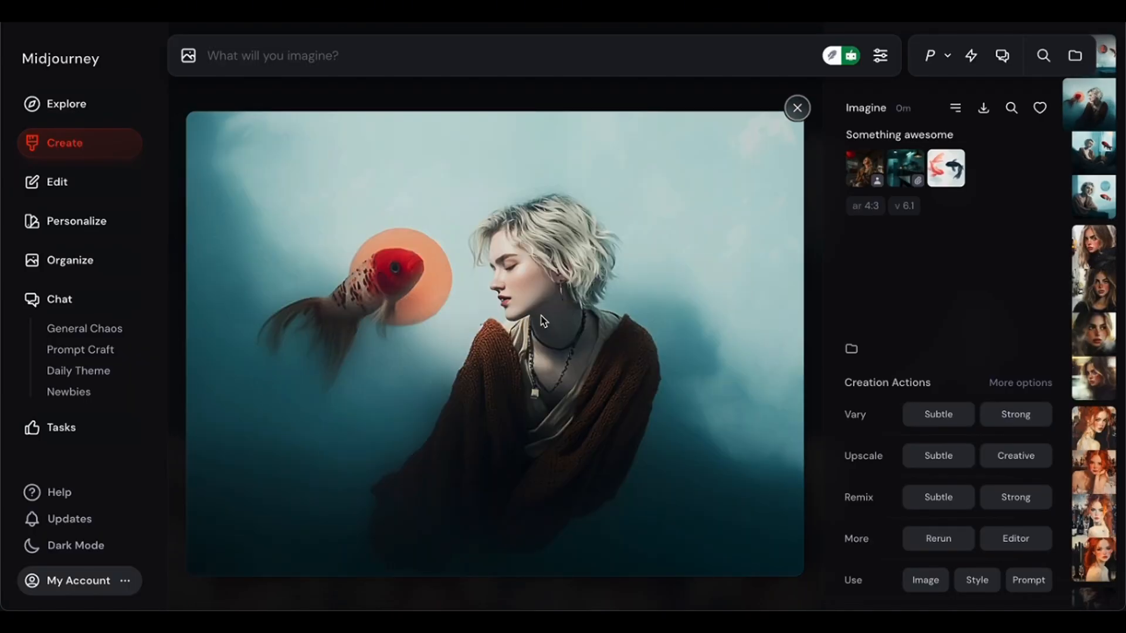
click(544, 321)
click(1097, 50)
key(Down)
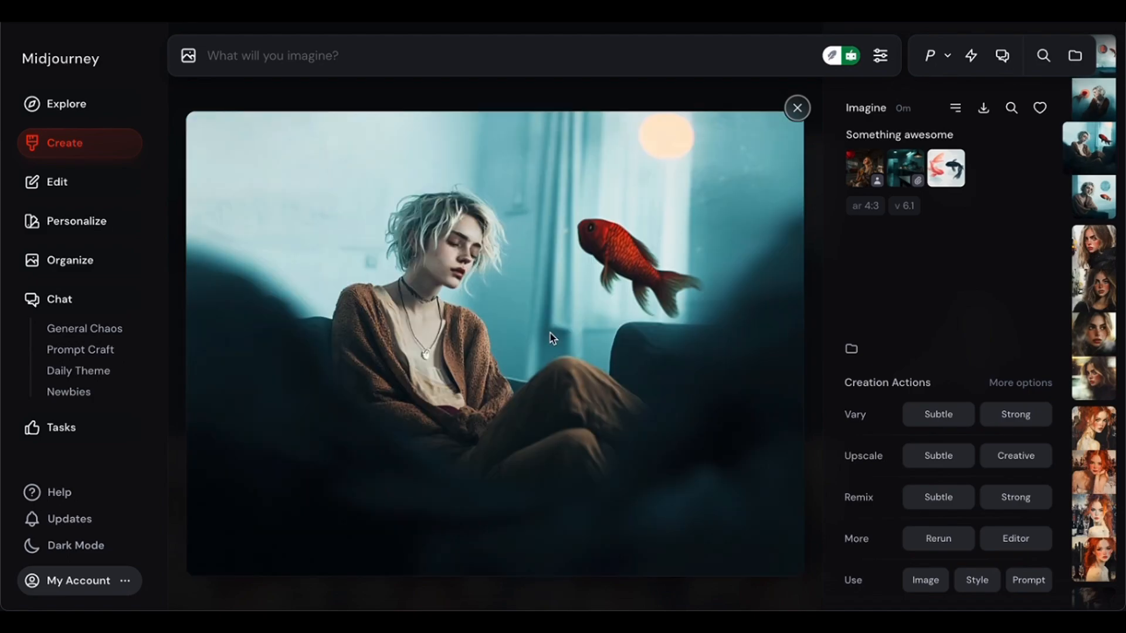
click(550, 333)
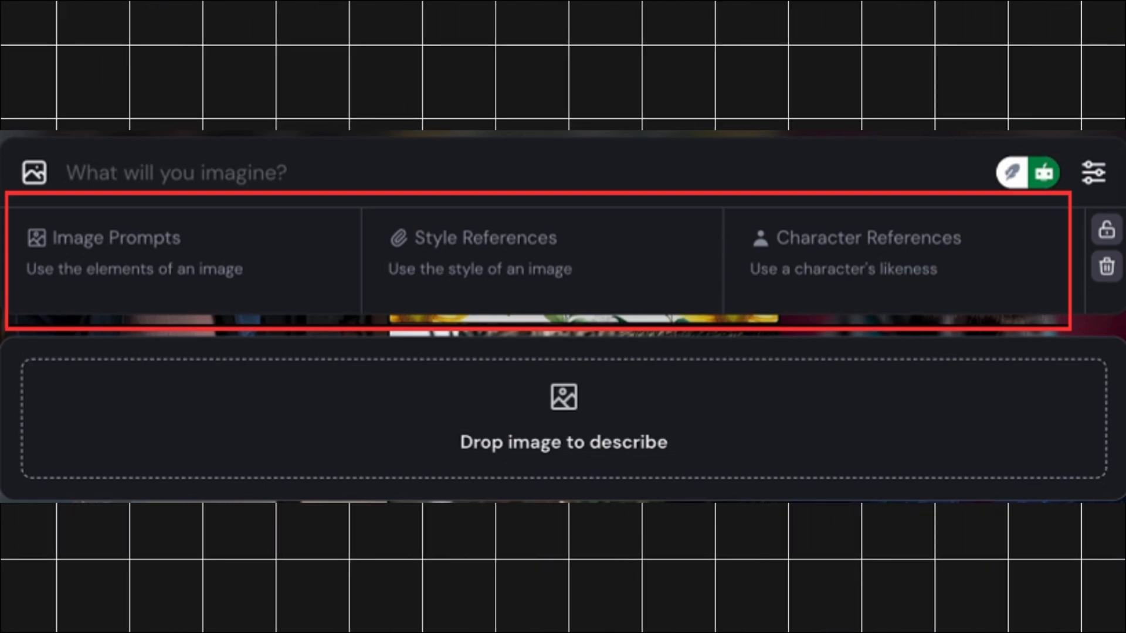
drag(563, 411, 141, 311)
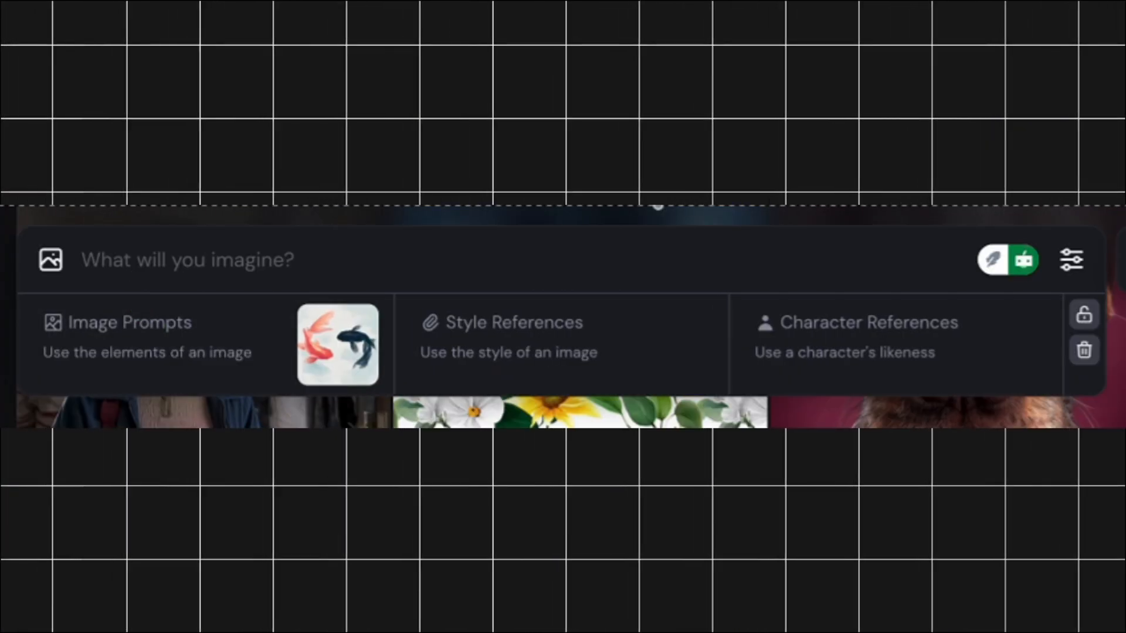
drag(563, 410, 601, 339)
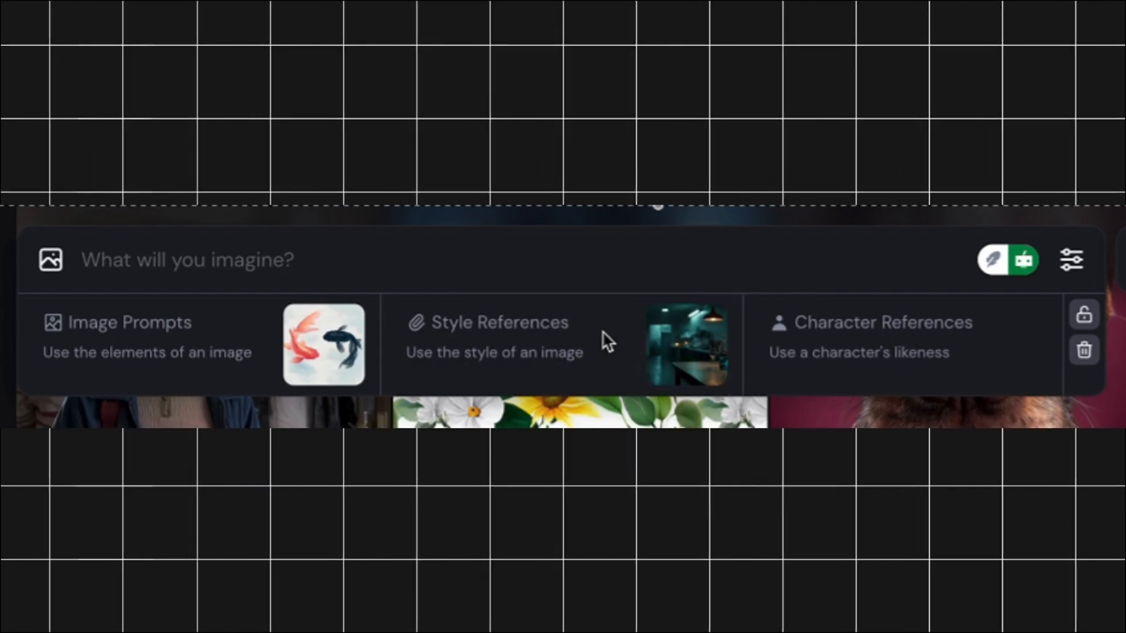
drag(563, 410, 968, 327)
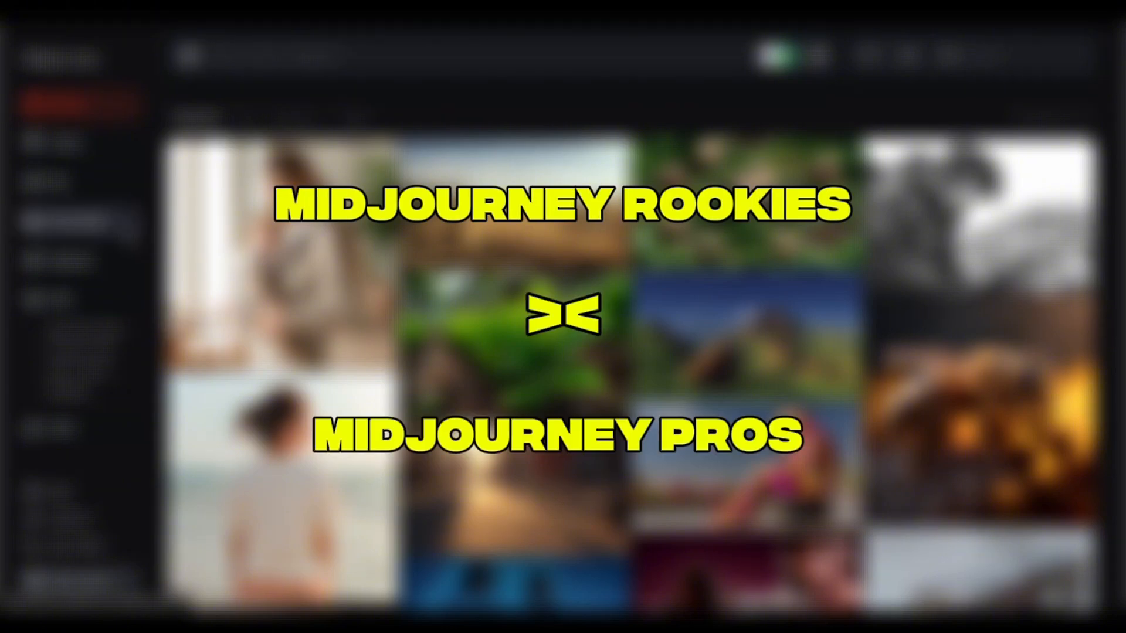
Create a new moodboard on the Personalize page and upload the lo-fi illustrations from the computer to it.
click(79, 221)
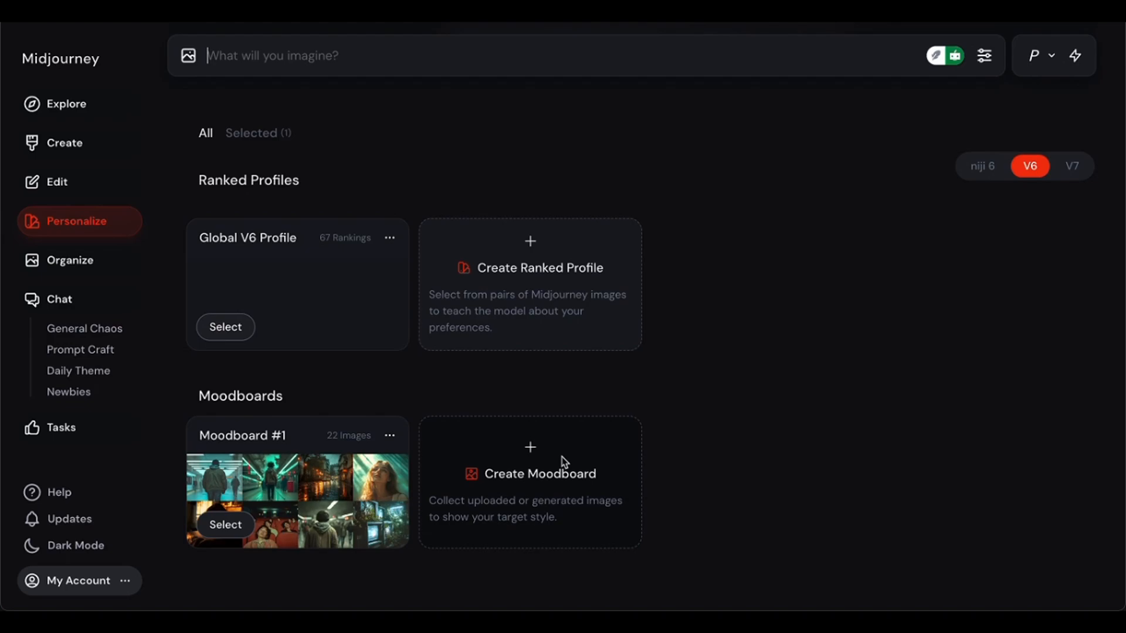
click(564, 462)
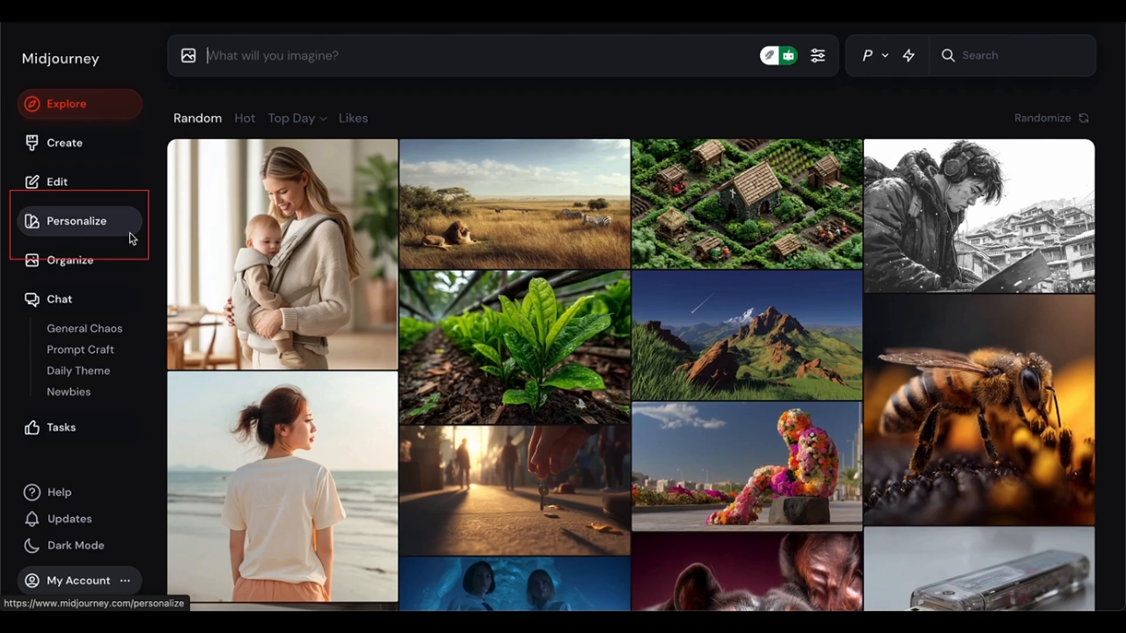
click(129, 237)
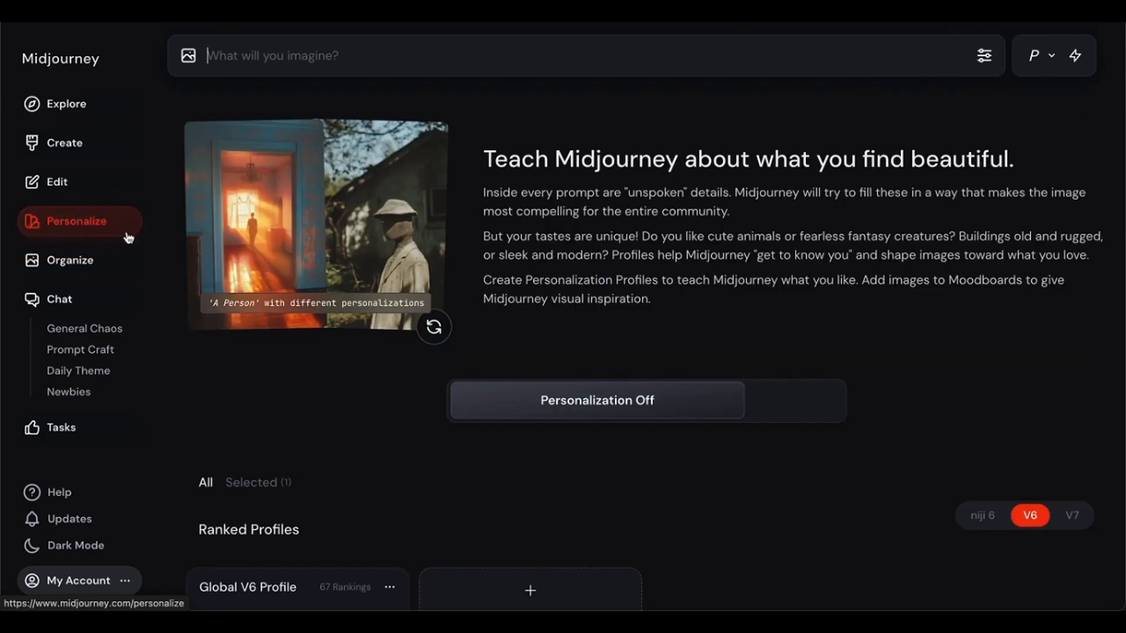
scroll(352, 410, down, 5)
scroll(431, 321, down, 3)
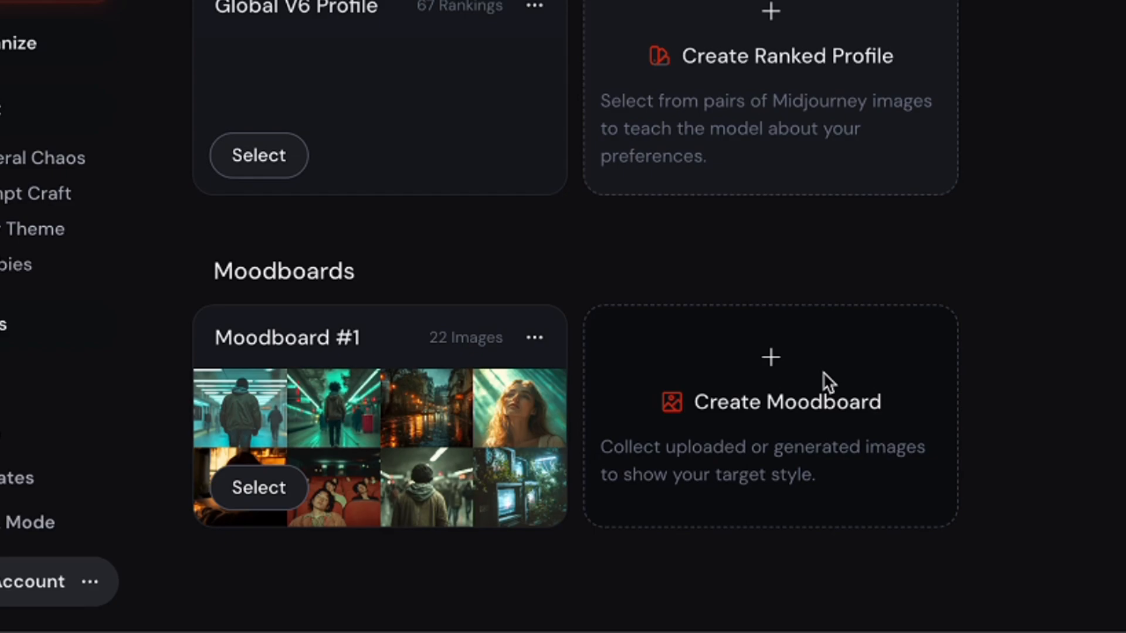
click(823, 373)
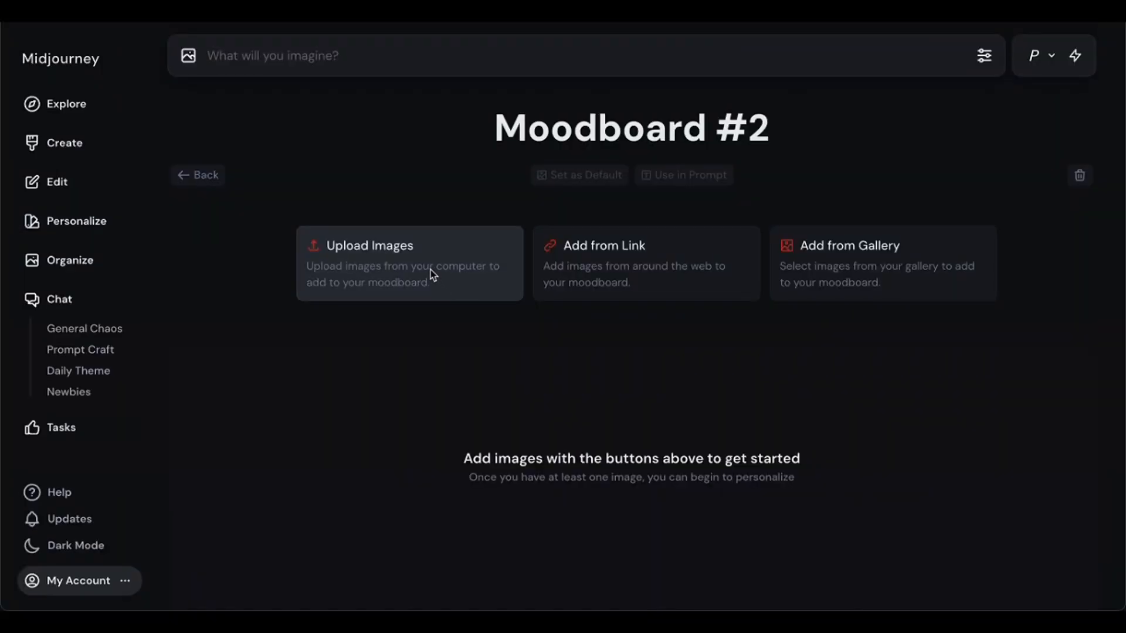
click(431, 270)
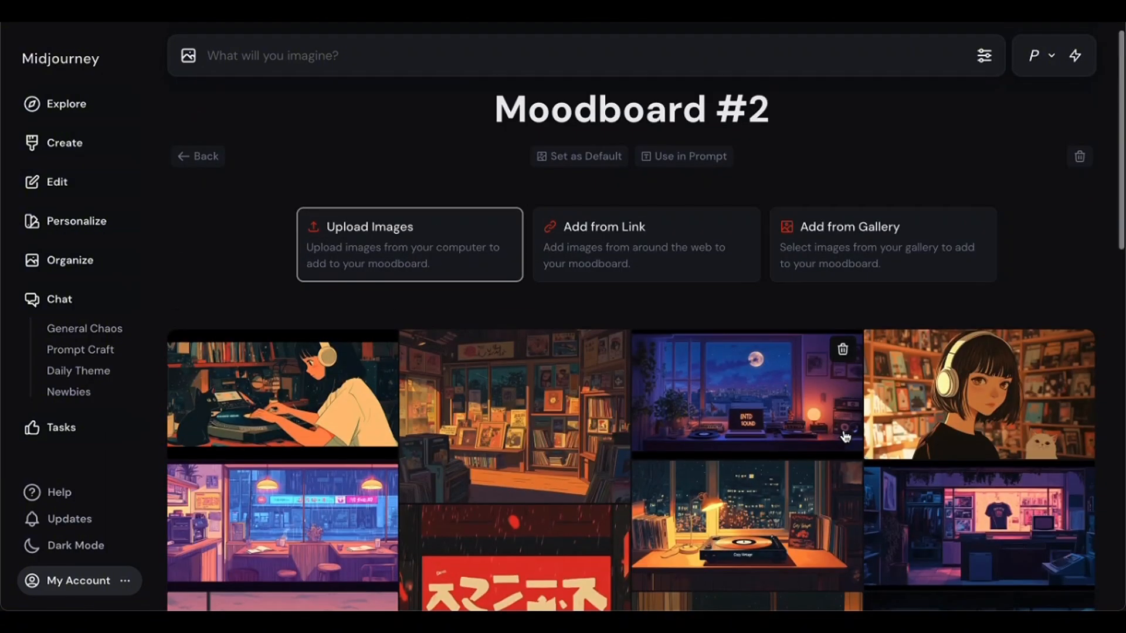
Rename the new moodboard to "LoFi".
click(762, 115)
key(BackSpace)
key(BackSpace)
key(BackSpace)
key(BackSpace)
key(BackSpace)
key(BackSpace)
key(BackSpace)
key(BackSpace)
key(BackSpace)
key(BackSpace)
key(BackSpace)
key(BackSpace)
text(Lò)
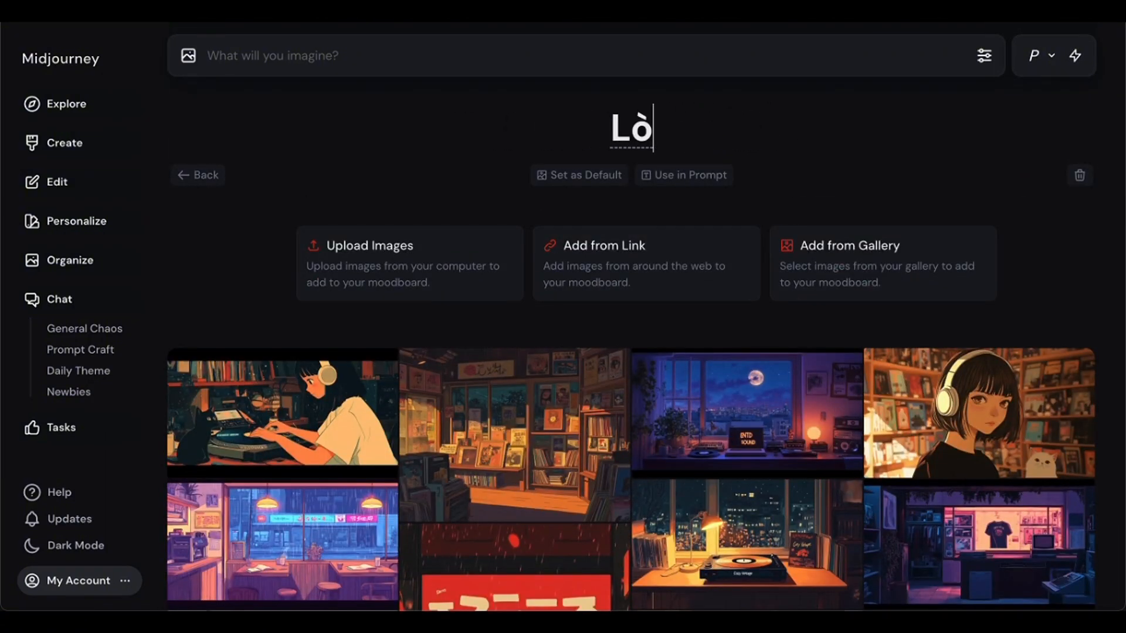
text(Fi)
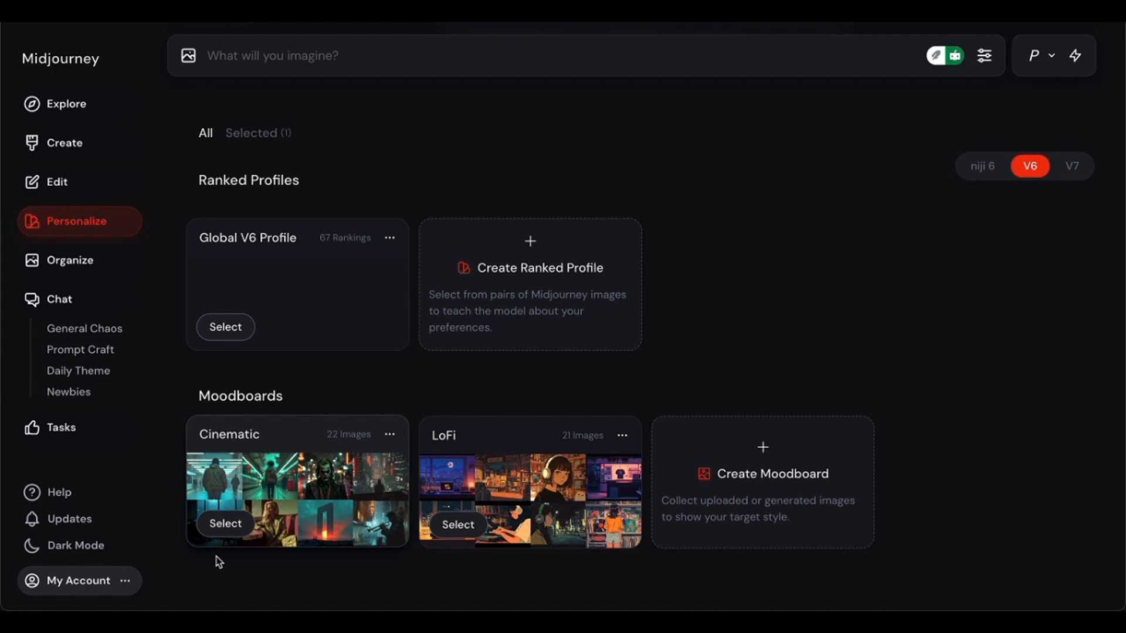
Open the Cinematic moodboard, apply it to the prompt "a mountain landscape" and generate the images.
mouse_move(369, 418)
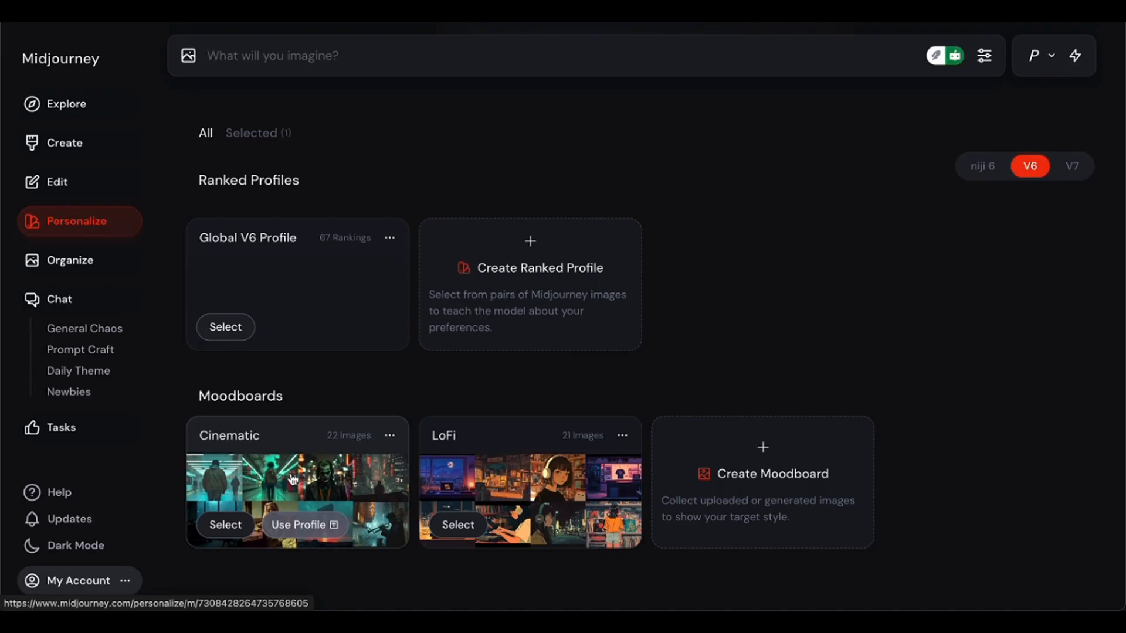
click(411, 366)
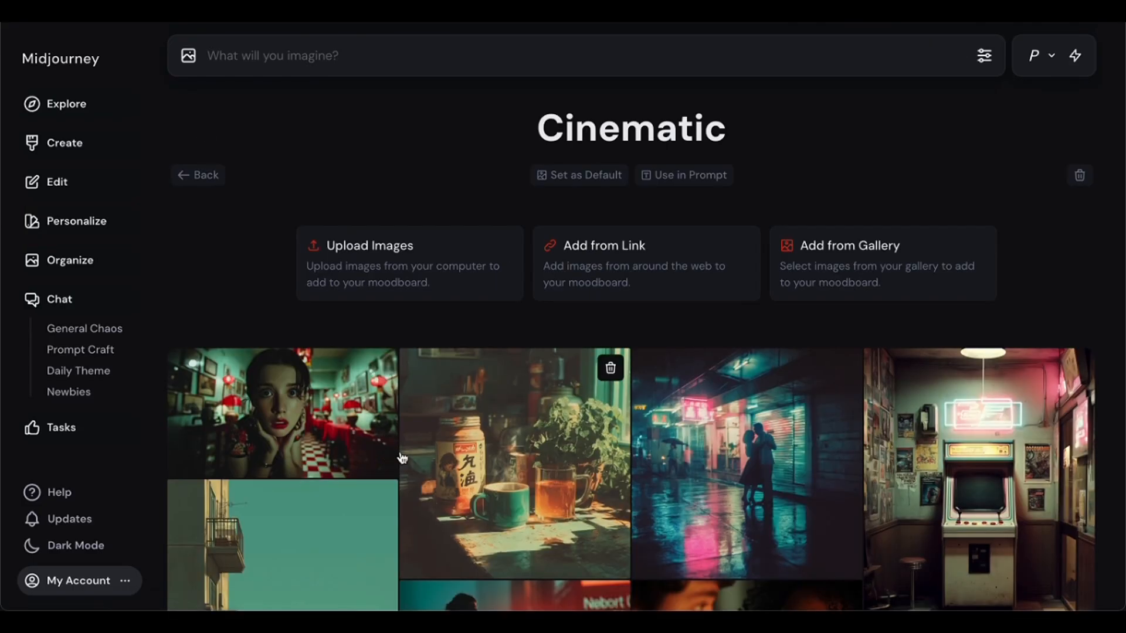
scroll(393, 460, down, 8)
scroll(401, 458, down, 1)
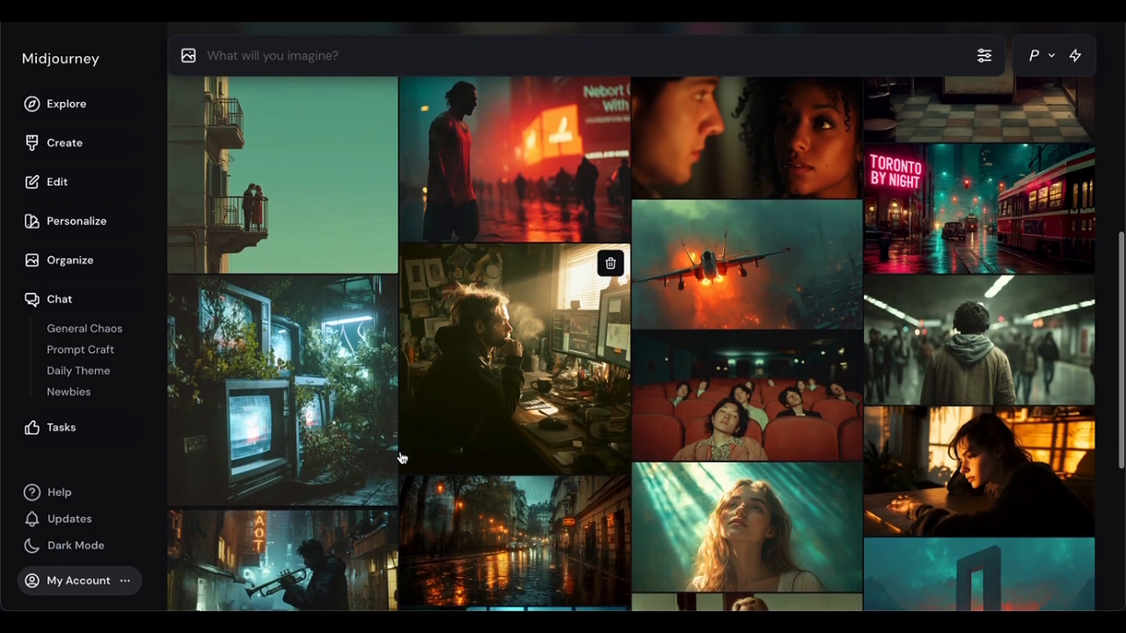
scroll(402, 458, down, 1)
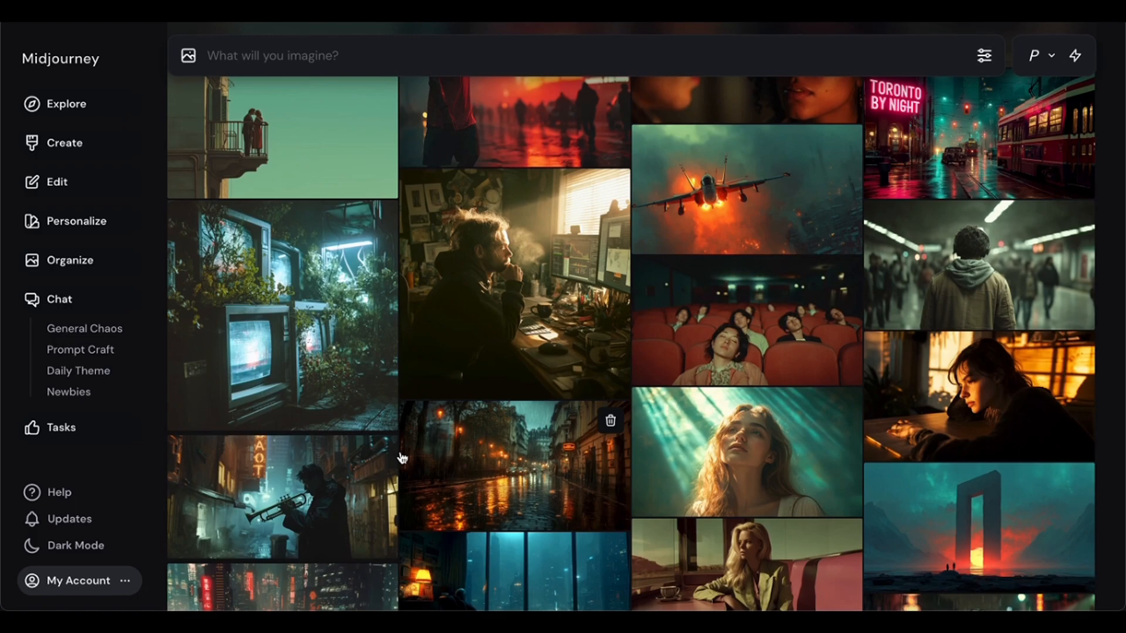
scroll(402, 458, up, 10)
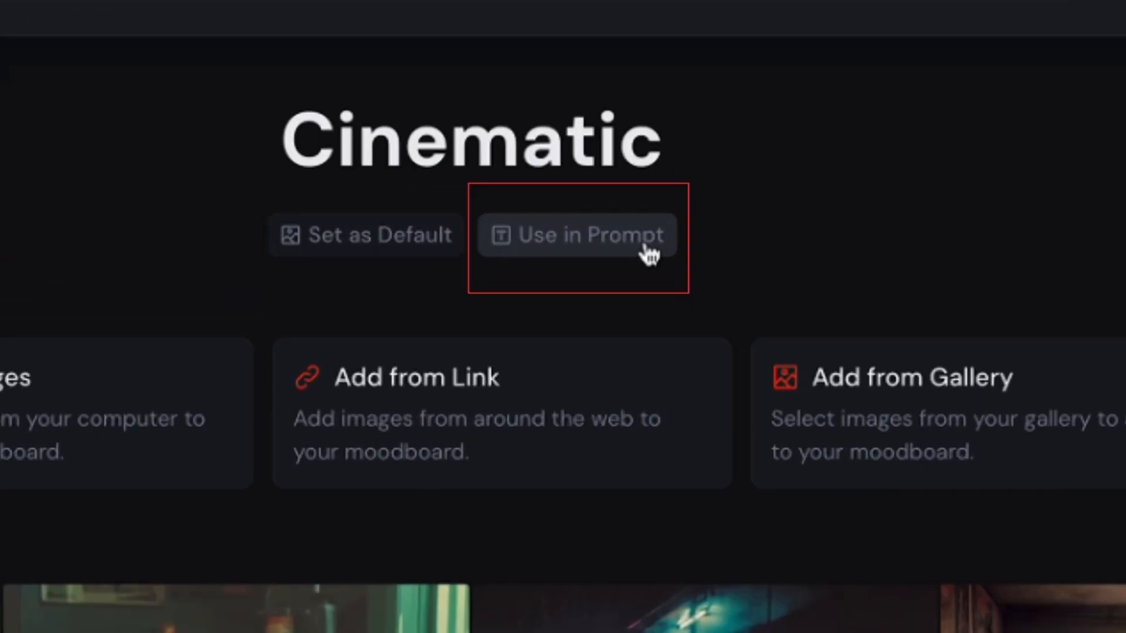
click(719, 180)
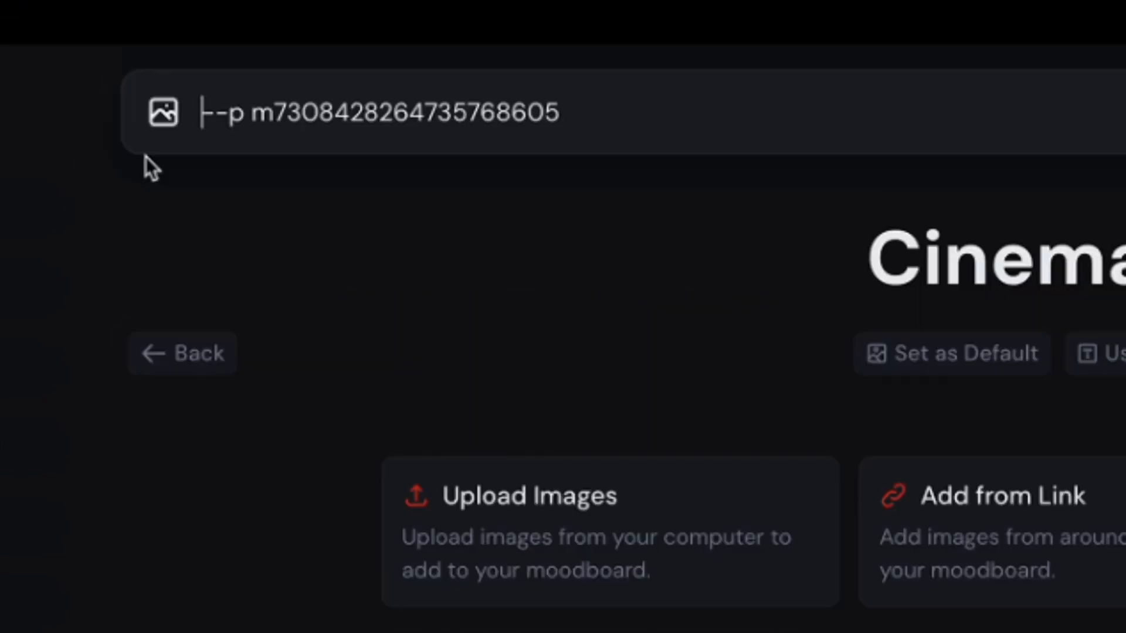
text(a mou)
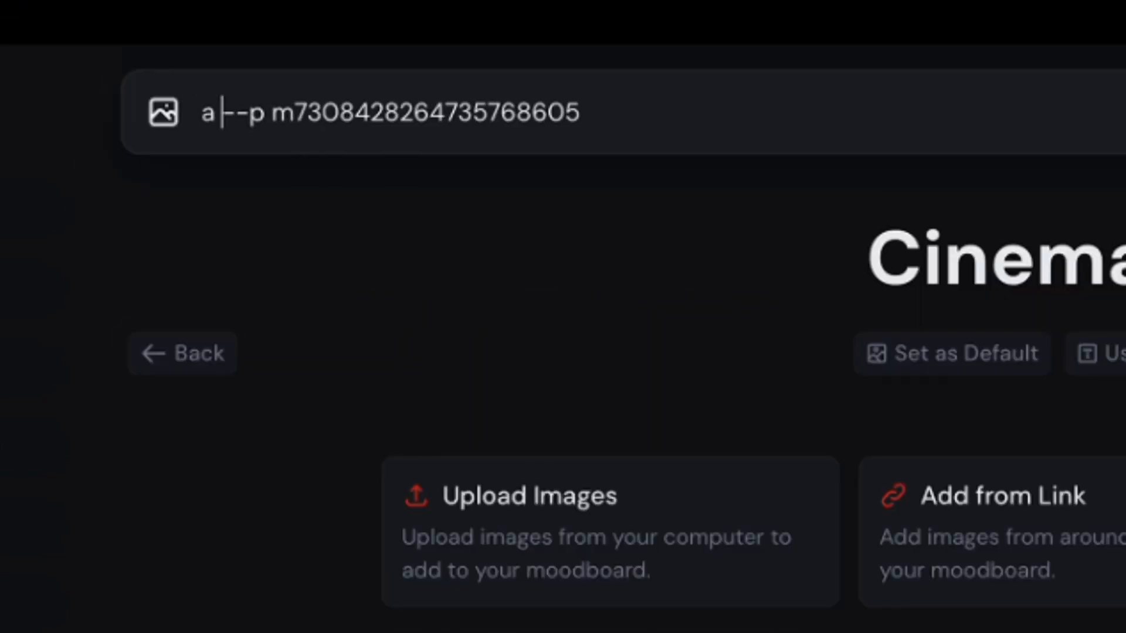
text(ntain landscape)
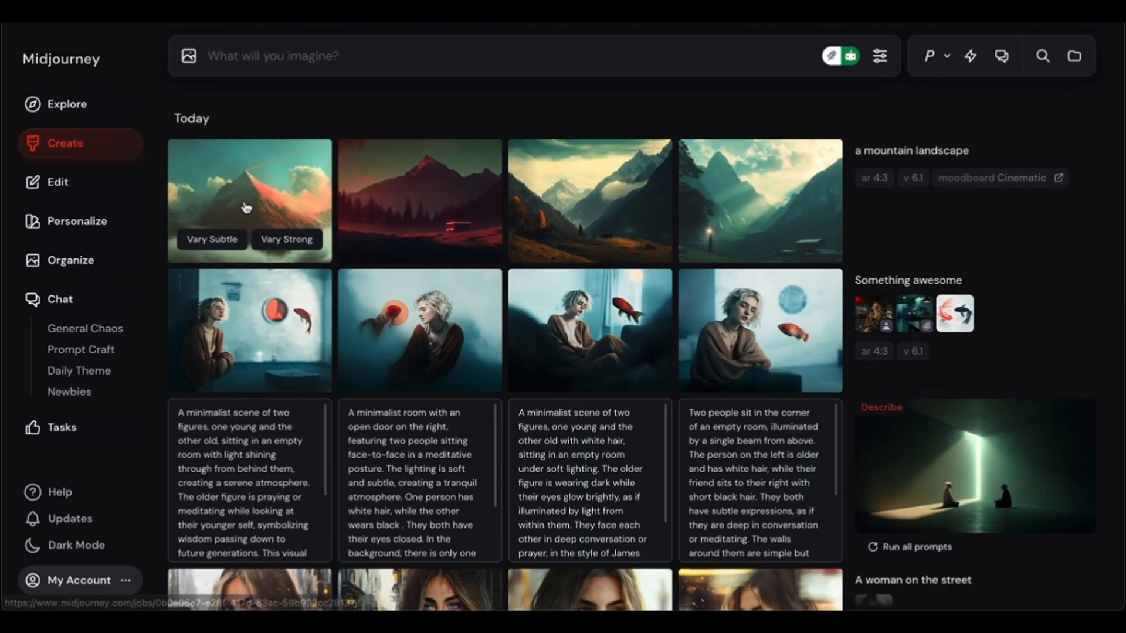
Examine the four "a mountain landscape" images made with the Cinematic moodboard at full size, one after another.
click(241, 239)
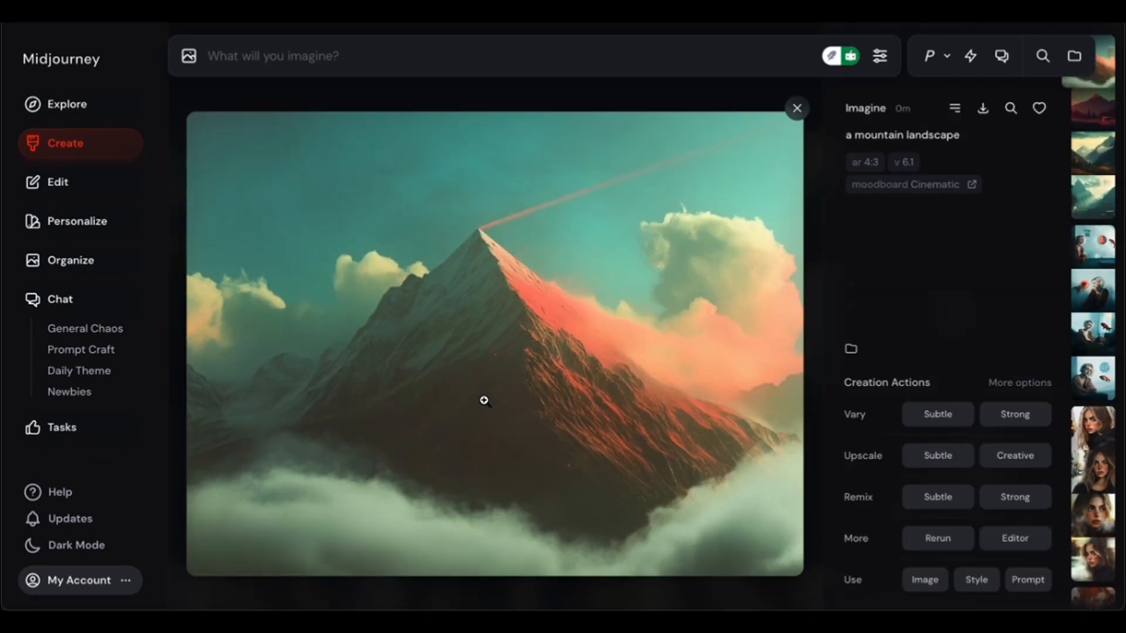
click(485, 397)
click(1097, 52)
click(606, 323)
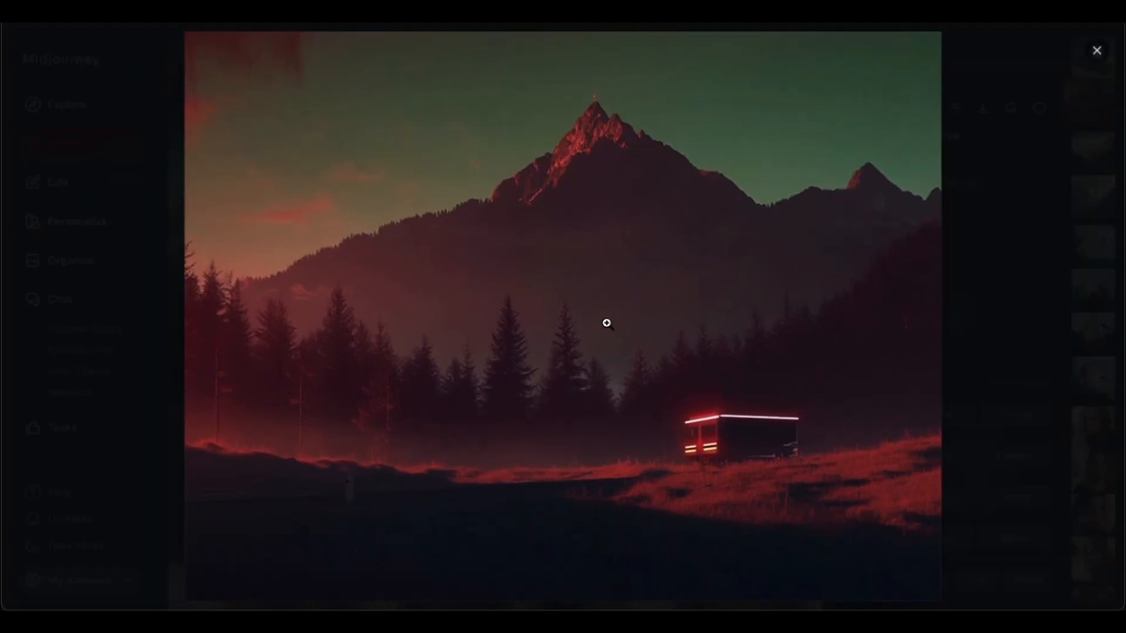
click(1097, 51)
key(Left)
click(586, 282)
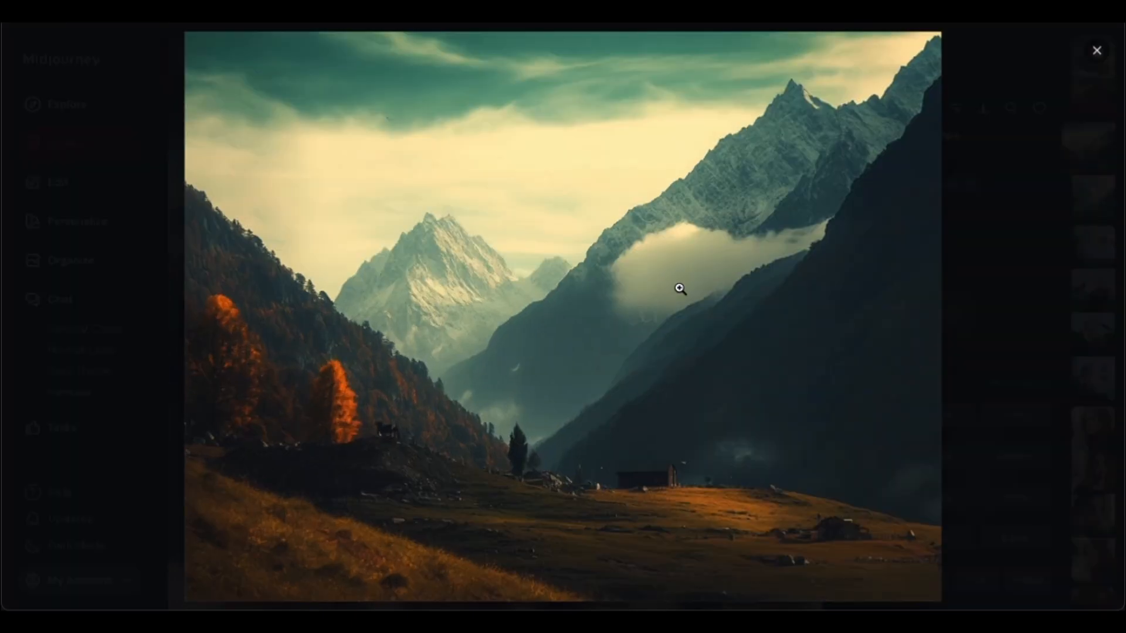
click(1097, 51)
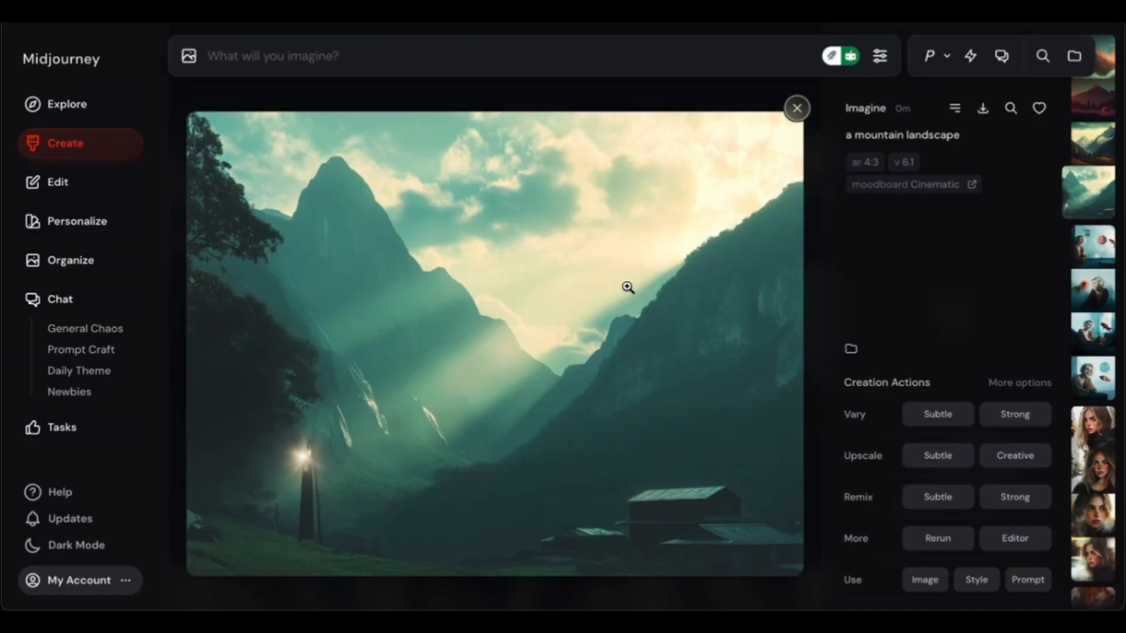
click(735, 196)
click(1097, 47)
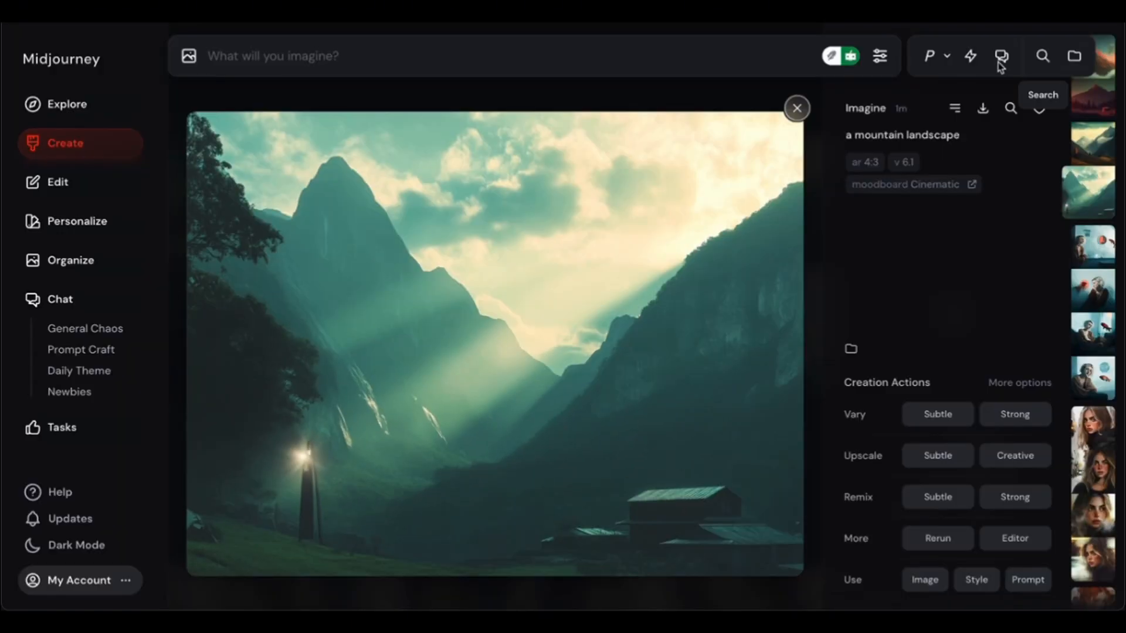
click(799, 108)
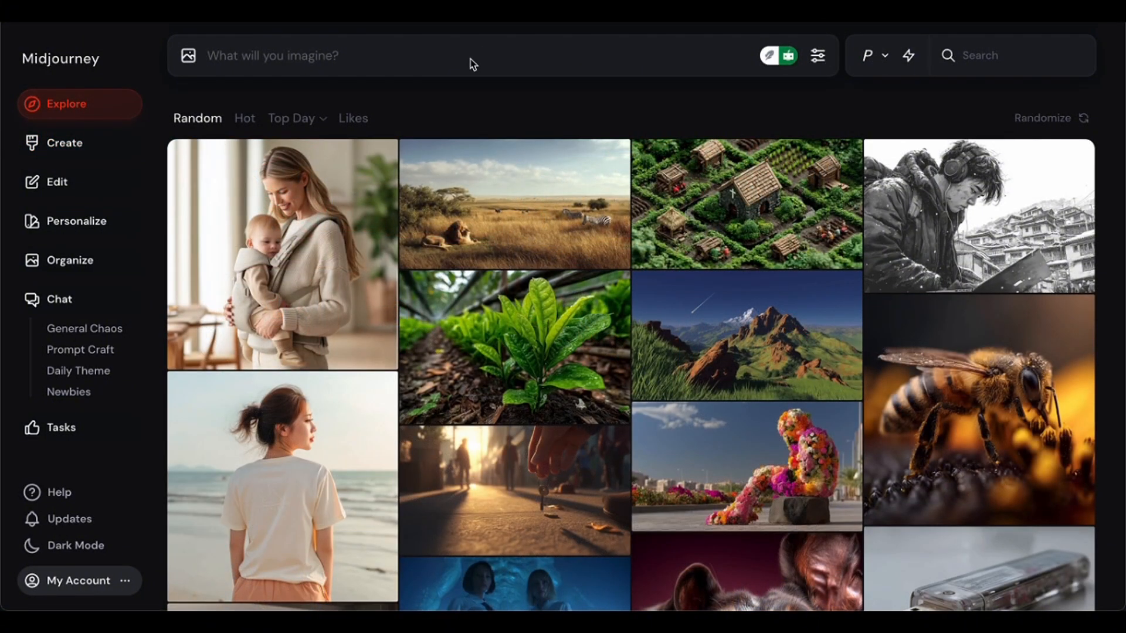
Generate images from the prompt "A mountain landscape" without a moodboard and browse them for comparison.
click(473, 63)
text(A mountain land)
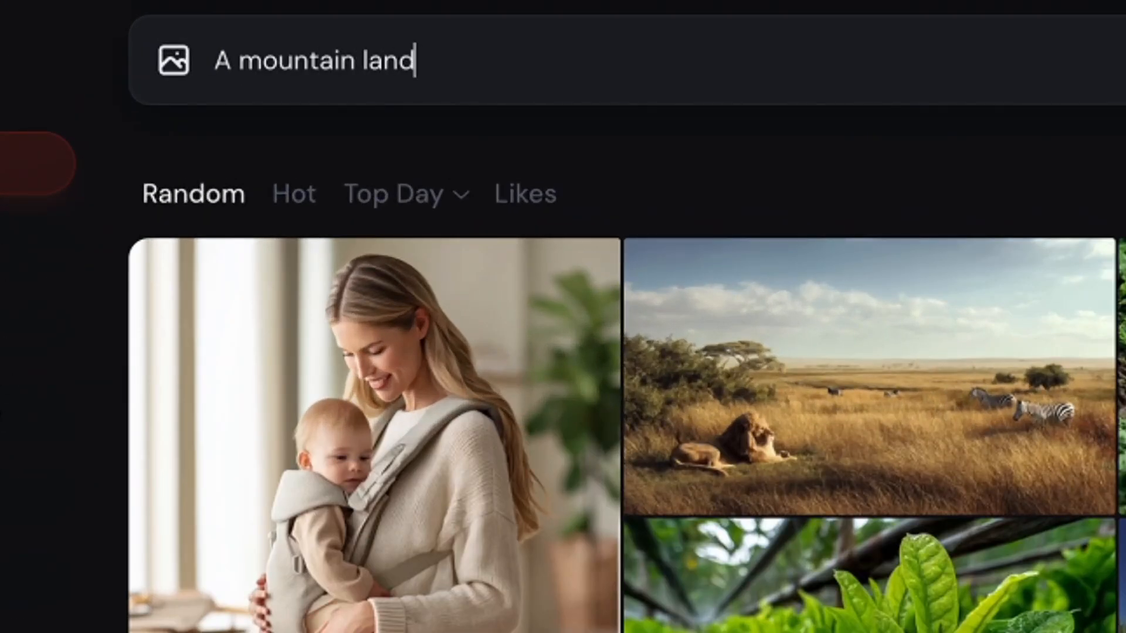
text(scap)
text(e)
key(Return)
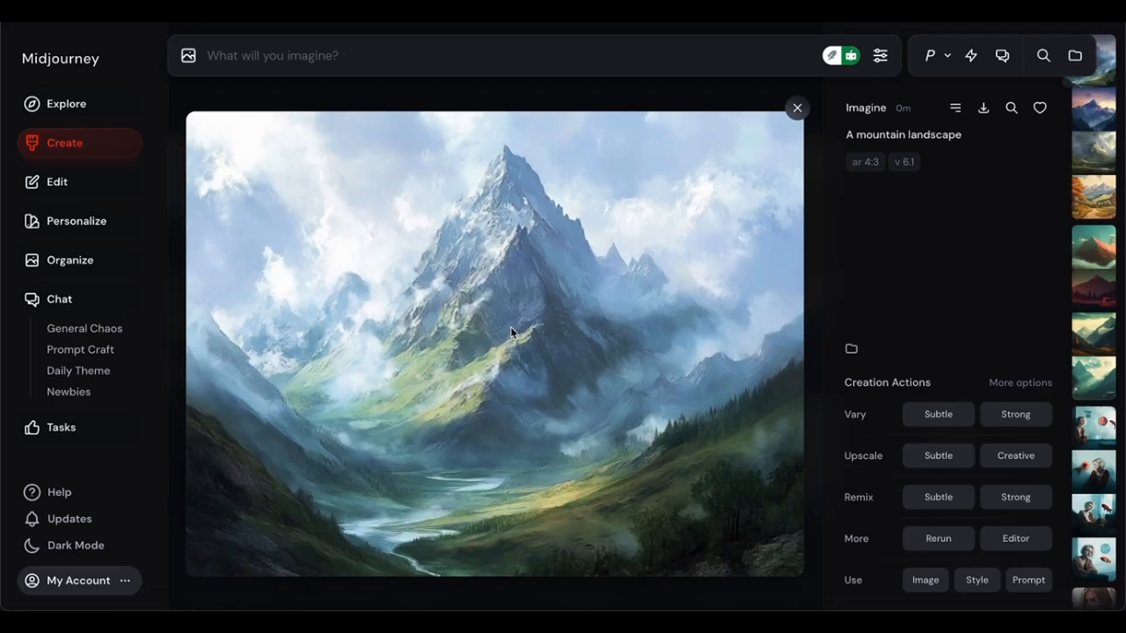
key(Right)
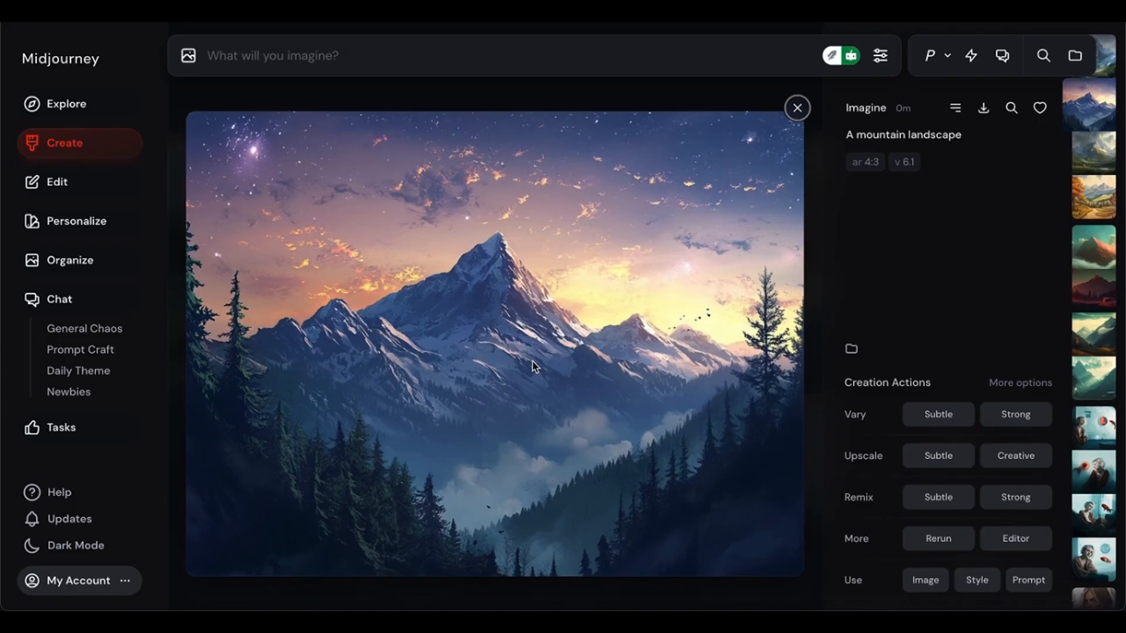
key(Right)
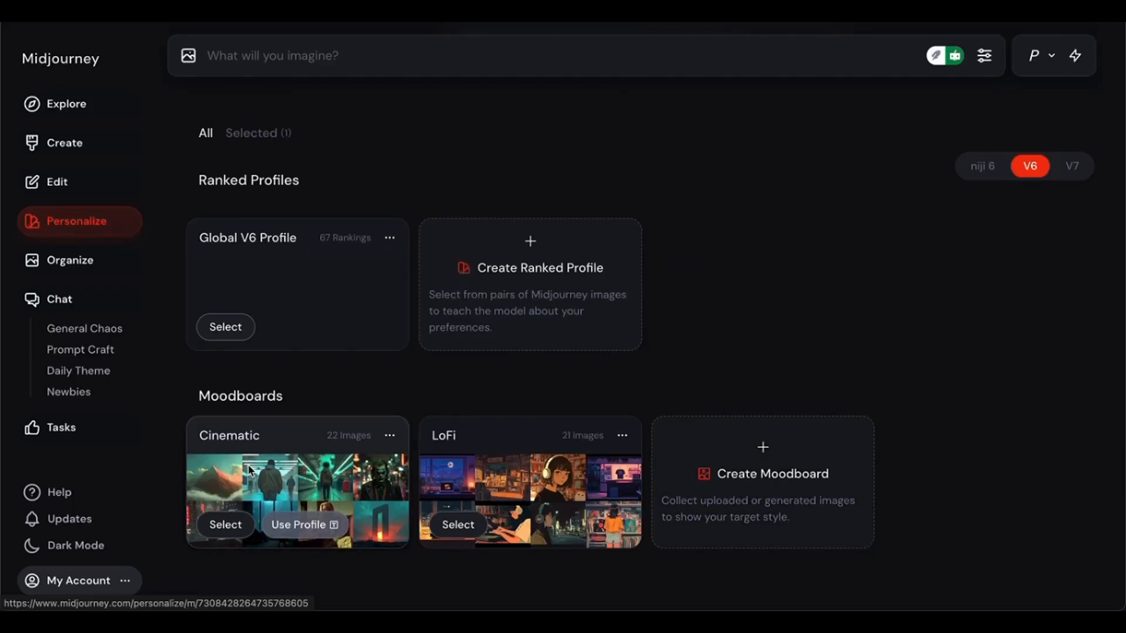
Use the Cinematic moodboard in the prompt and list the subjects "a futuristic city, a robot astronaut, a medieval castle" as a curly-brace permutation before its code.
click(240, 449)
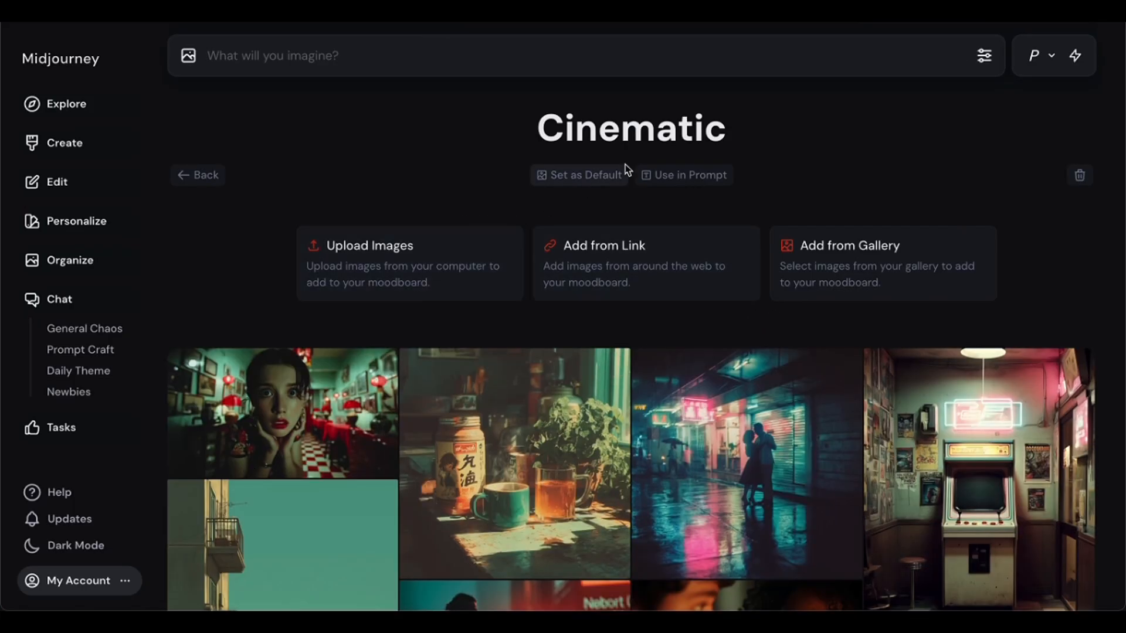
click(669, 175)
click(209, 57)
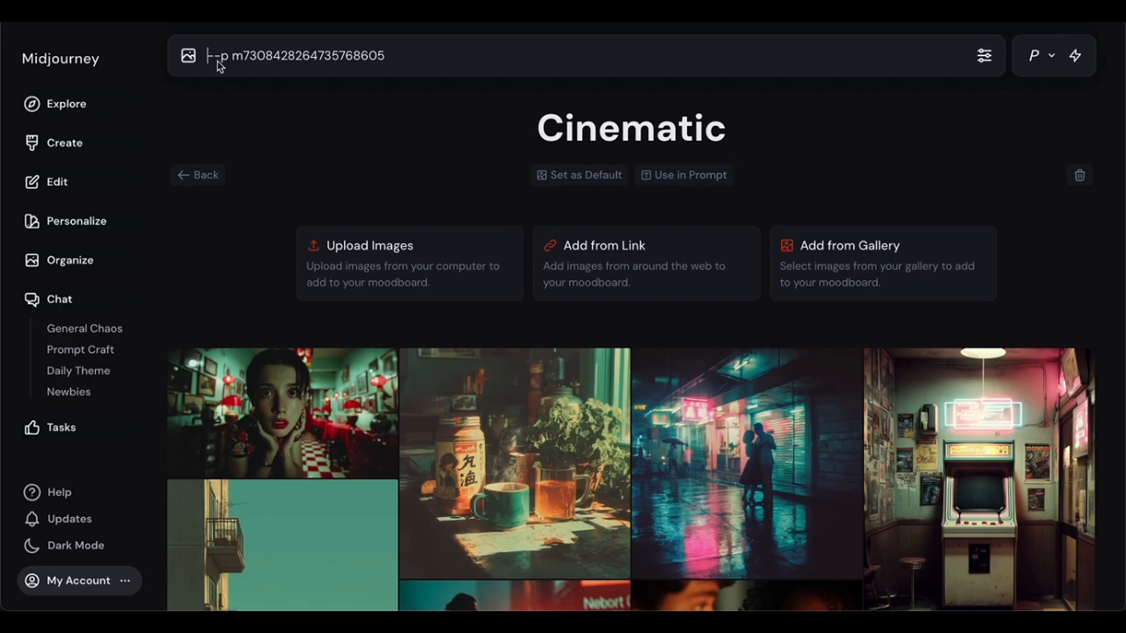
text({)
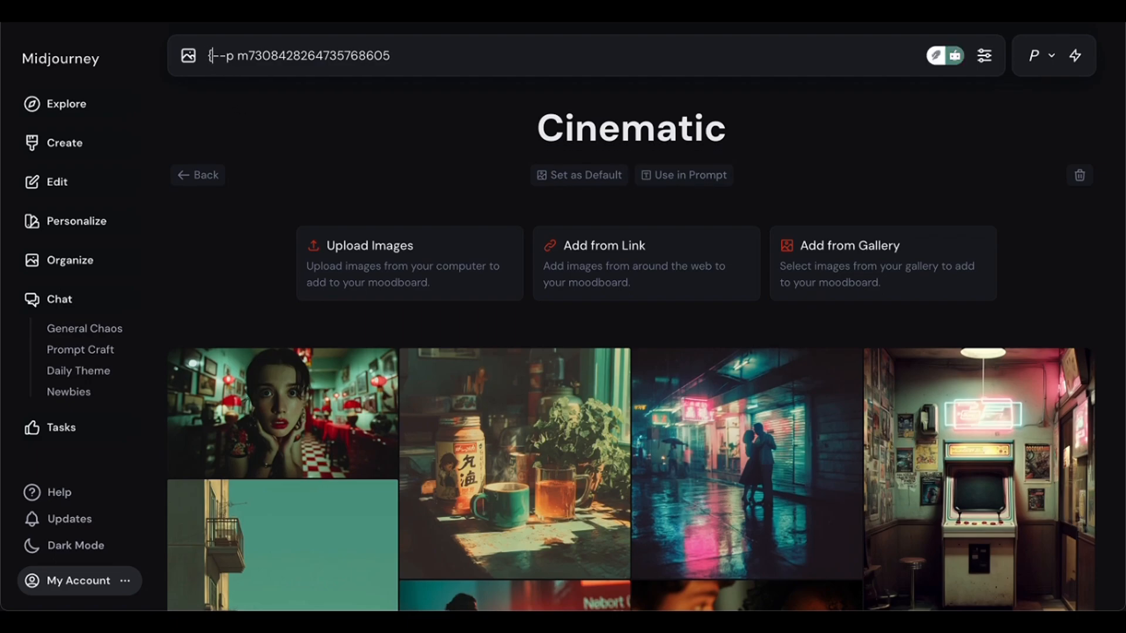
text(a futuristic city, a rob)
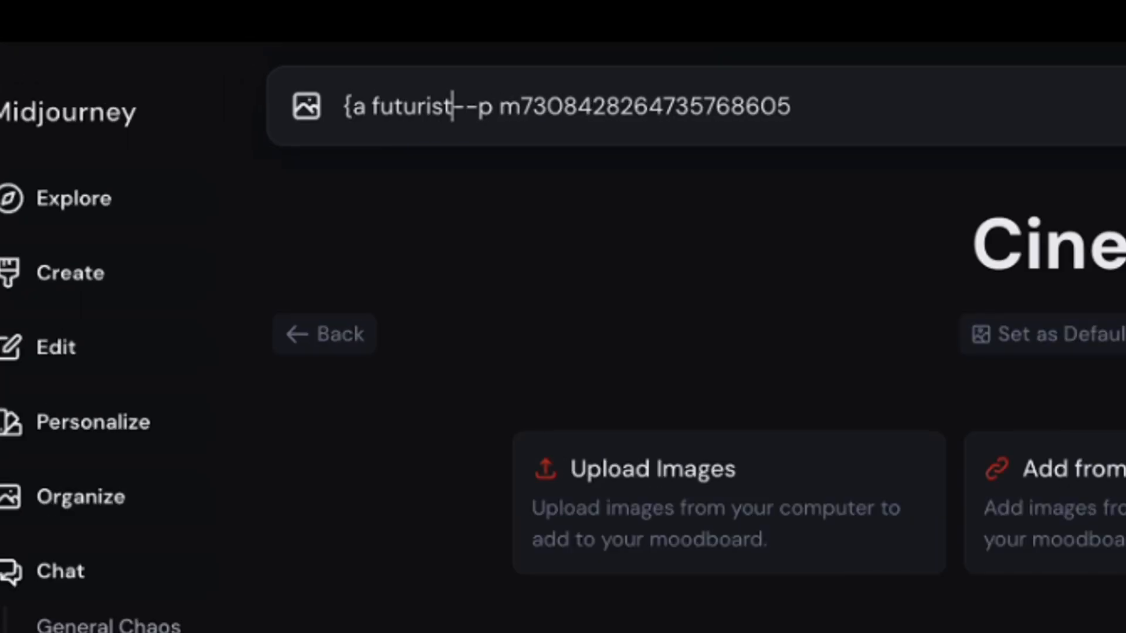
text(ot astronaut,)
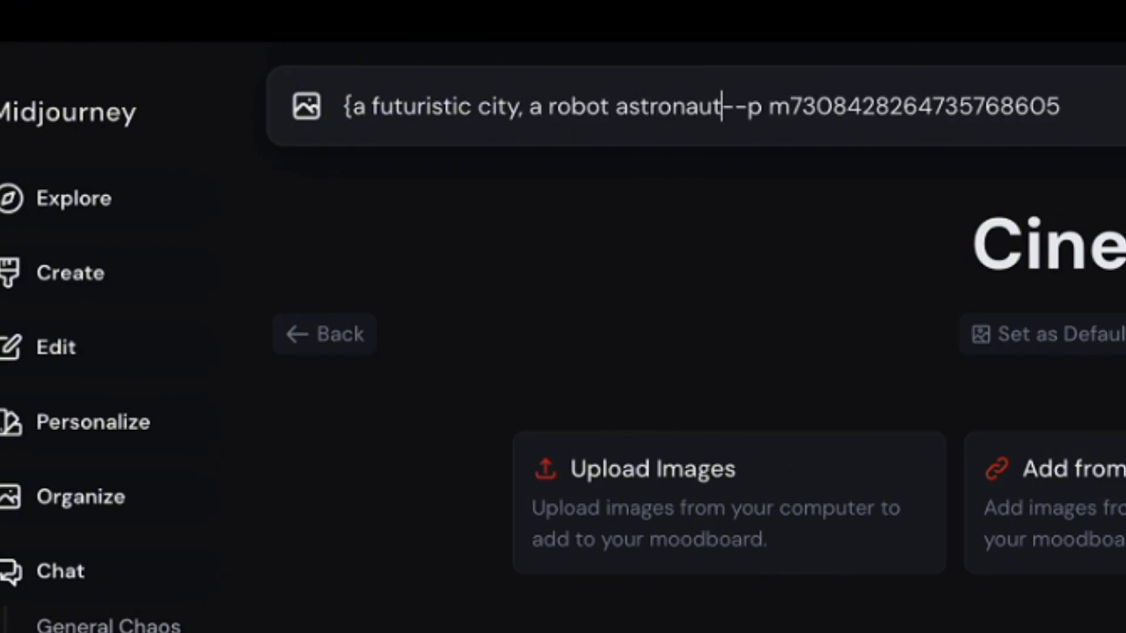
text( a medieval castle)
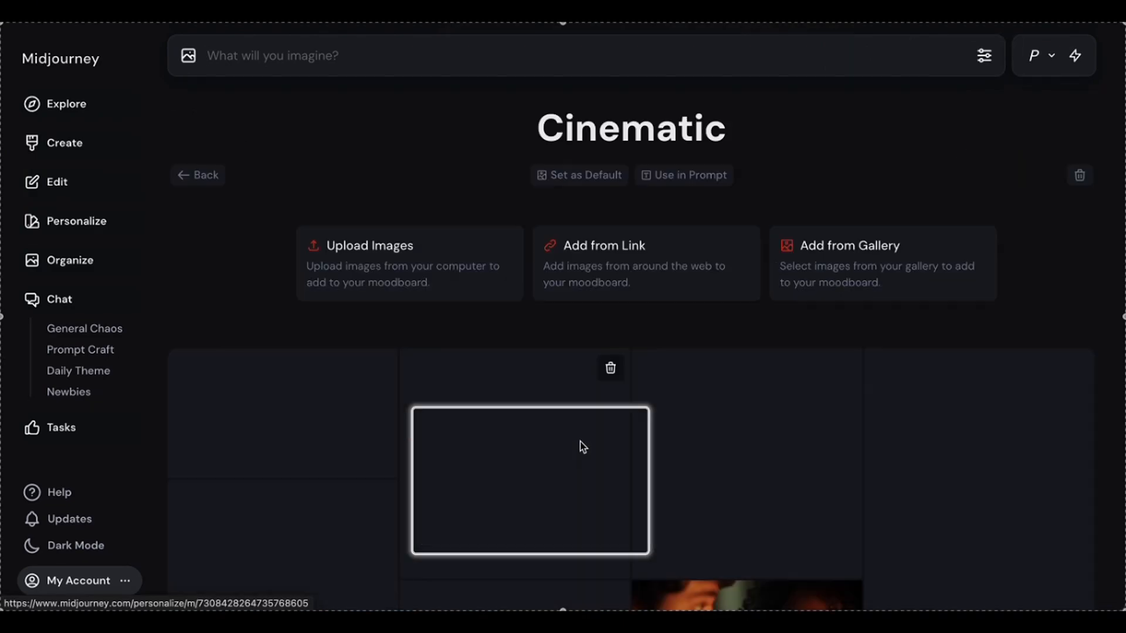
Submit the prompt "A vintage record shop" with the Cinematic moodboard's code and a stylize (--s) parameter.
click(678, 177)
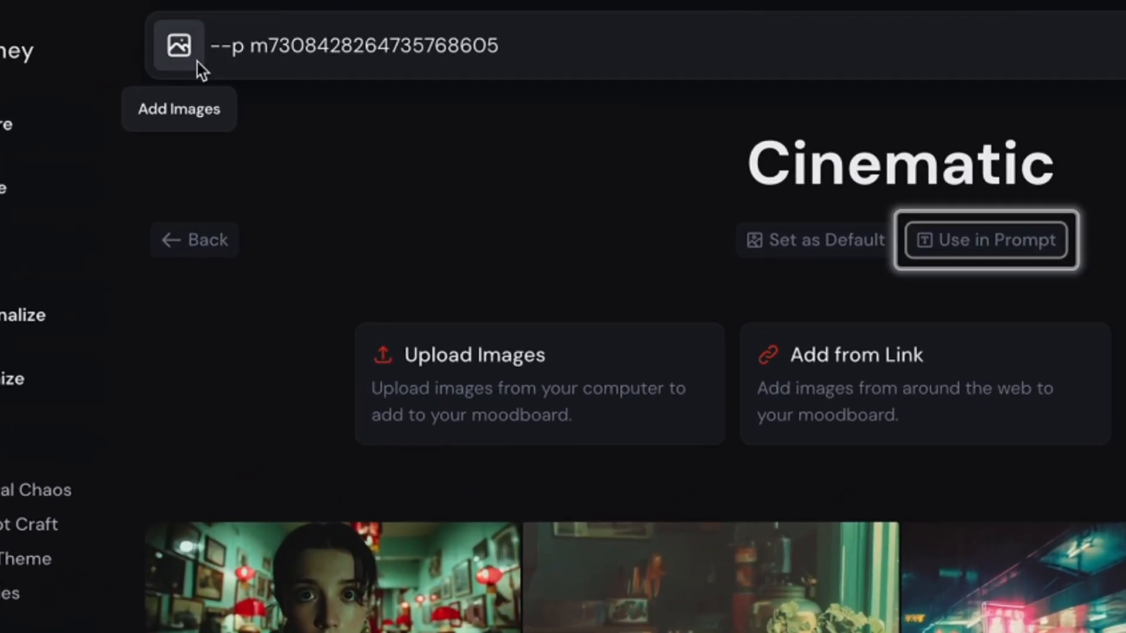
click(216, 54)
text(A vintage record shop)
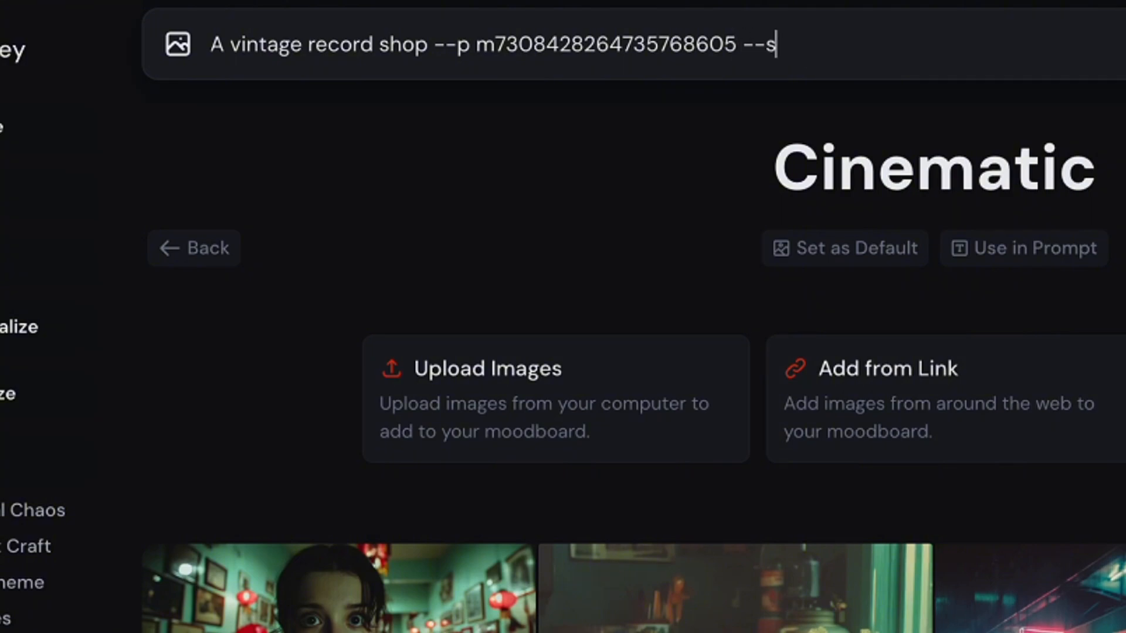
key(Return)
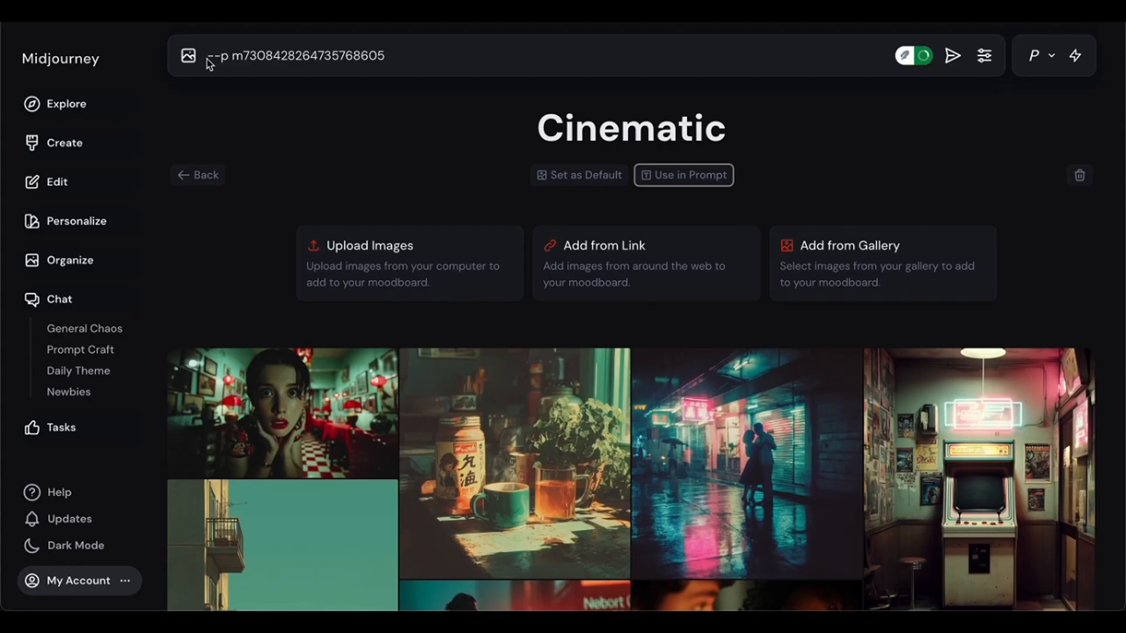
Generate "A wolf in the forest" with the Cinematic moodboard at stylize 50 and browse the resulting images.
text(A wo)
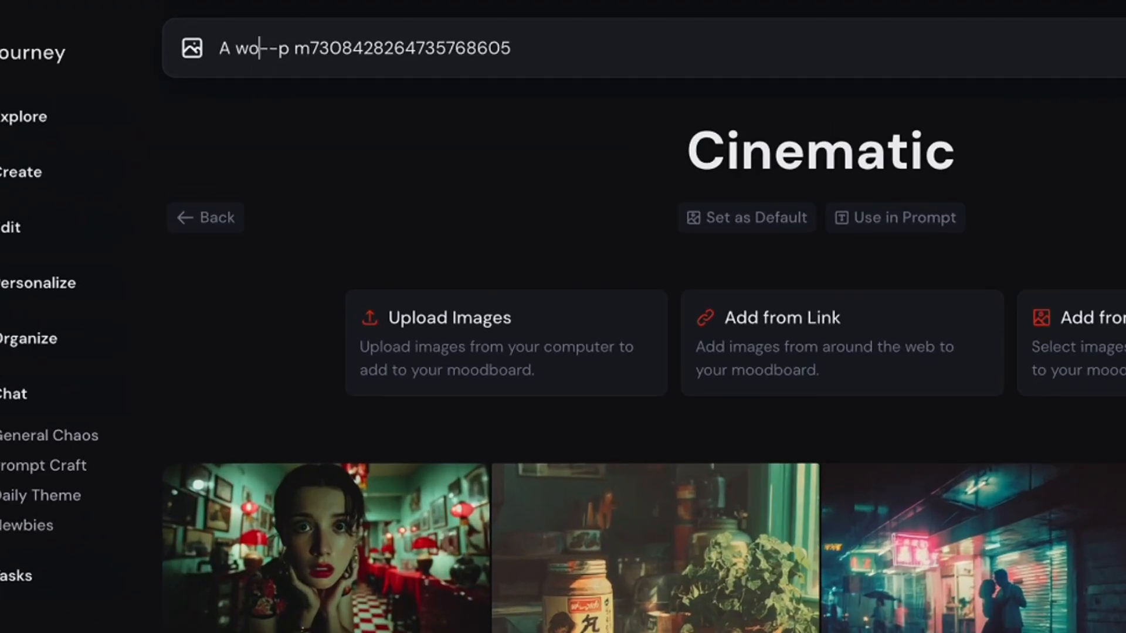
text(lf in the)
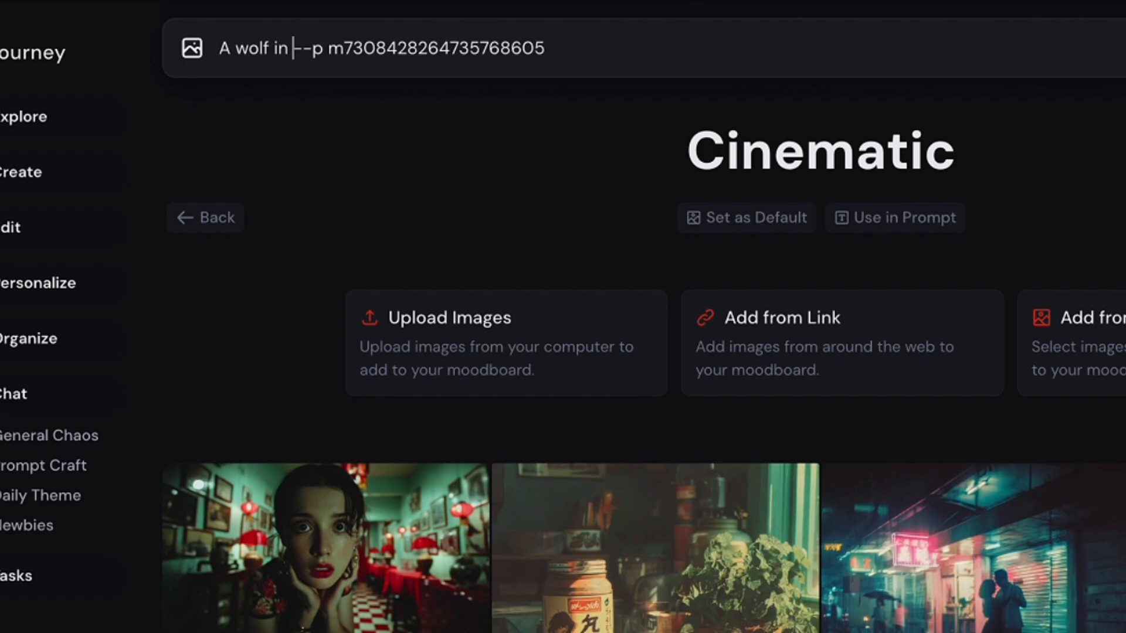
text( core)
key(BackSpace)
key(BackSpace)
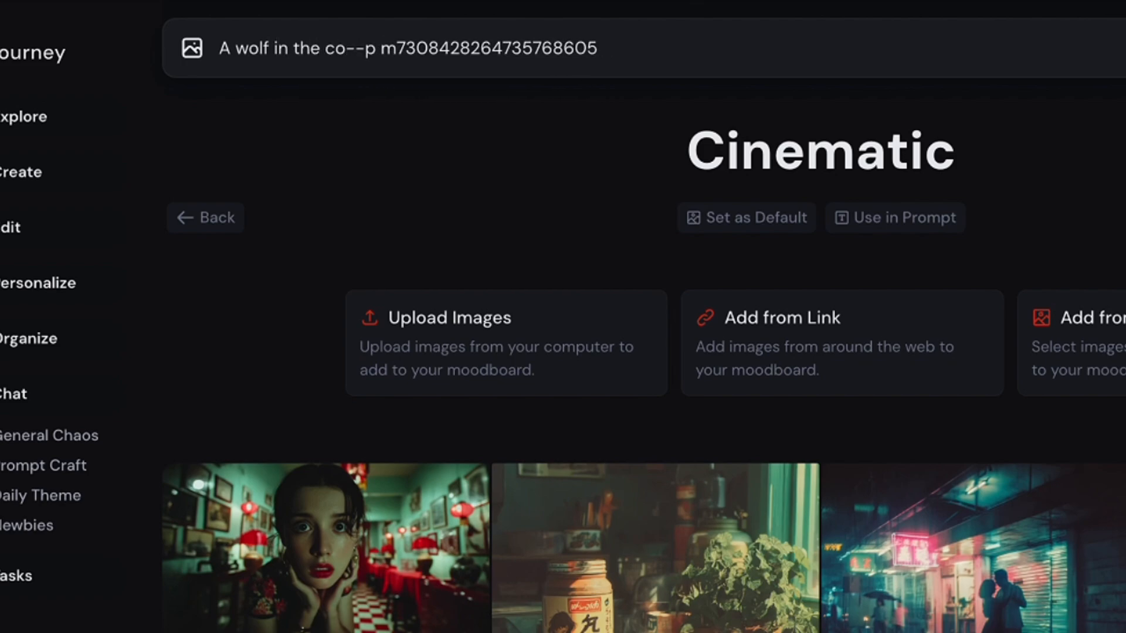
key(BackSpace)
key(BackSpace)
text(for)
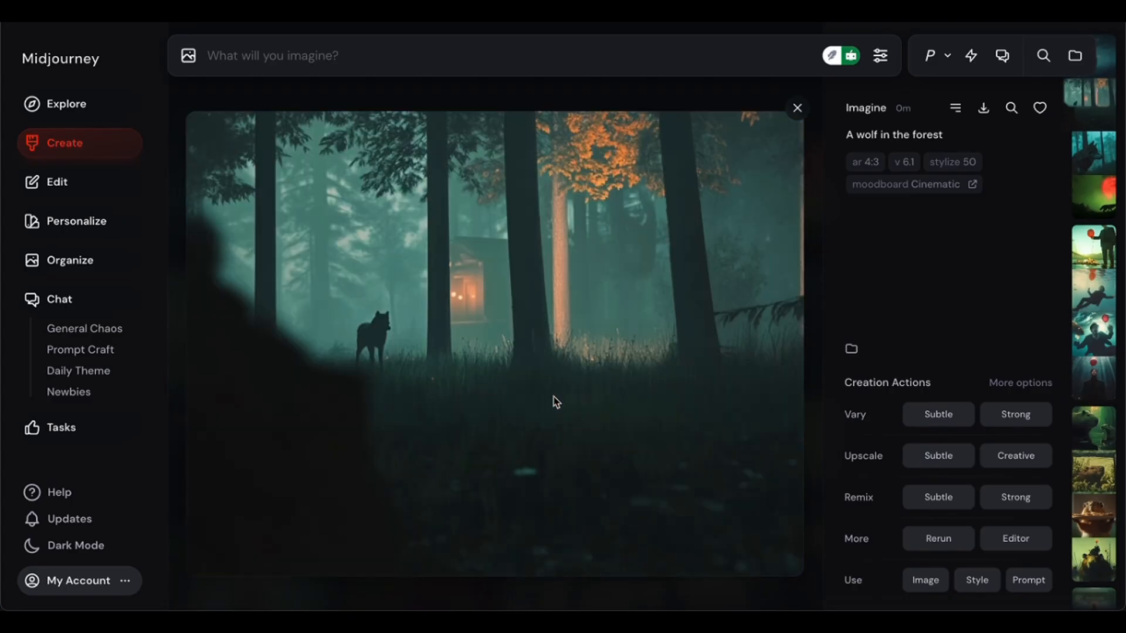
key(Right)
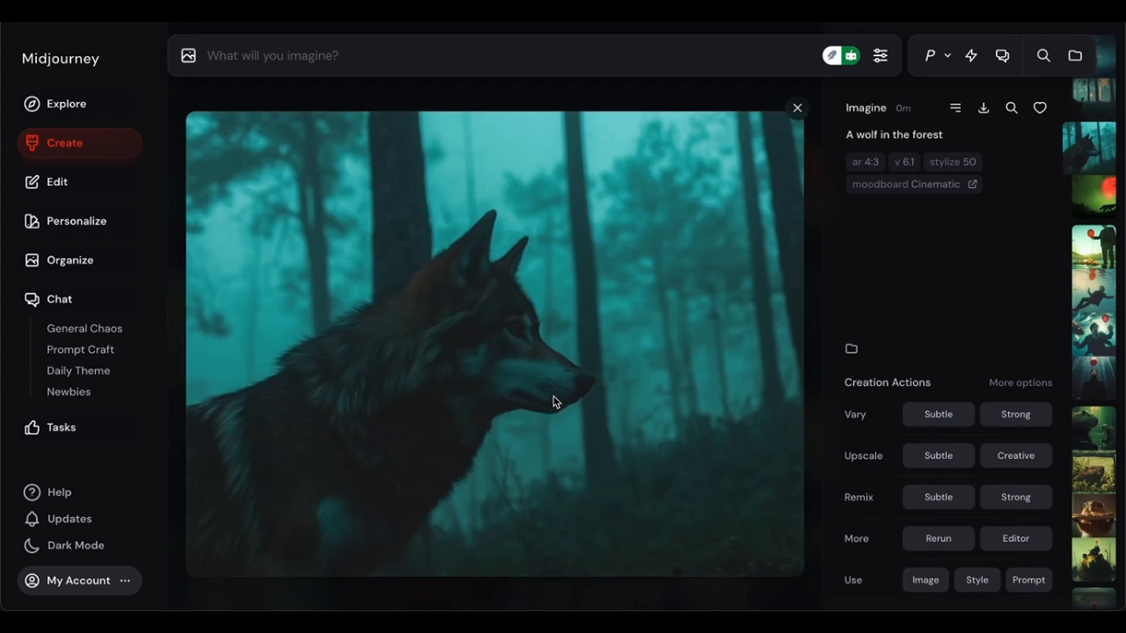
key(Right)
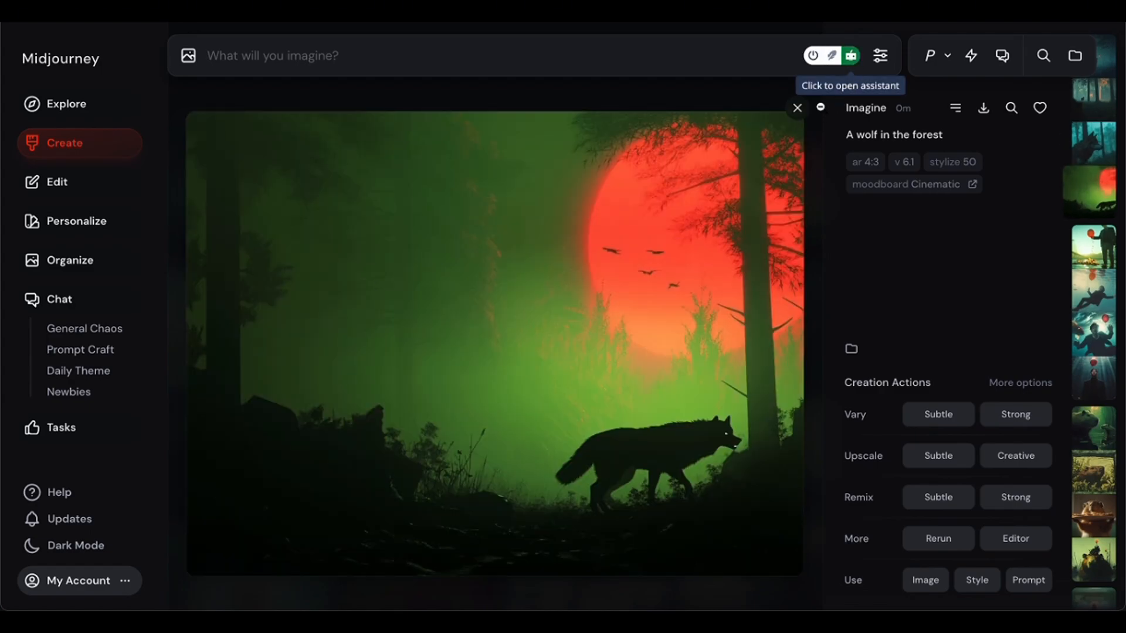
click(795, 110)
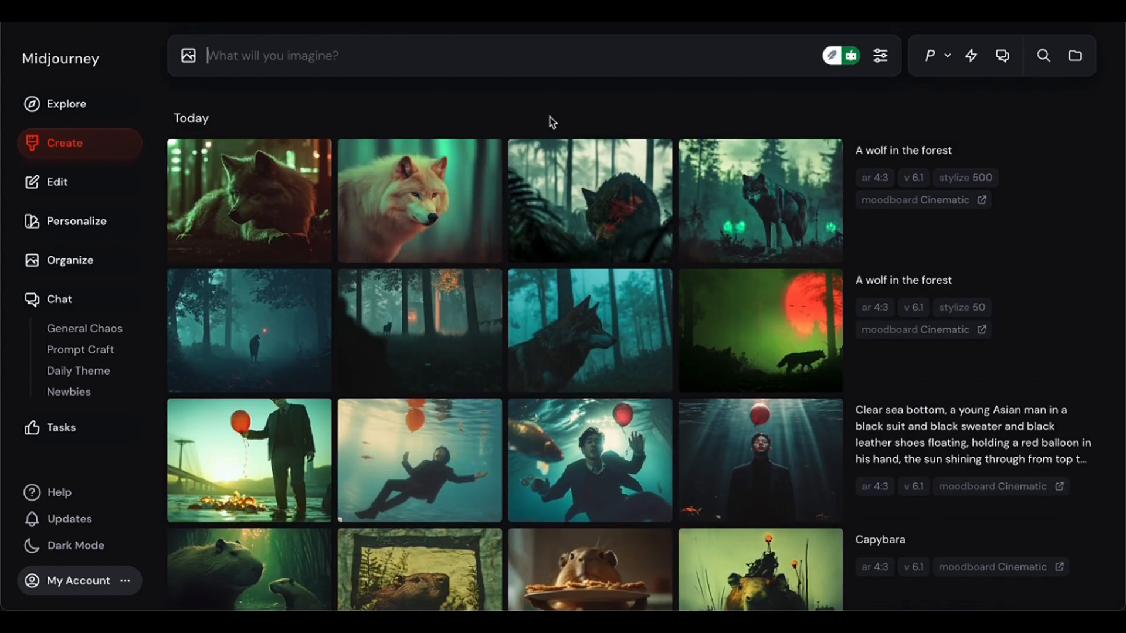
Examine the four "A wolf in the forest" images made at stylize 500 at full size, one after another.
click(276, 194)
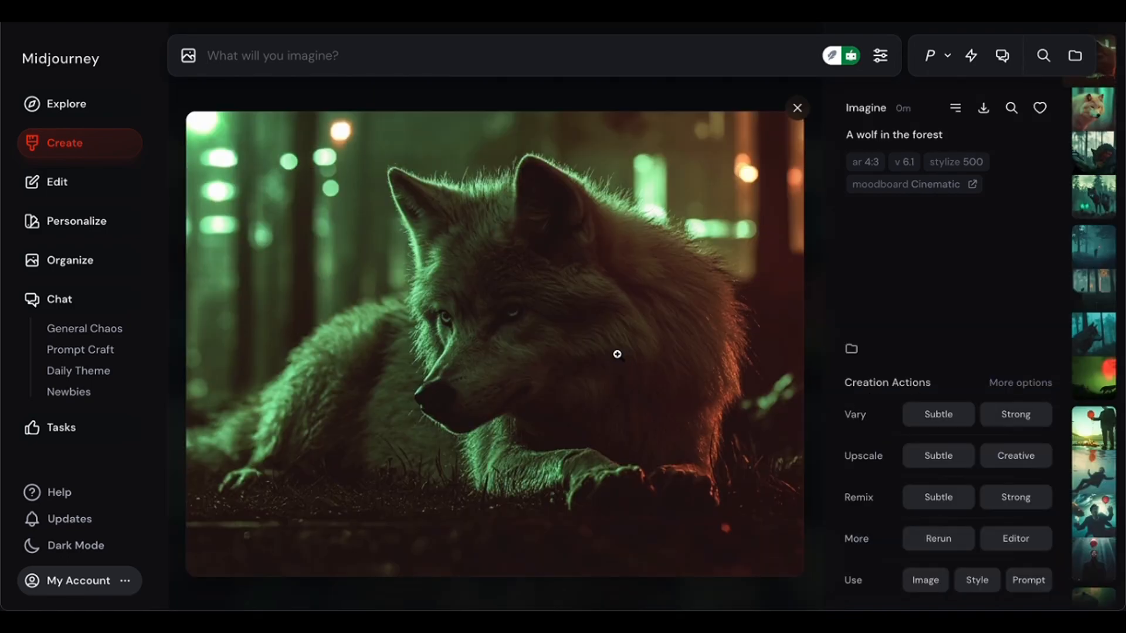
click(616, 352)
click(1105, 57)
key(Right)
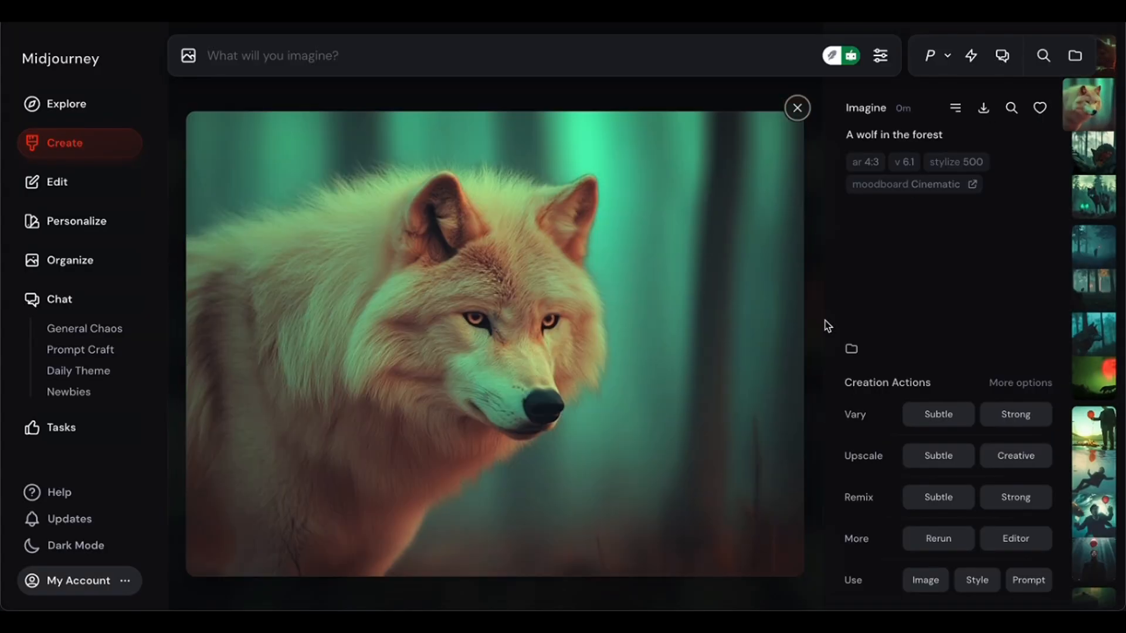
click(702, 292)
click(1099, 52)
key(Right)
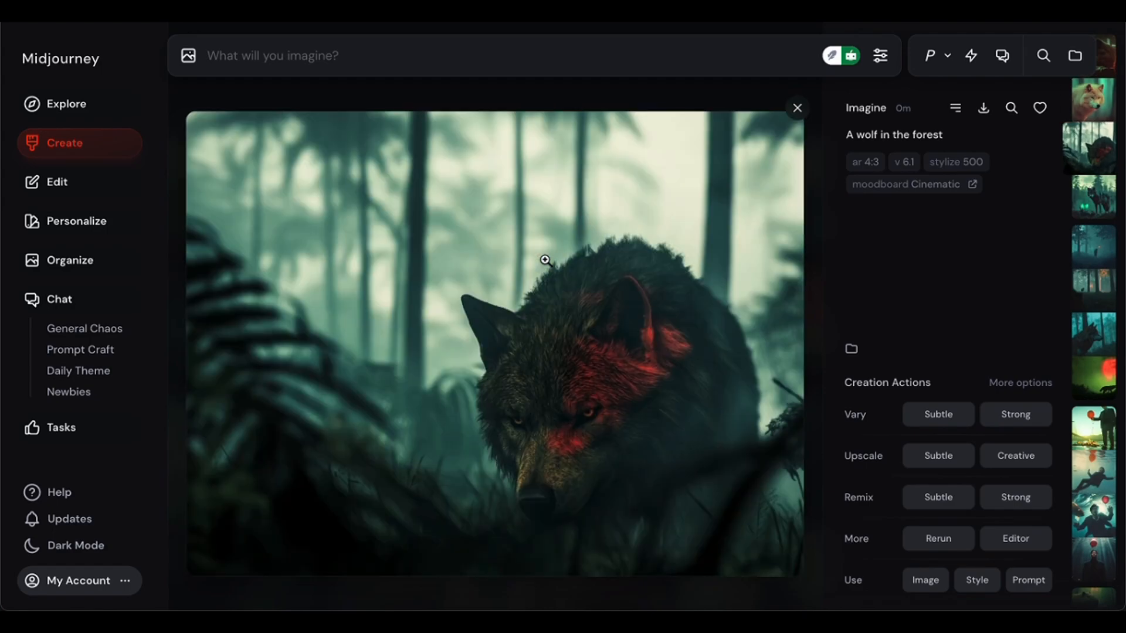
click(549, 261)
click(1098, 51)
key(Right)
click(478, 372)
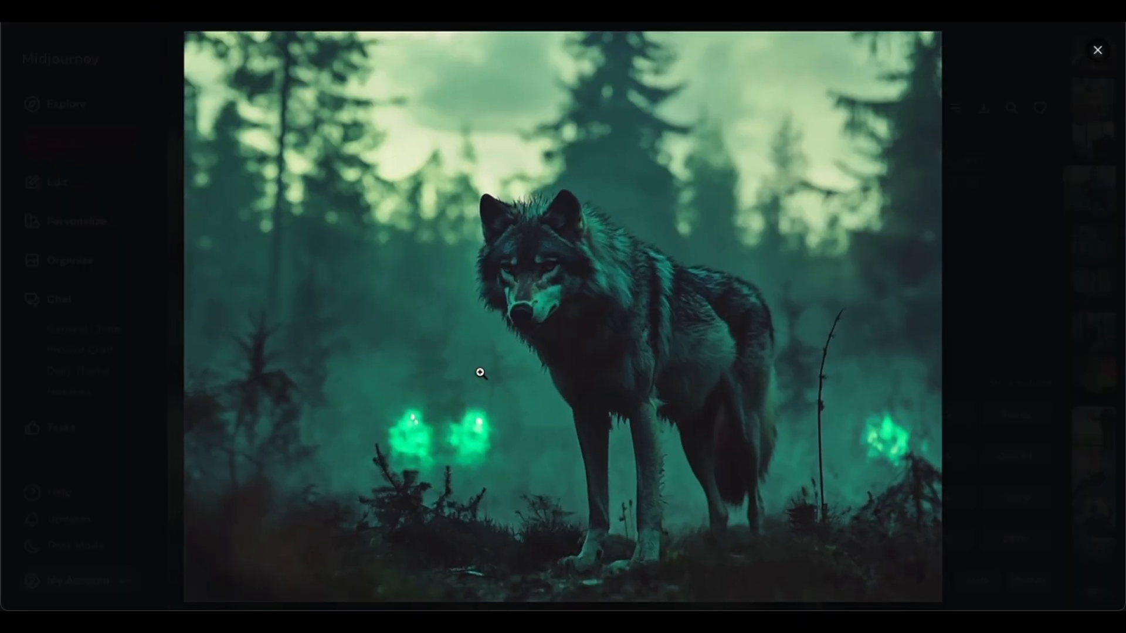
click(1097, 51)
click(797, 110)
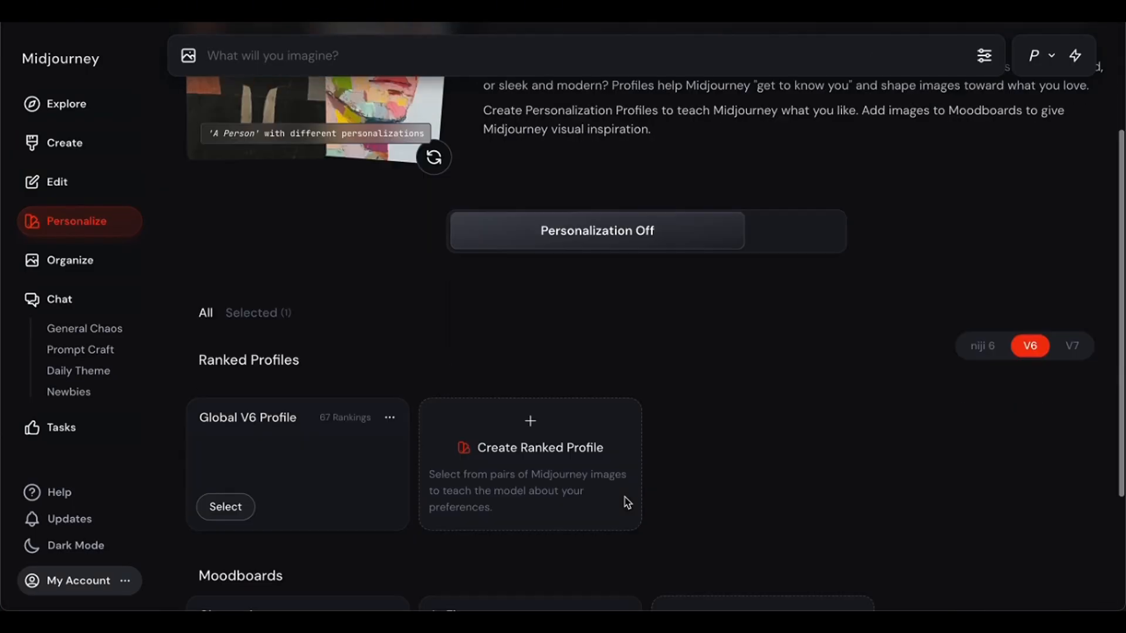
Open the Cinematic moodboard's options on the Personalize page and view its creations.
scroll(397, 399, down, 3)
click(390, 433)
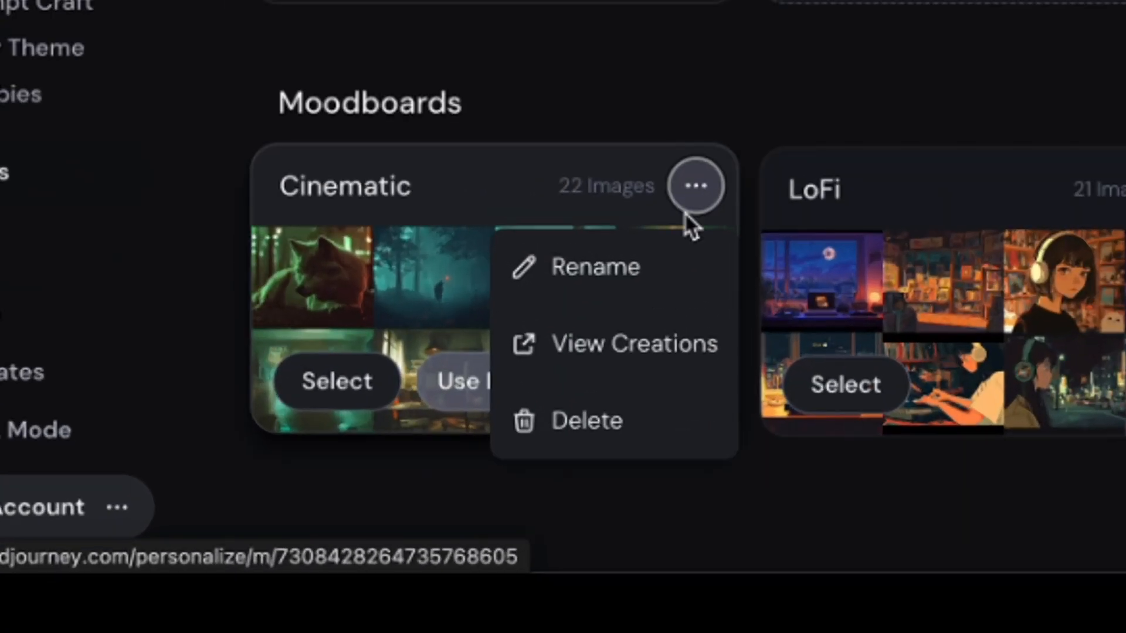
click(666, 368)
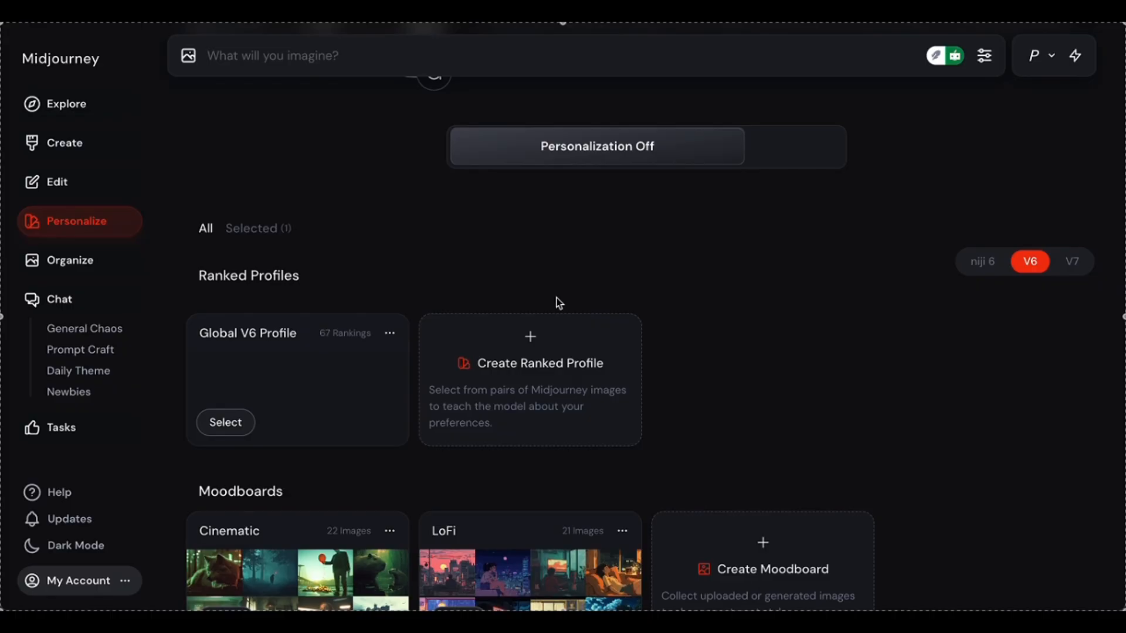
Create a new V6 ranked profile and choose the preferred image in successive pairs until the 40 rankings needed to unlock it are complete.
click(533, 351)
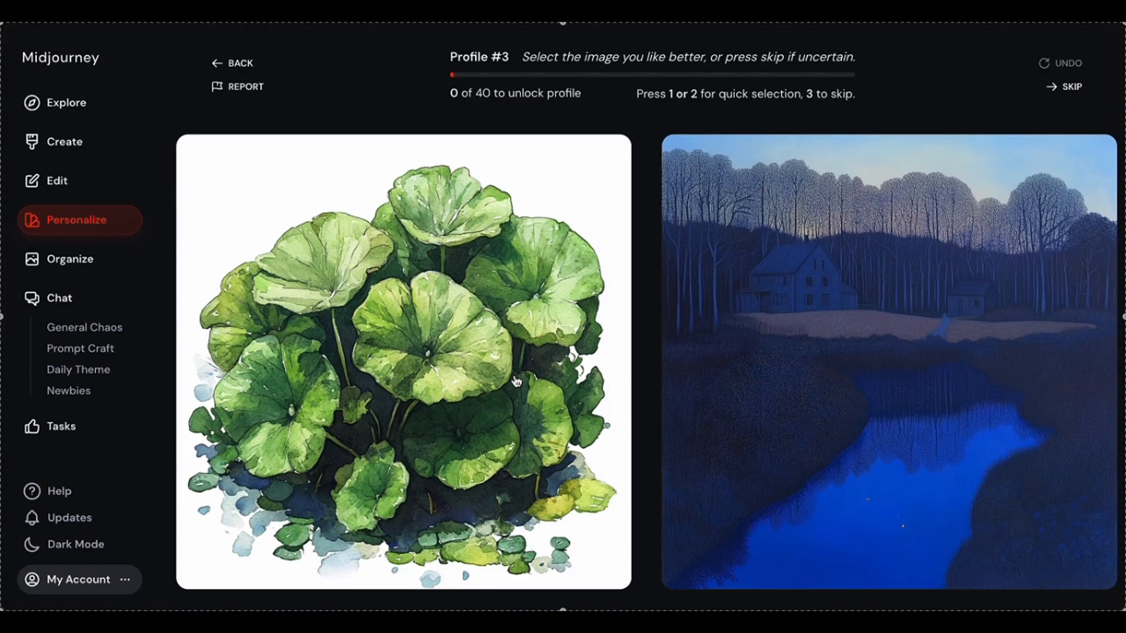
key(1)
key(1)
key(1)
key(1)
key(1)
key(1)
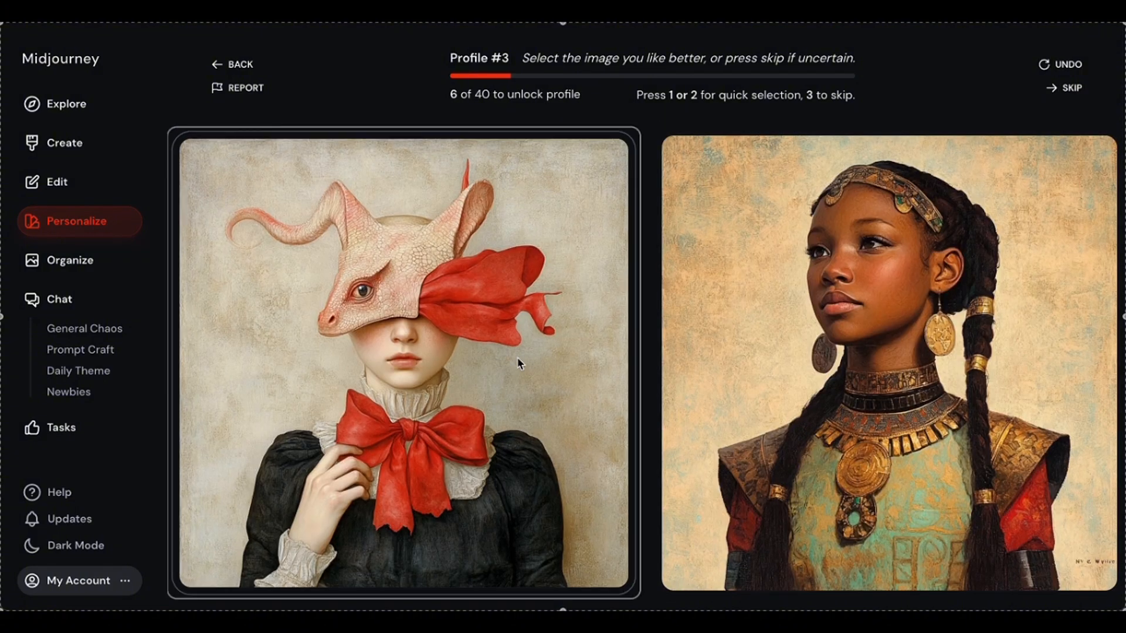
key(1)
key(1)
key(1)
key(1)
key(1)
key(1)
key(1)
key(1)
key(1)
key(1)
key(1)
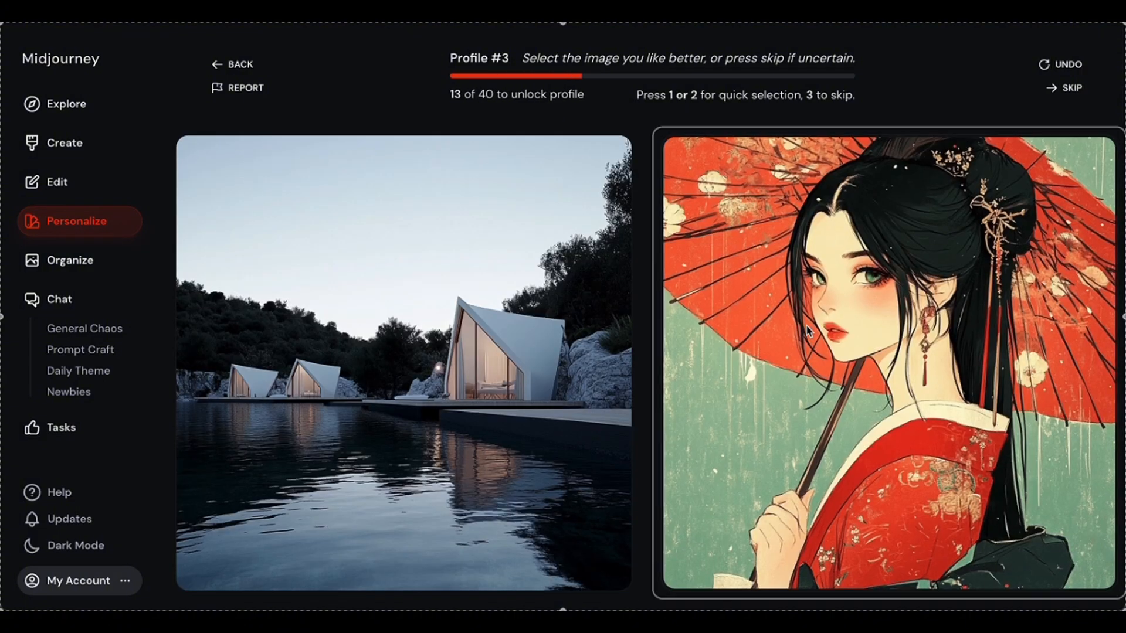
key(1)
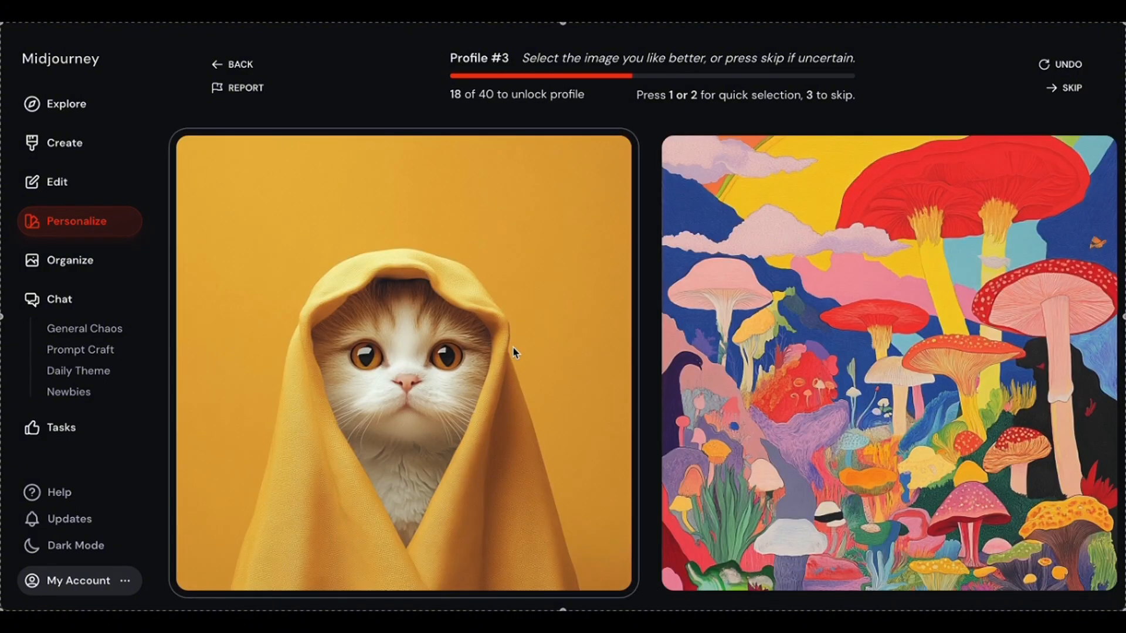
key(1)
key(1)
key(1)
key(1)
key(1)
key(1)
key(1)
key(1)
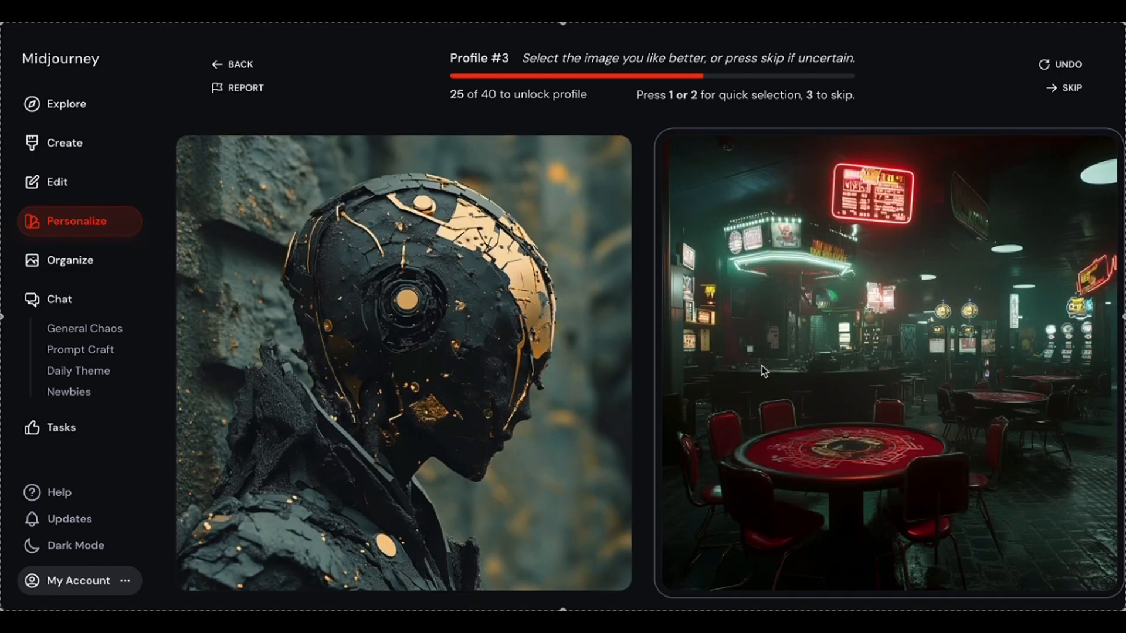
key(1)
key(1)
key(1)
key(1)
key(1)
key(1)
key(1)
key(1)
key(1)
key(1)
key(1)
key(1)
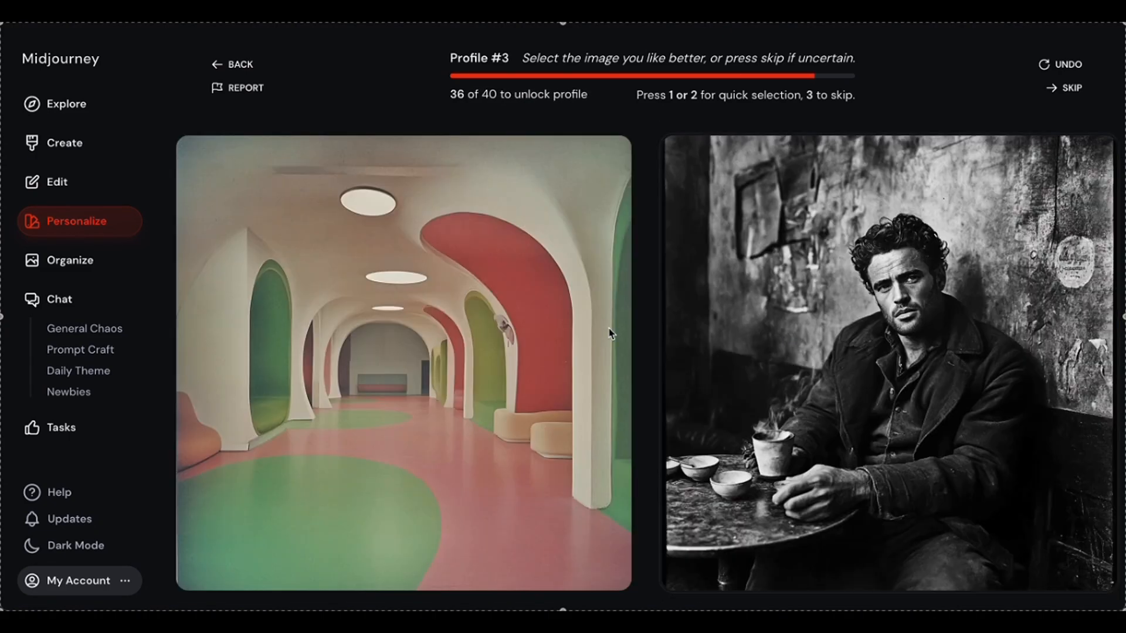
key(1)
key(1)
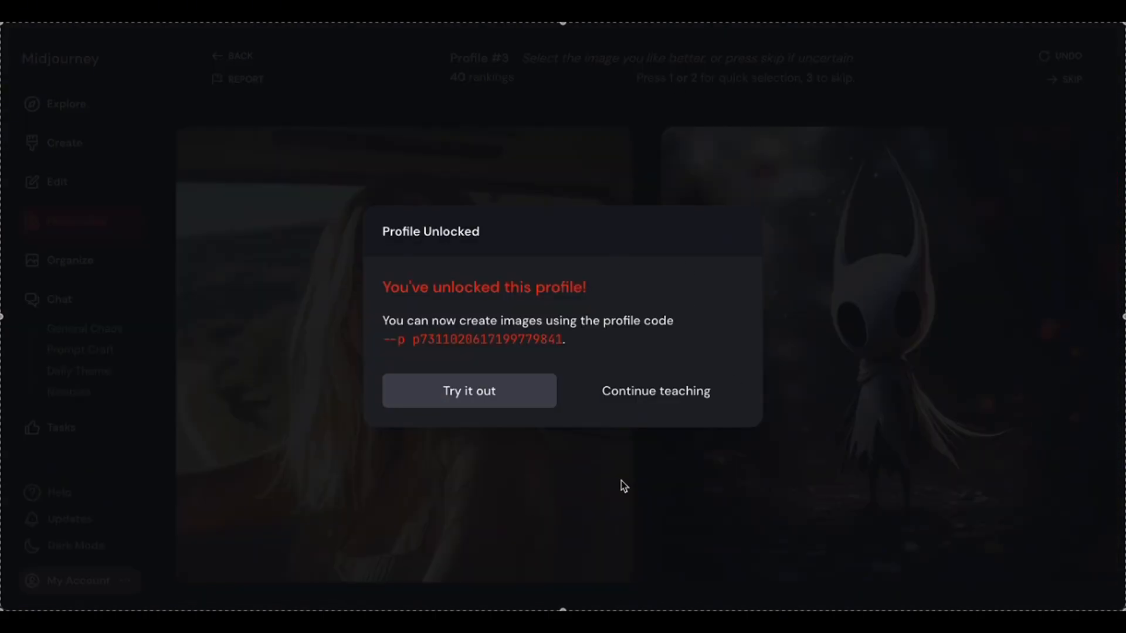
Continue teaching the unlocked profile by choosing the preferred image in further pairs.
click(654, 401)
click(545, 410)
click(779, 339)
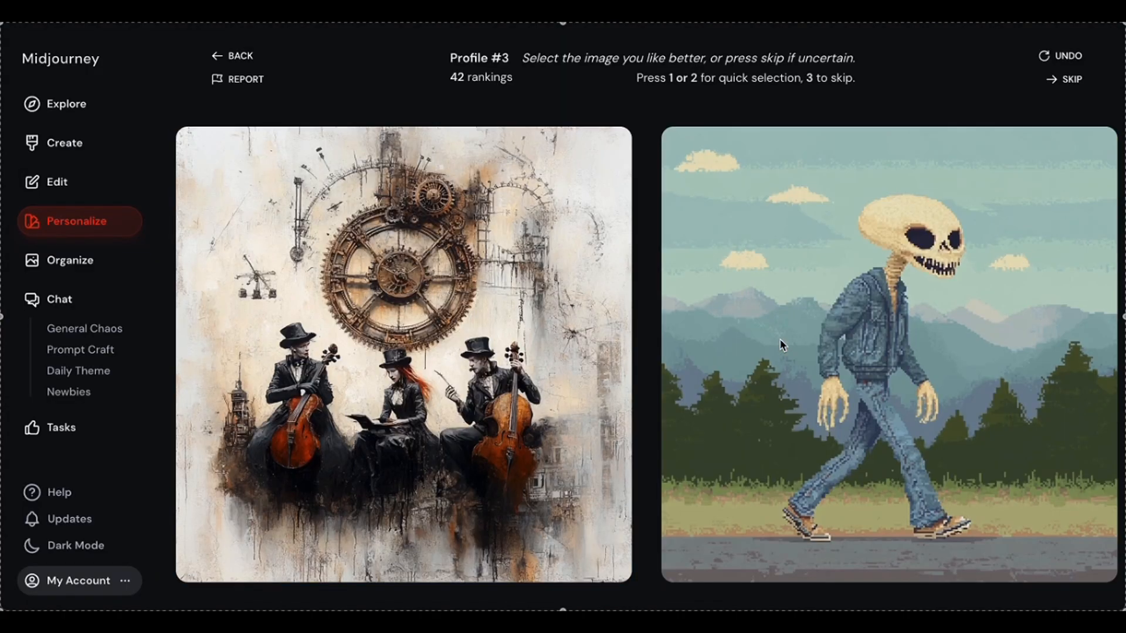
click(780, 339)
click(971, 296)
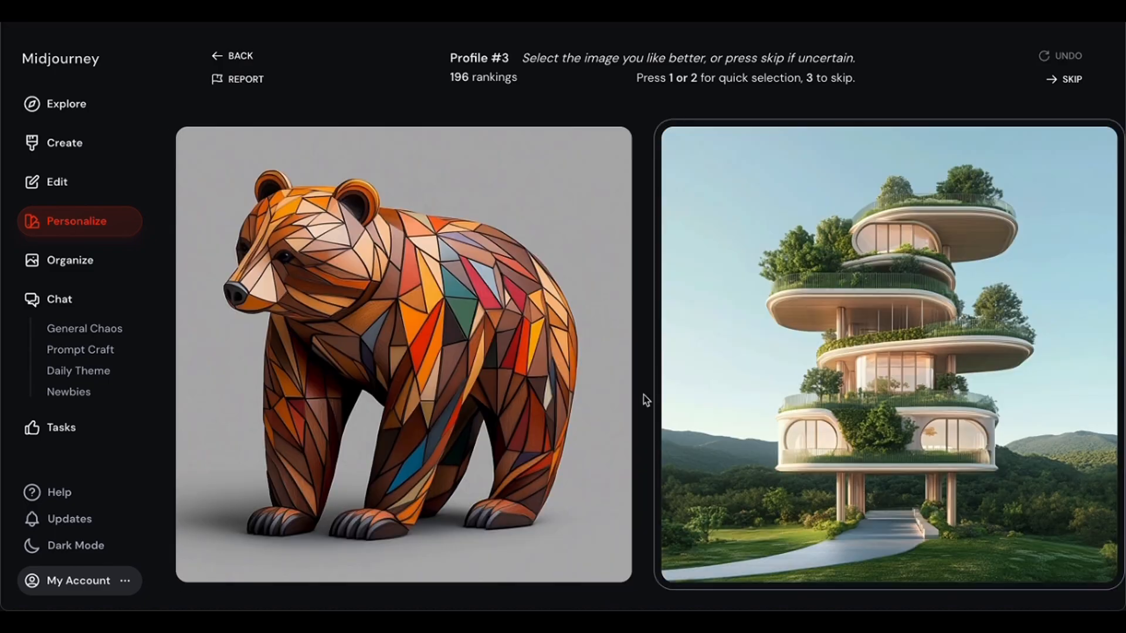
Return to the Personalize page and submit the prompt "Image of a record store in the sunset" with the new ranked profile's code.
click(231, 56)
scroll(568, 533, down, 3)
click(219, 59)
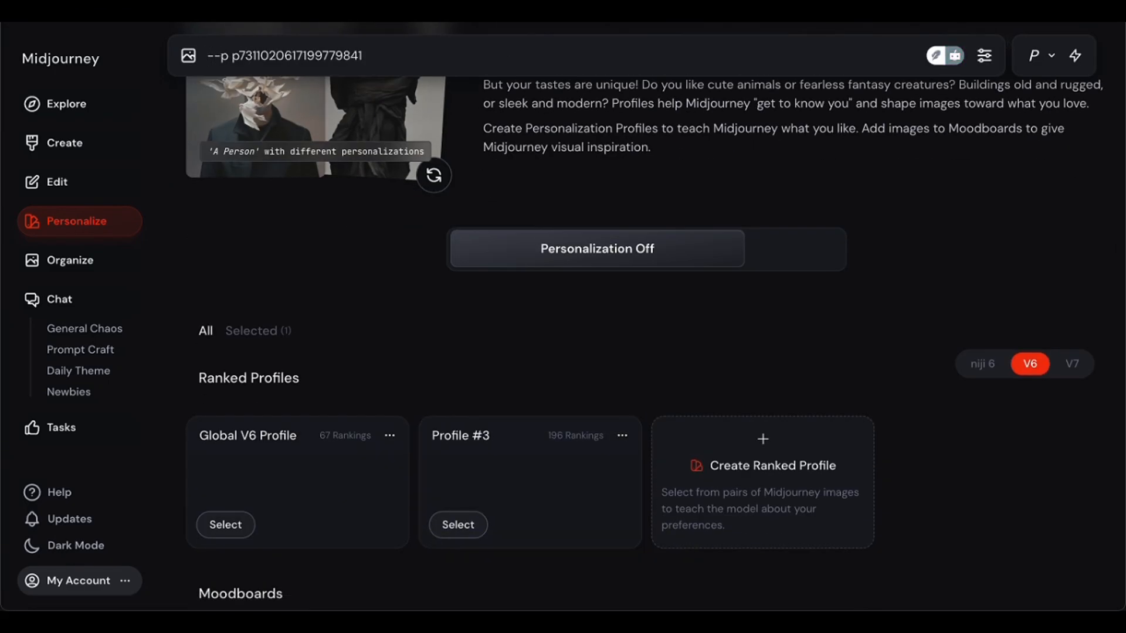
text(Image of a record )
text(store in the sunset)
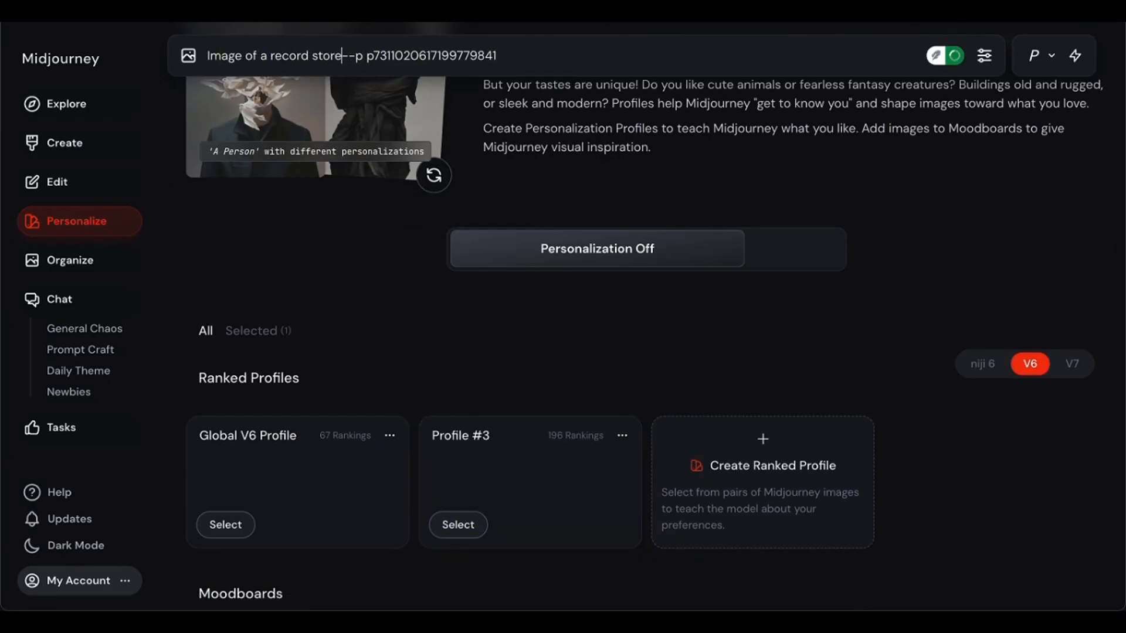
key(Return)
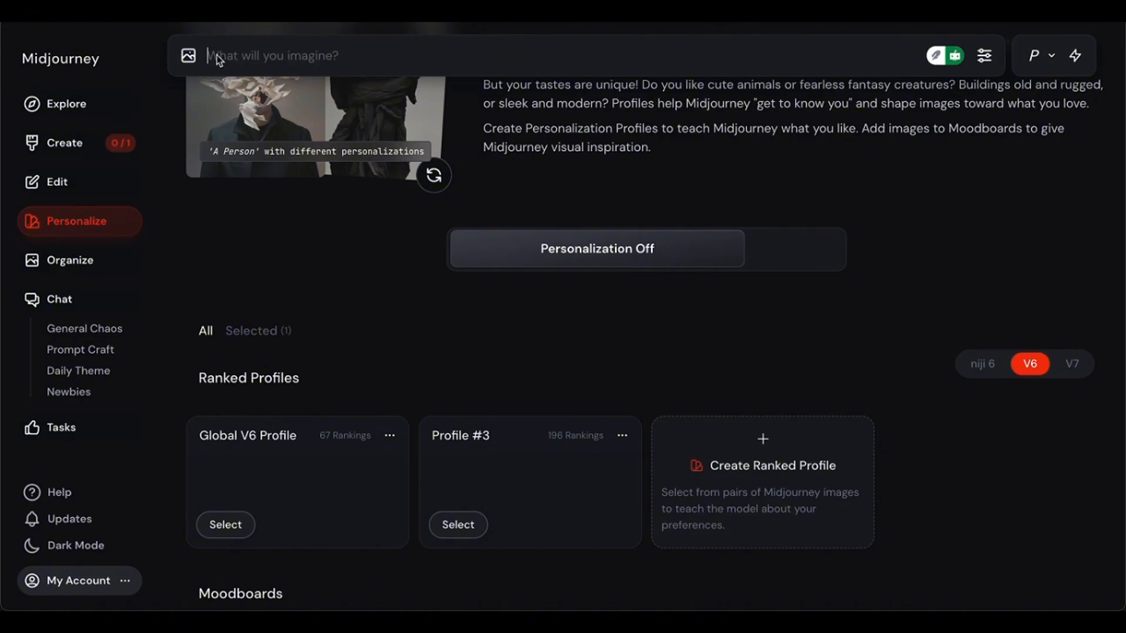
Examine the four "Image of a record store in the sunset" images on the Create page at full size, one after another.
click(64, 142)
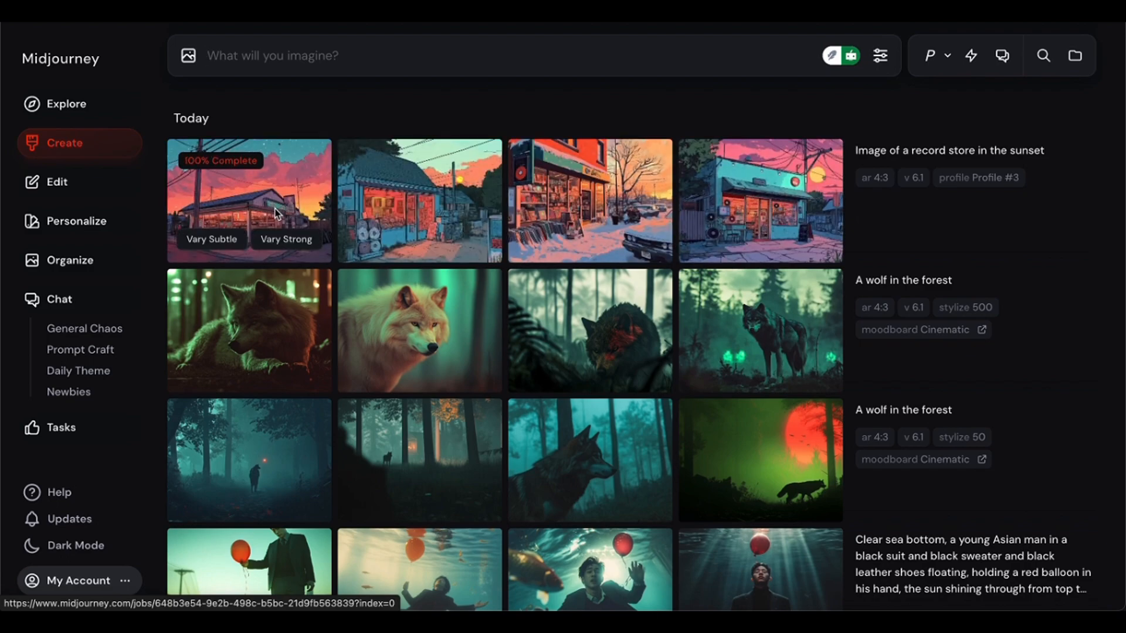
click(272, 206)
click(433, 384)
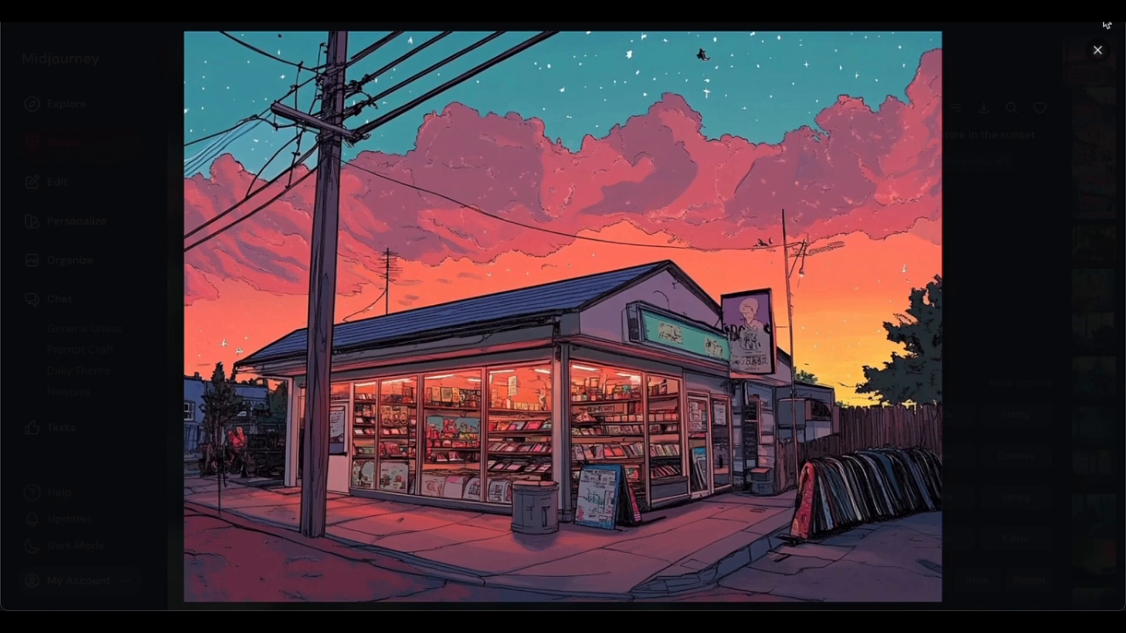
click(1097, 50)
key(Right)
click(575, 301)
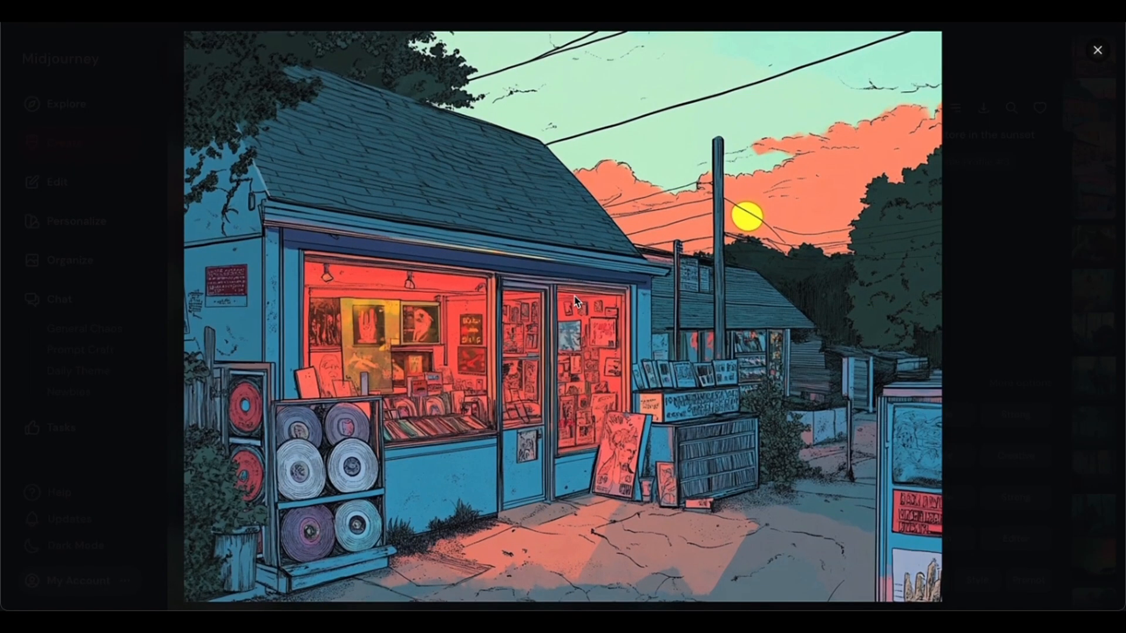
click(1097, 52)
key(Right)
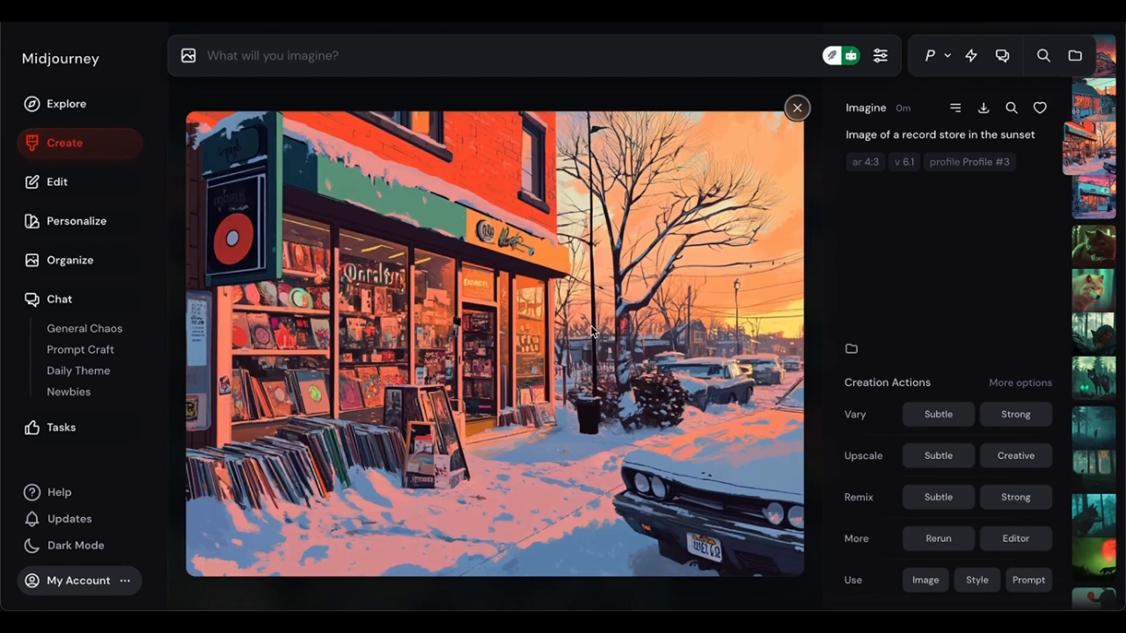
click(592, 329)
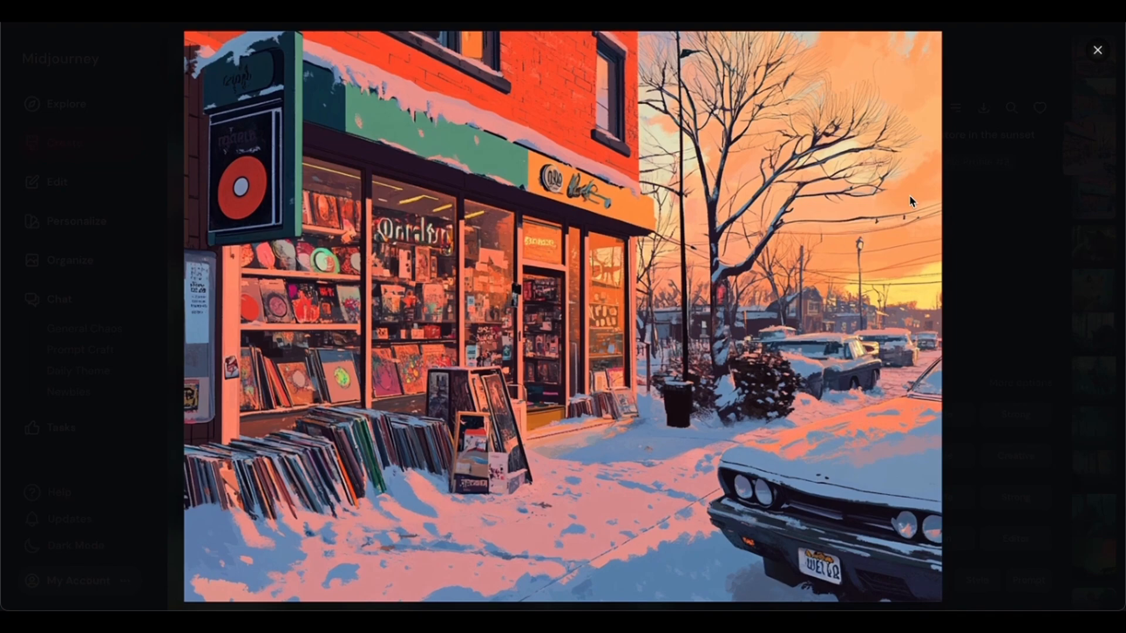
click(1098, 56)
key(Right)
click(775, 285)
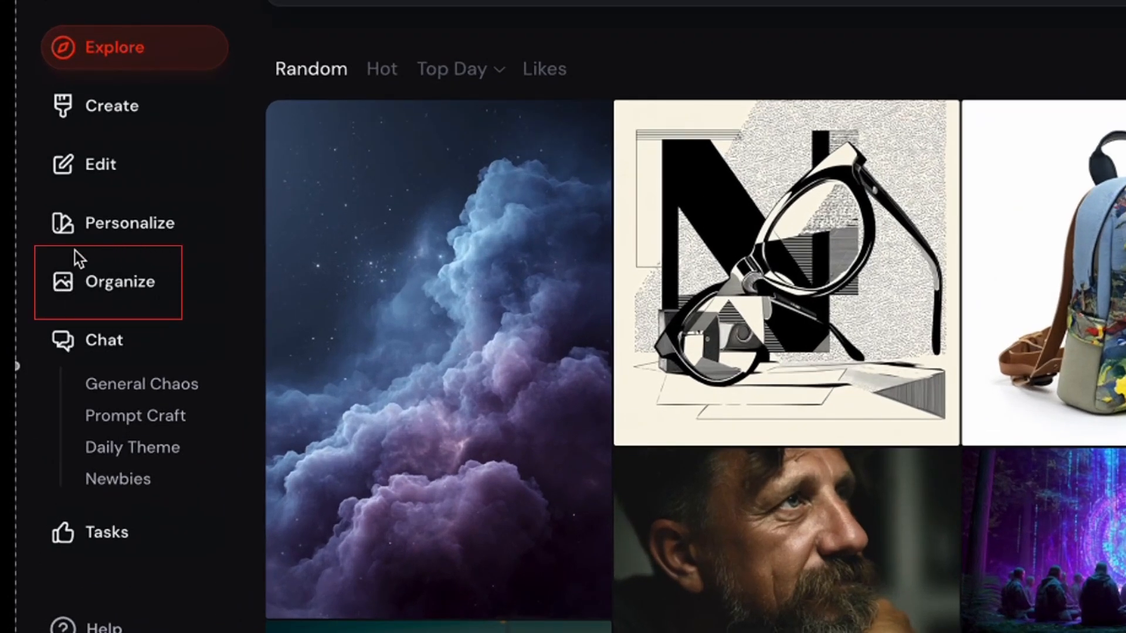
On the Organize page, try the Medium image size, set it to Large and browse the gallery.
click(139, 288)
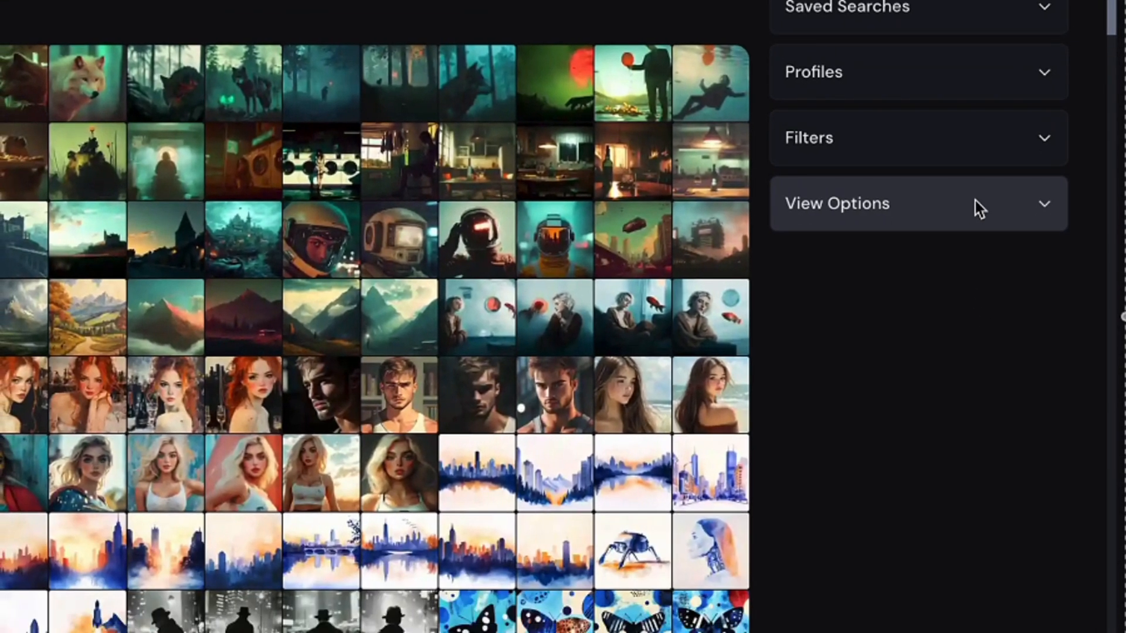
click(960, 336)
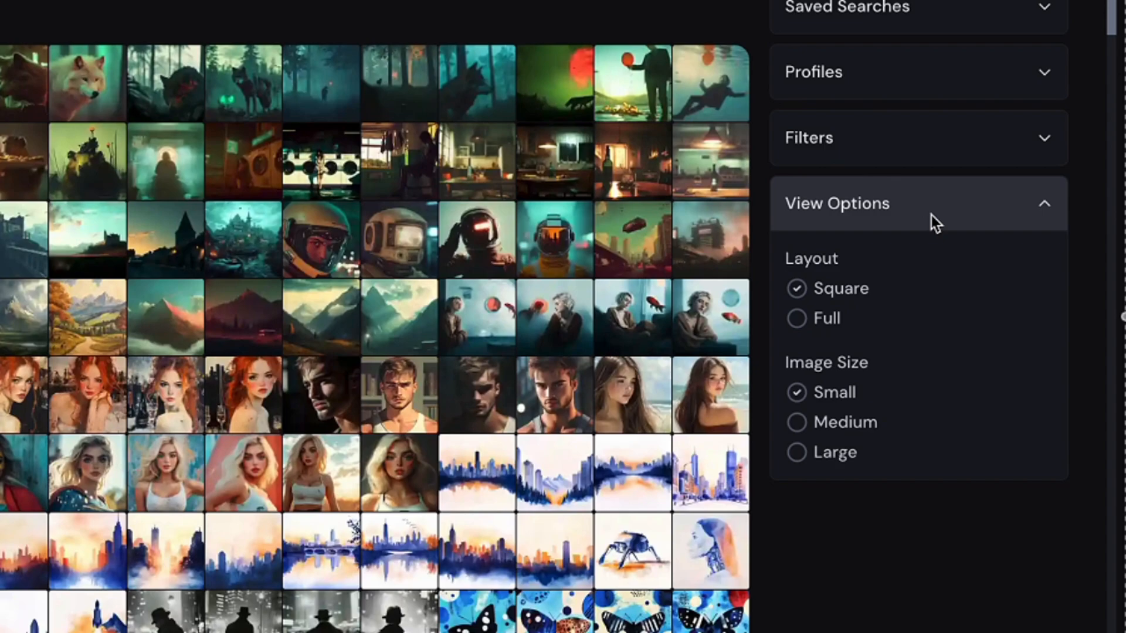
click(835, 421)
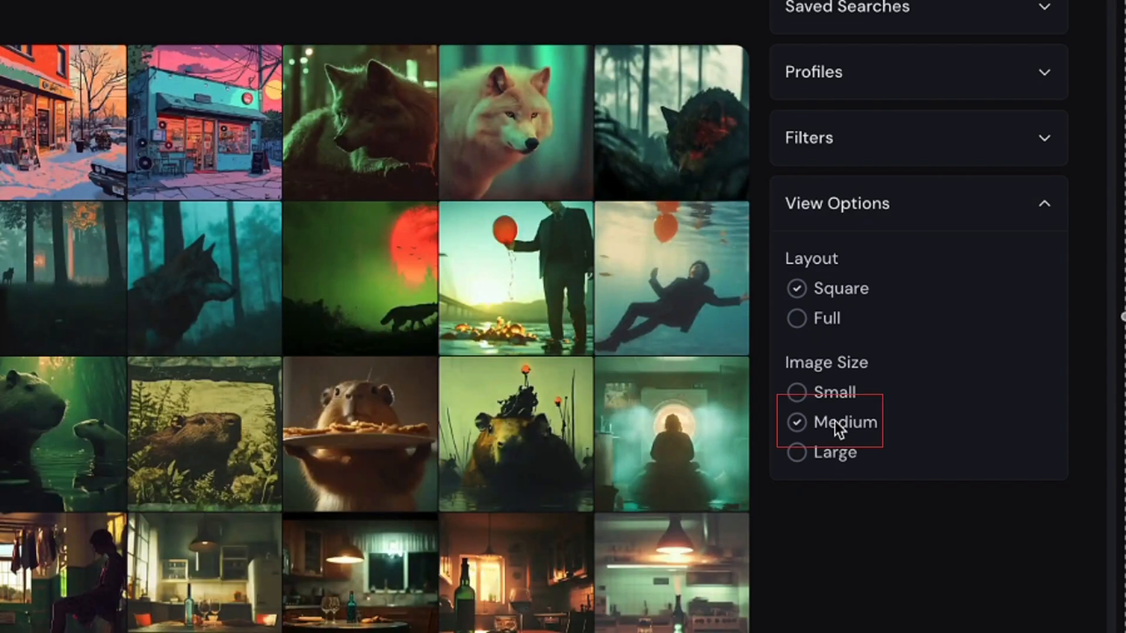
click(834, 460)
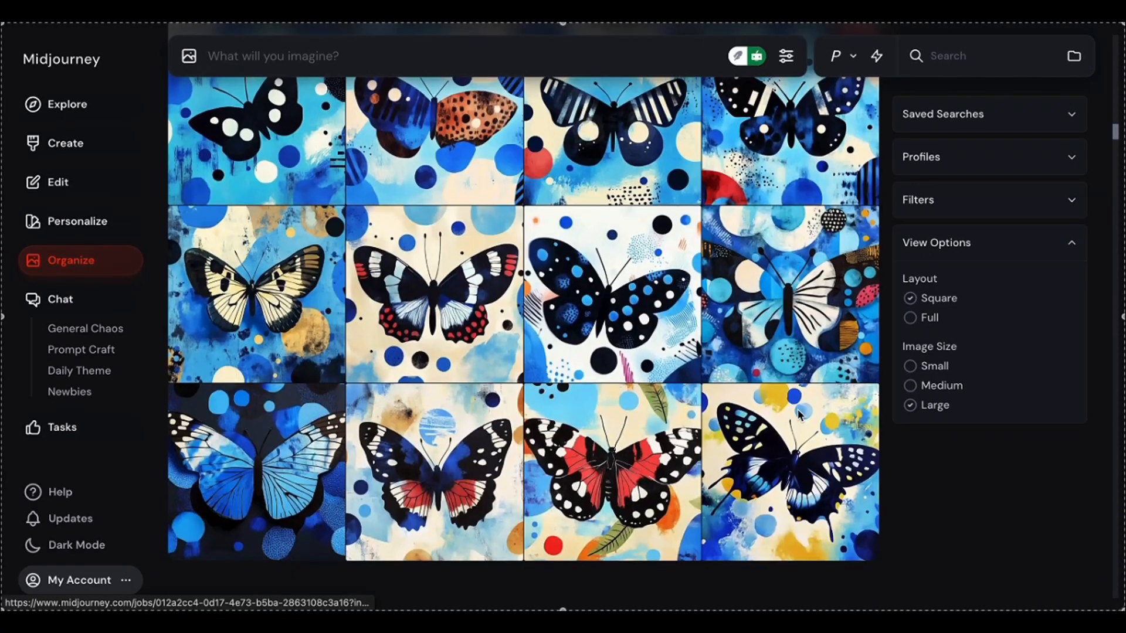
scroll(799, 415, down, 10)
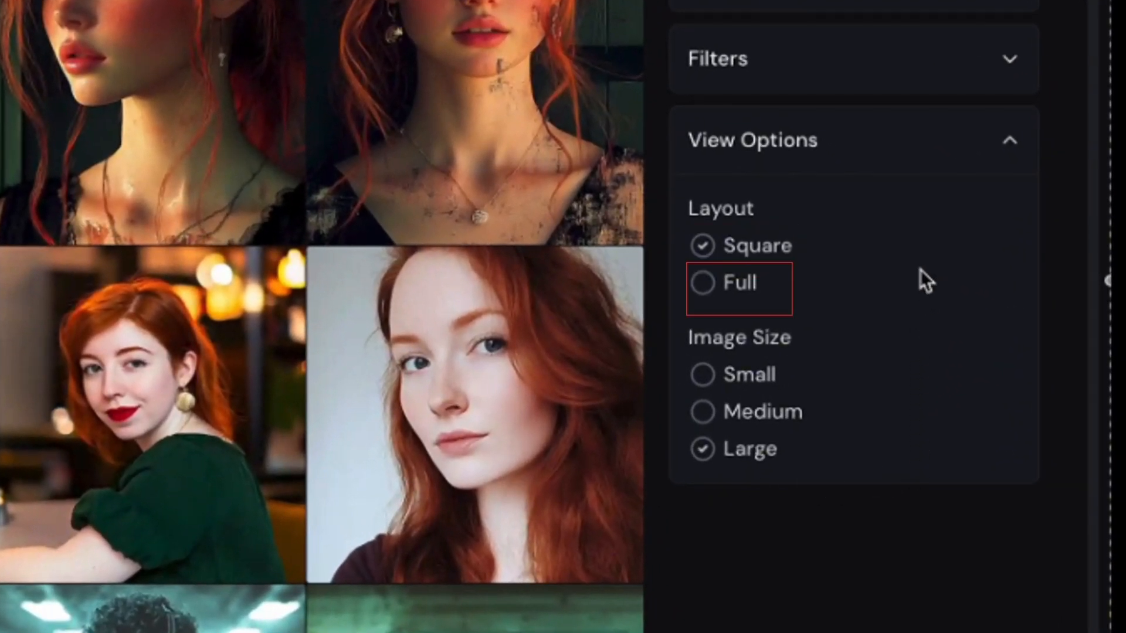
Set the gallery layout to Full and browse the images in their original aspect ratios.
click(702, 282)
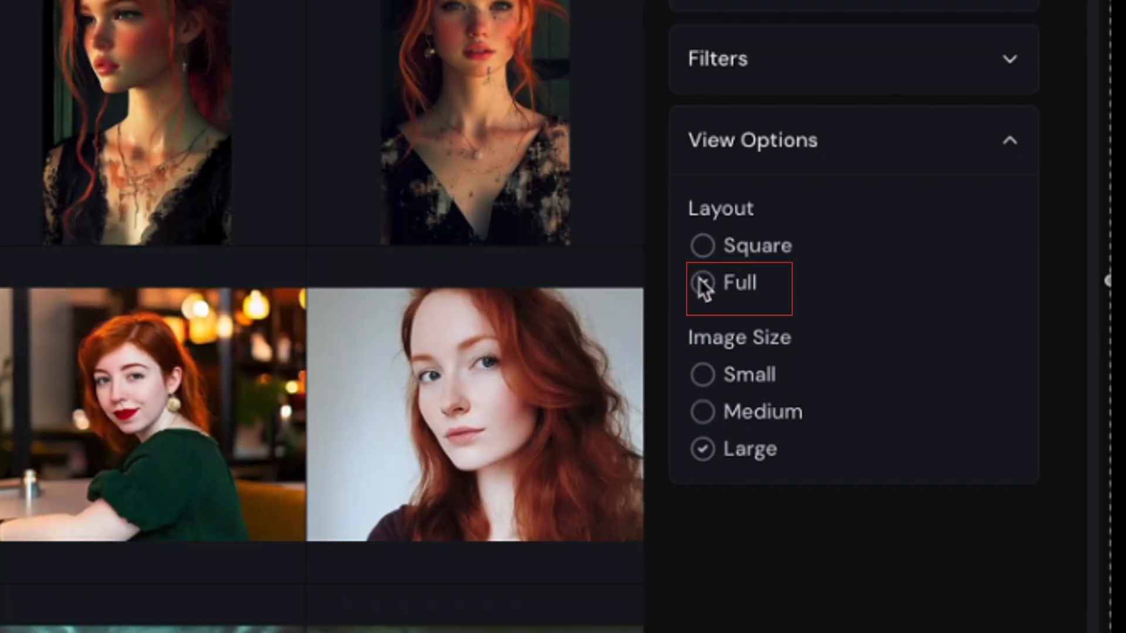
scroll(300, 298, down, 10)
scroll(301, 299, down, 10)
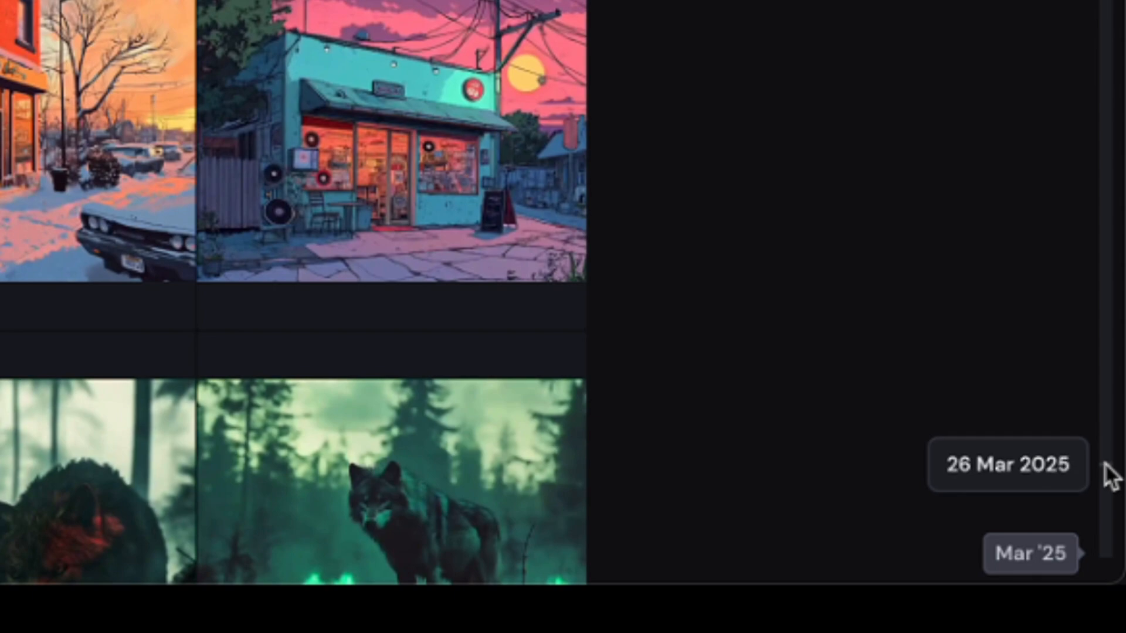
Jump to the images from 26 Mar 2025 on the gallery timeline and browse the creations around that date.
click(1104, 454)
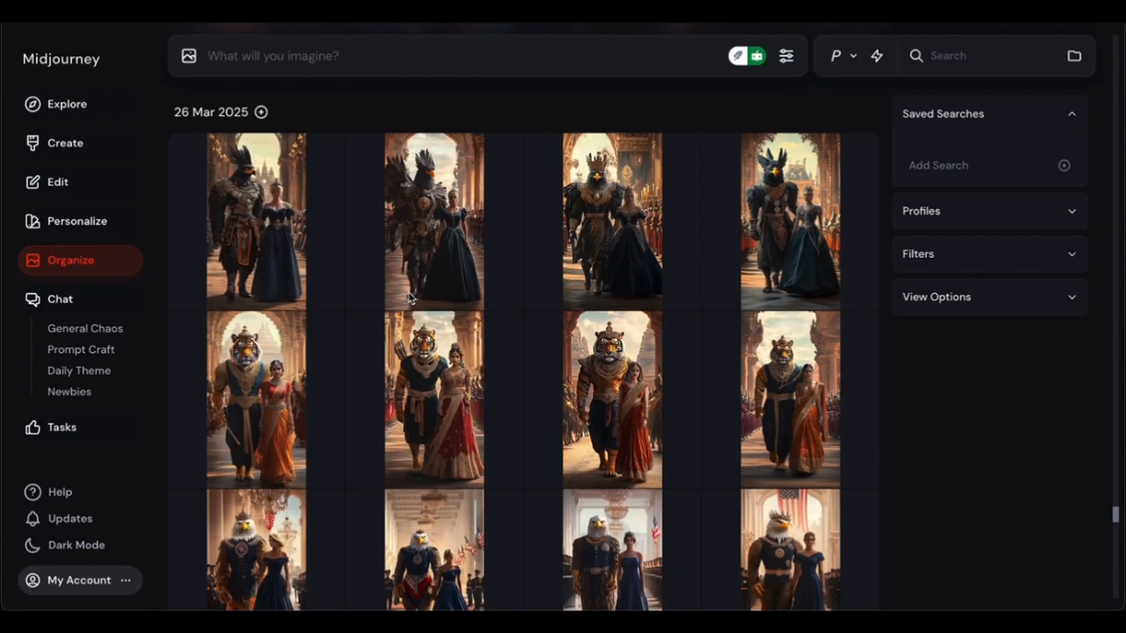
scroll(444, 290, down, 7)
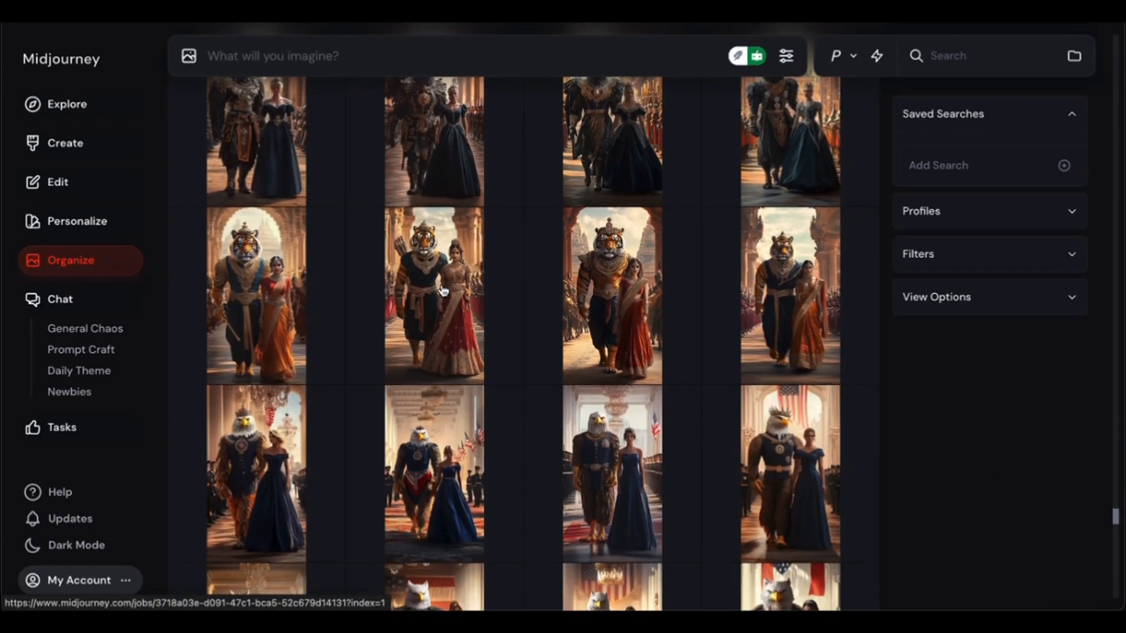
scroll(444, 290, down, 8)
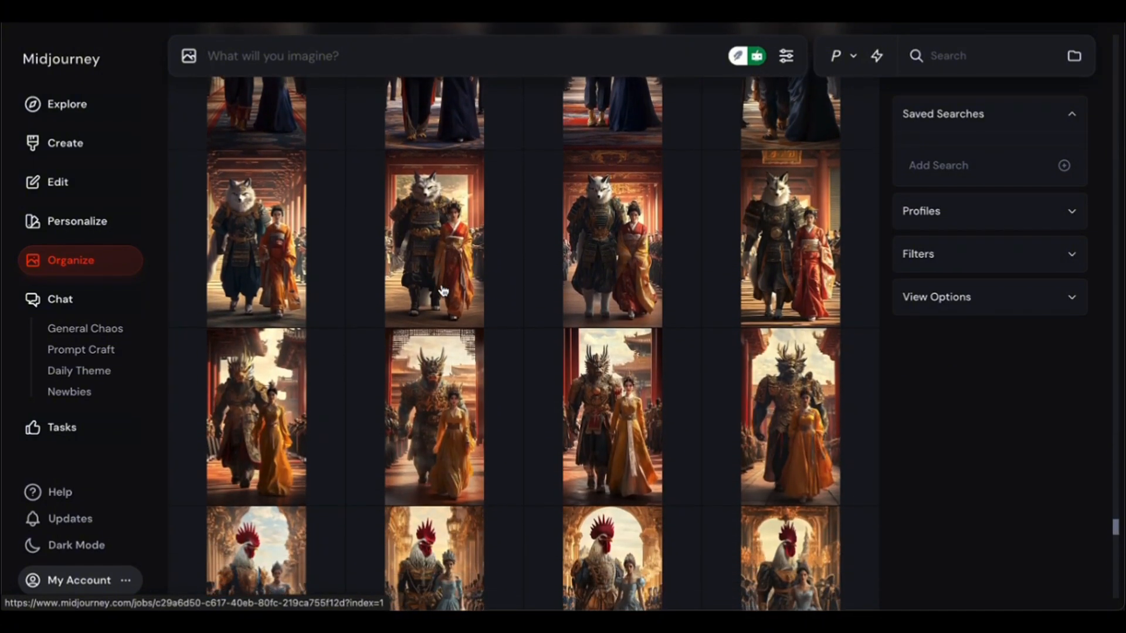
scroll(444, 289, down, 14)
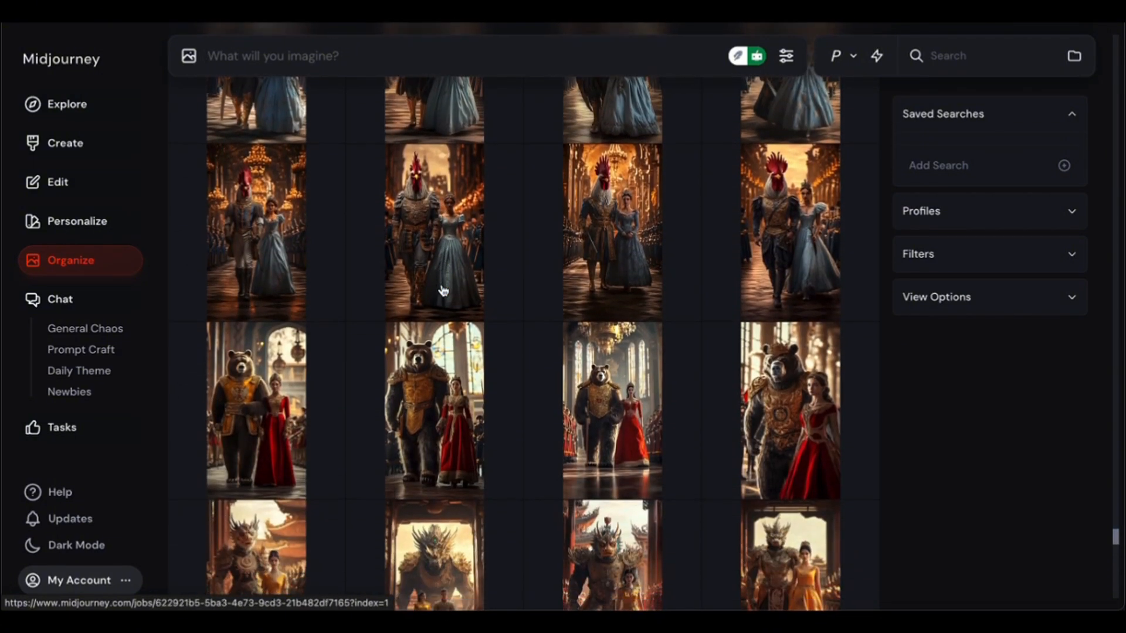
scroll(444, 290, down, 5)
click(1114, 369)
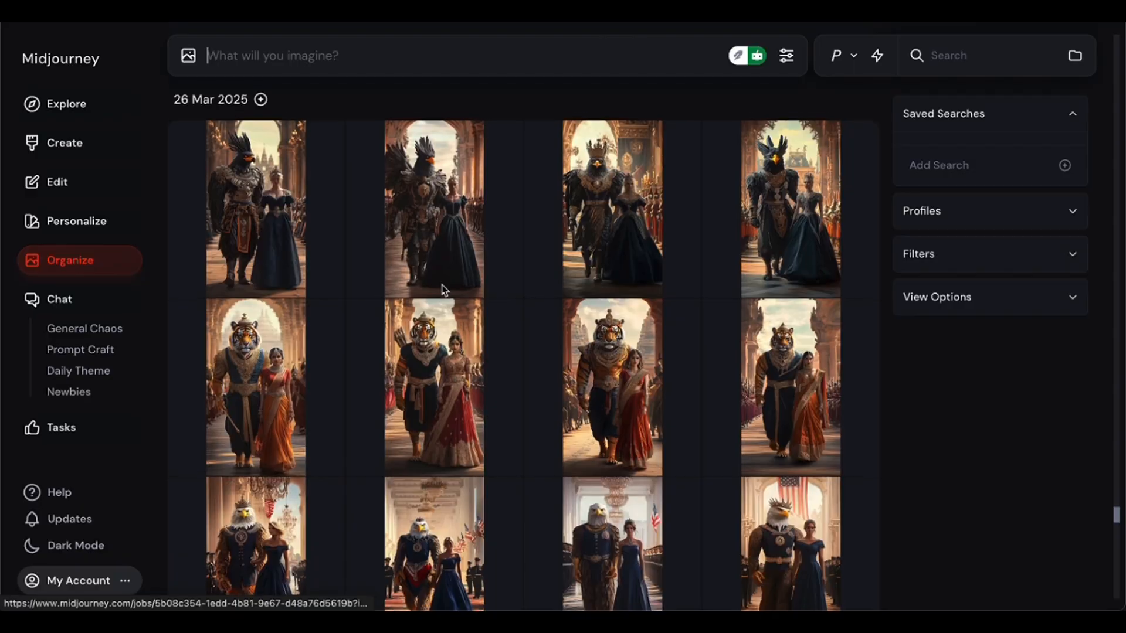
scroll(444, 289, down, 15)
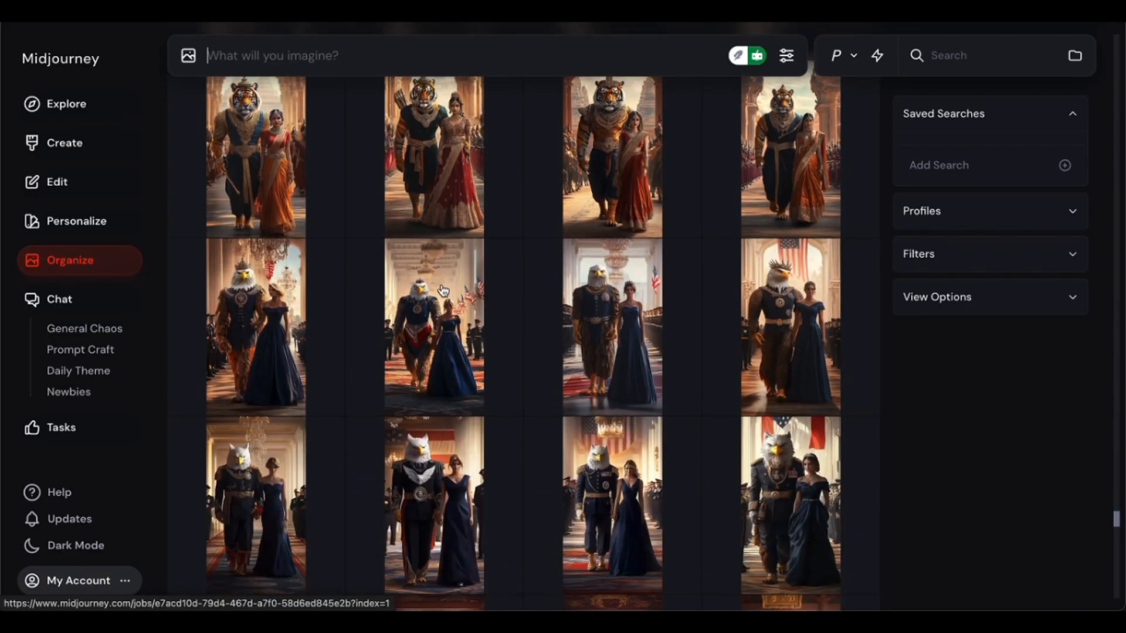
scroll(444, 289, down, 15)
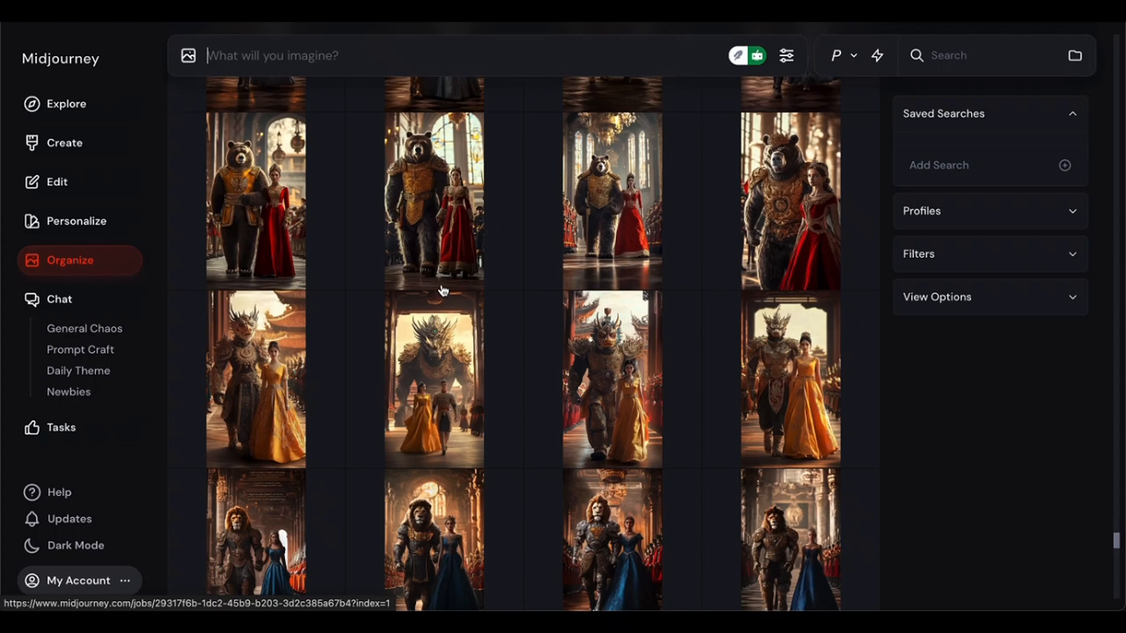
scroll(444, 289, down, 6)
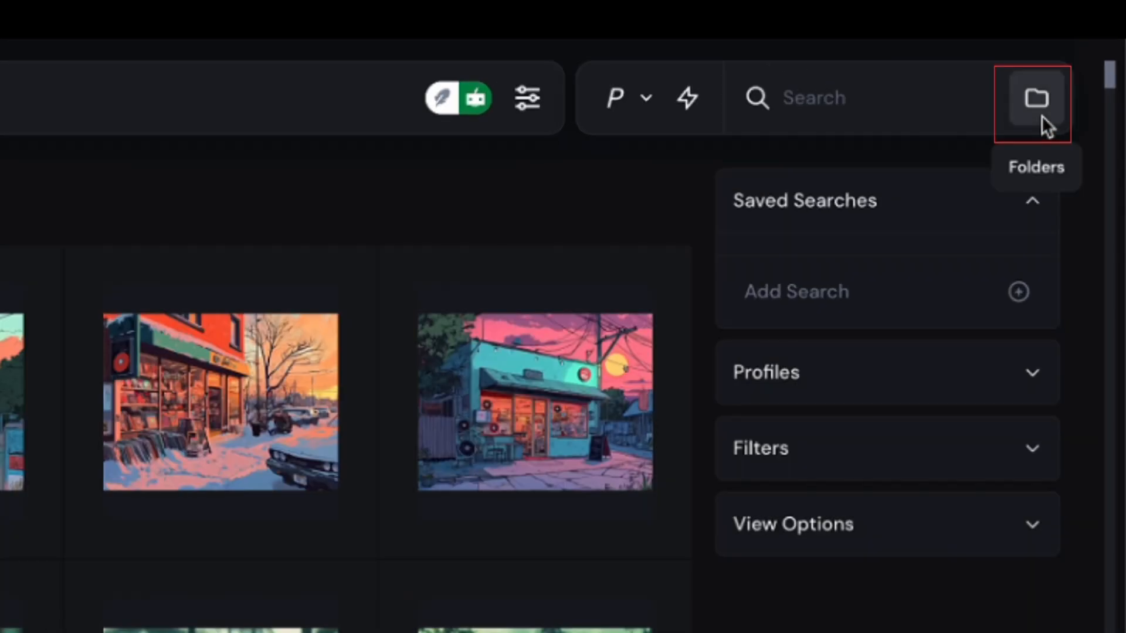
Create a new folder named Magnum Opus for organizing the images.
click(1041, 107)
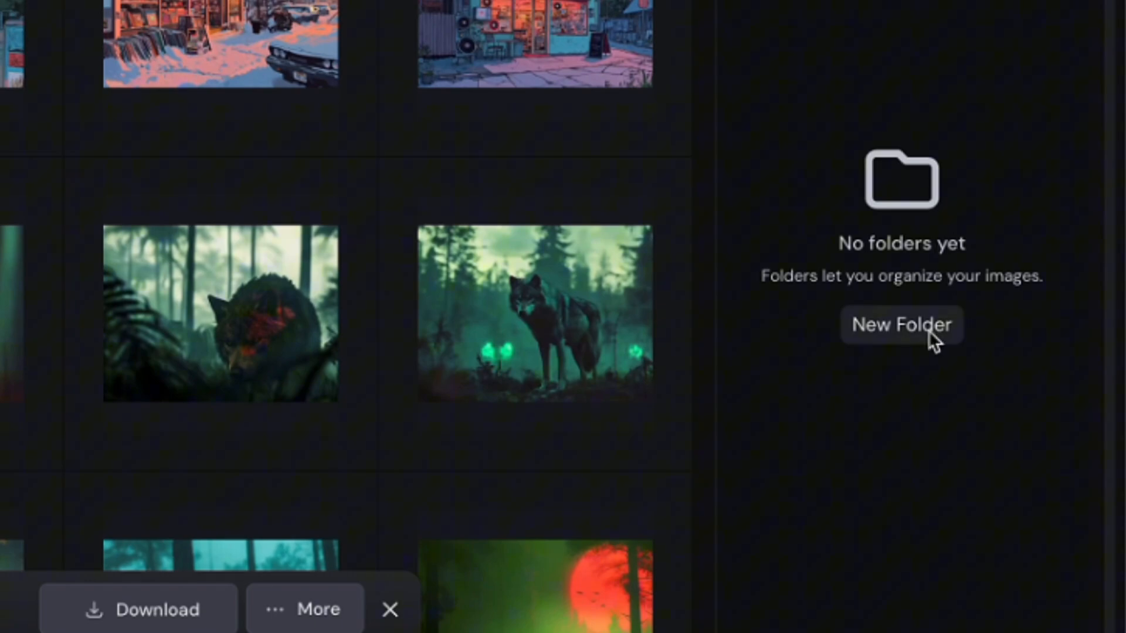
click(928, 332)
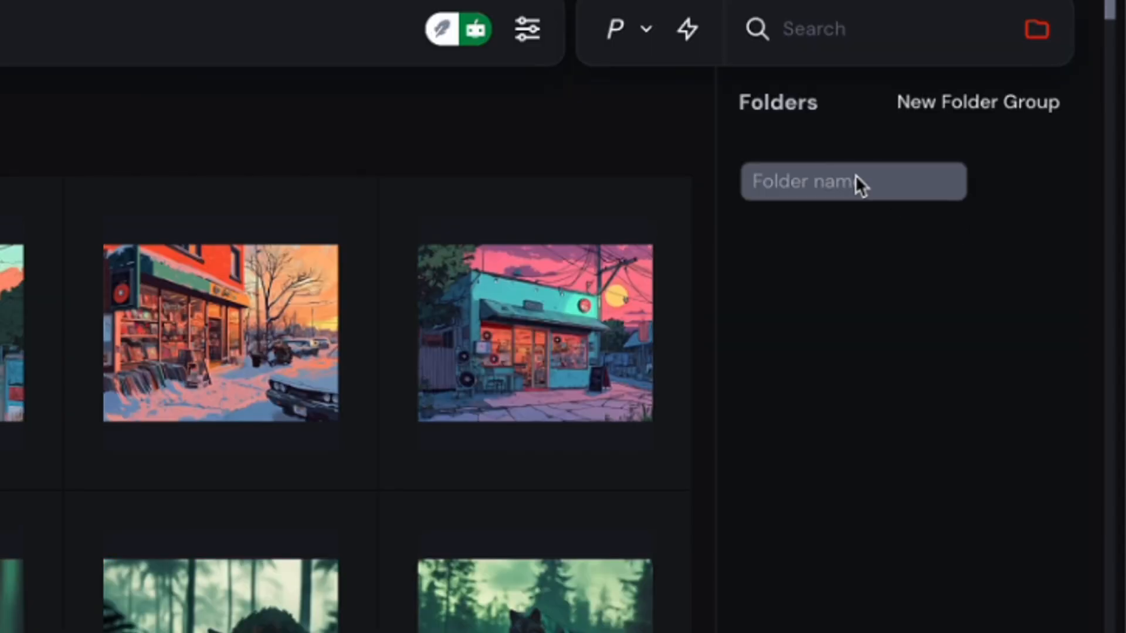
text(Magnum Opus)
key(Return)
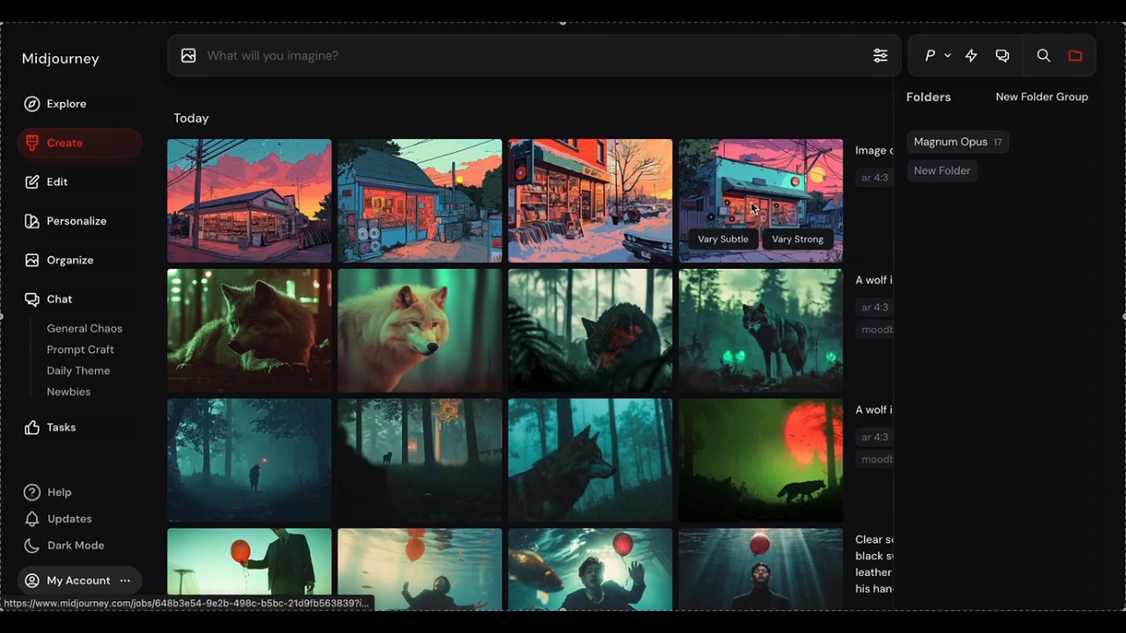
On the Create page, add the teal-fronted record store image to the Magnum Opus folder.
drag(753, 208, 959, 134)
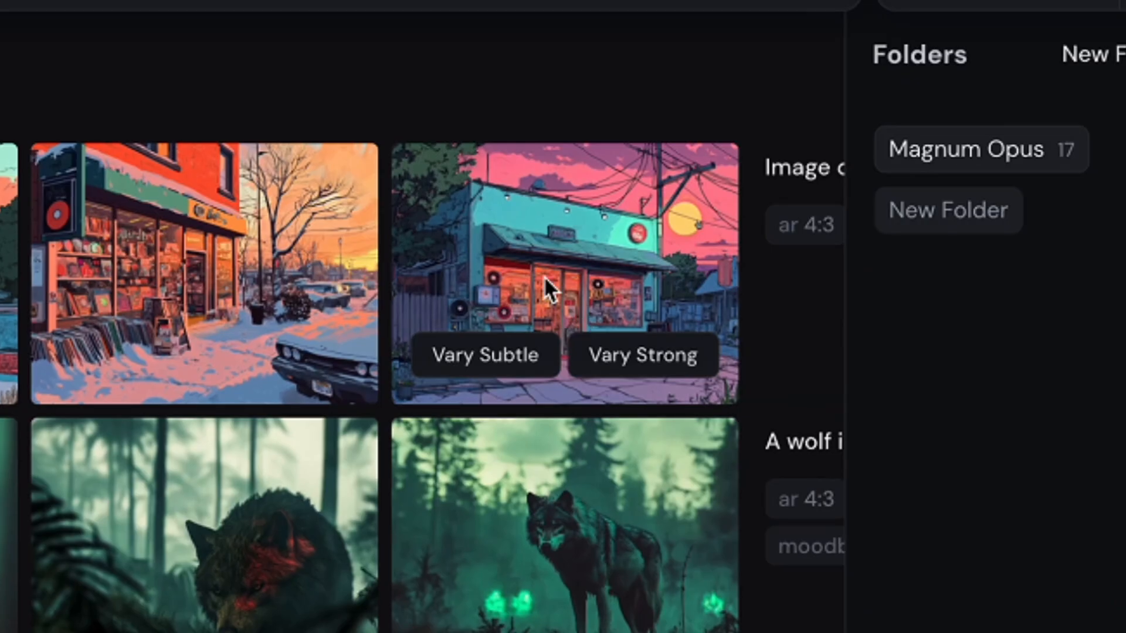
drag(770, 204, 938, 137)
drag(784, 252, 816, 236)
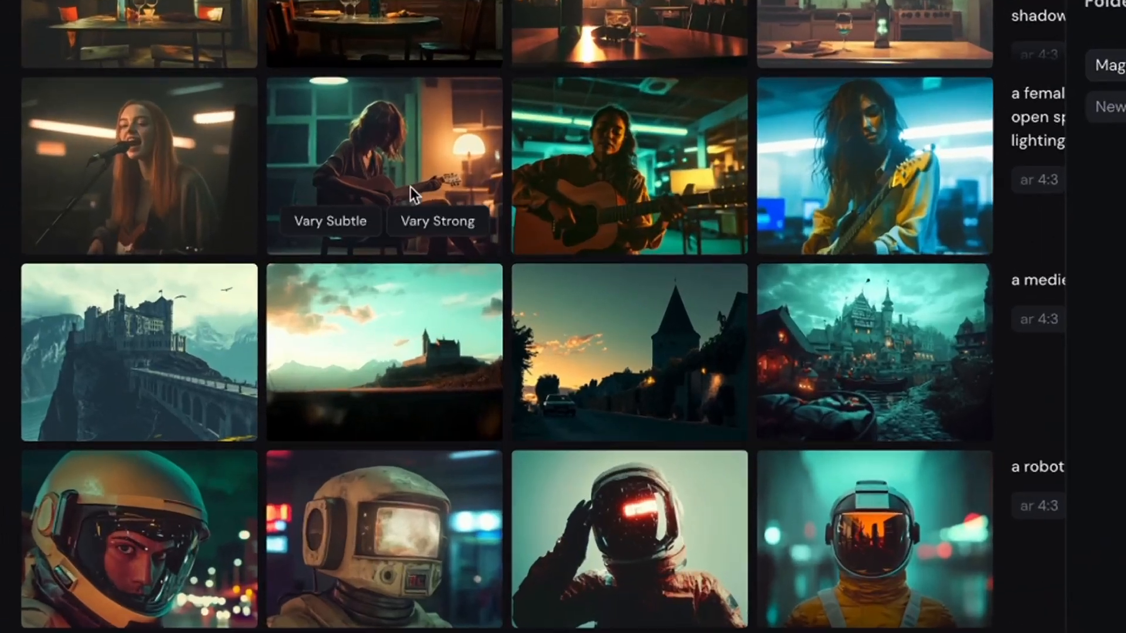
Add the image of the guitarist sitting beside the glowing lamp to a folder through the image's own options.
right_click(410, 186)
mouse_move(463, 406)
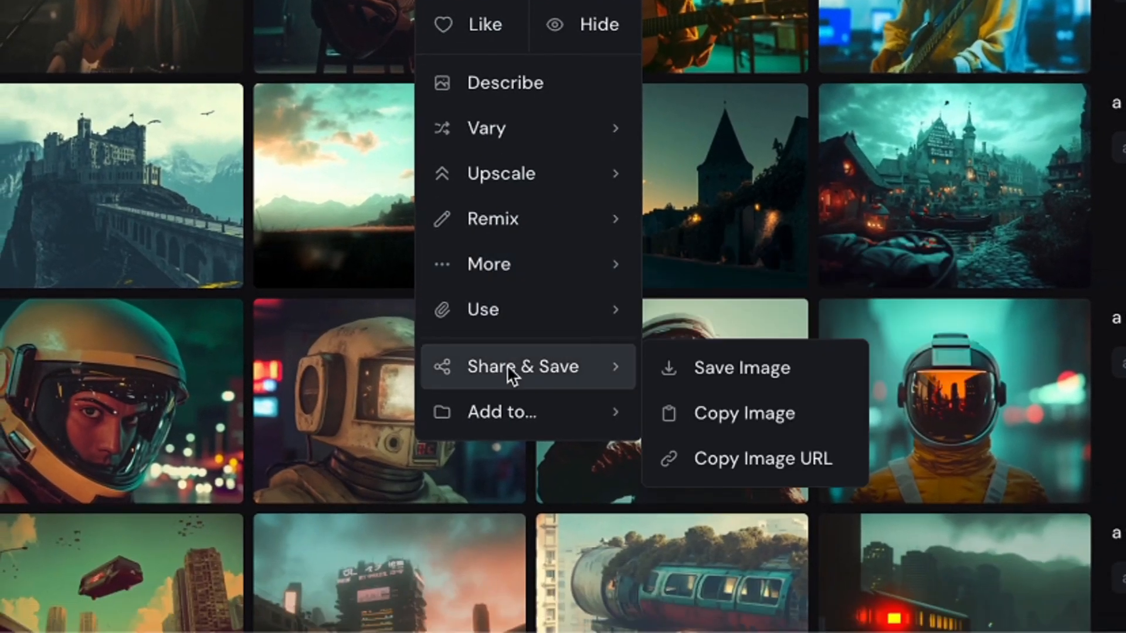
click(716, 595)
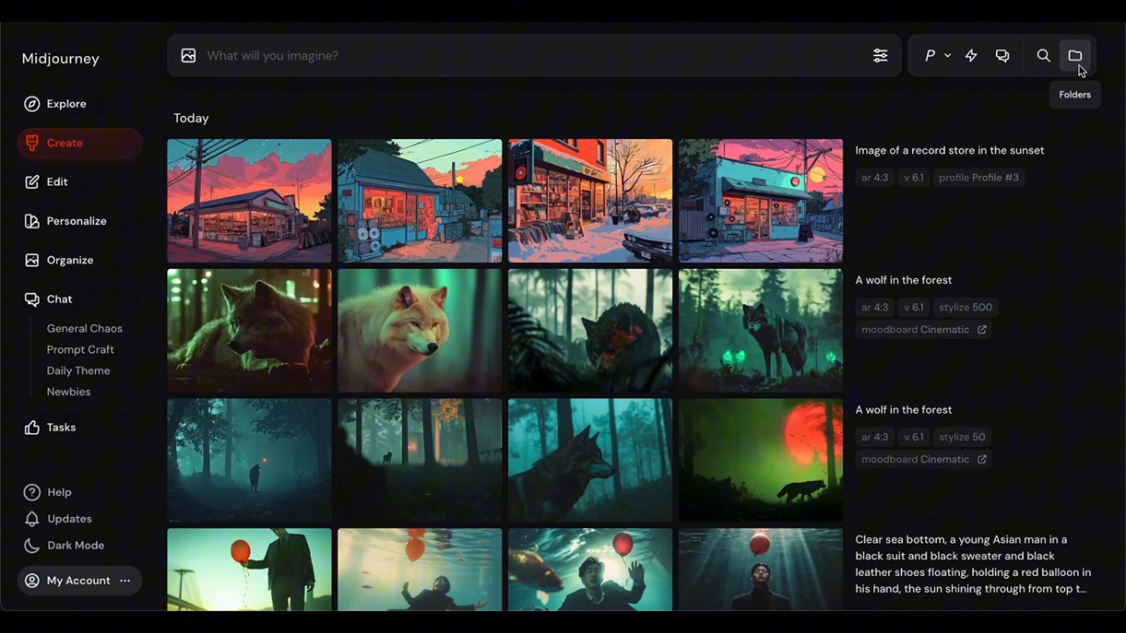
Create three more folders named Character Design, Product Design and Architecture.
click(1080, 66)
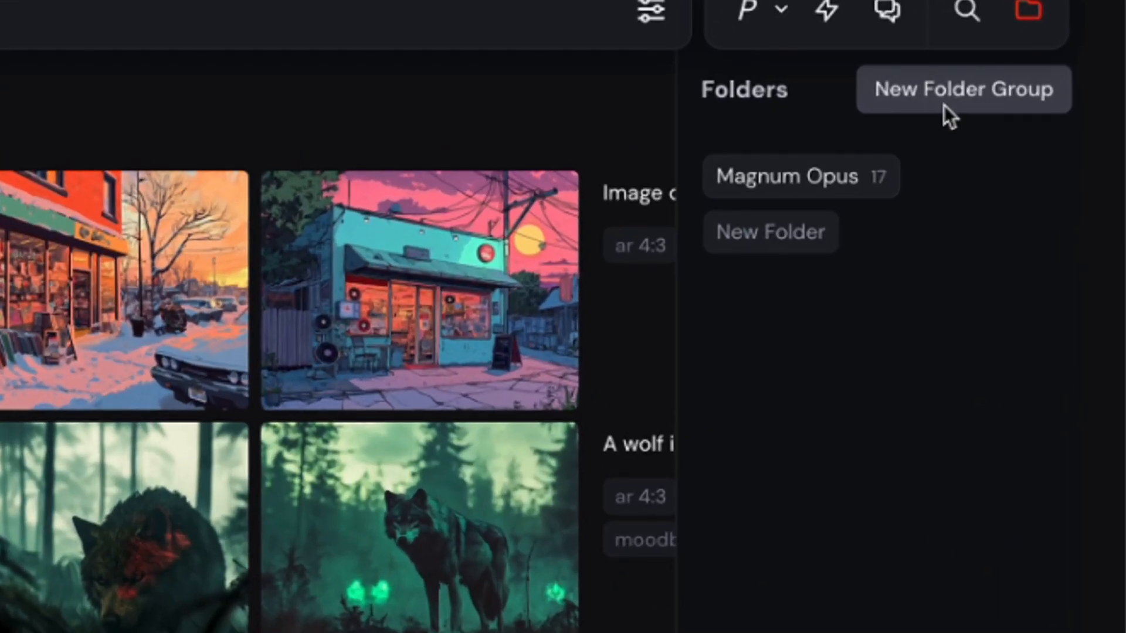
click(943, 172)
text(Character Design)
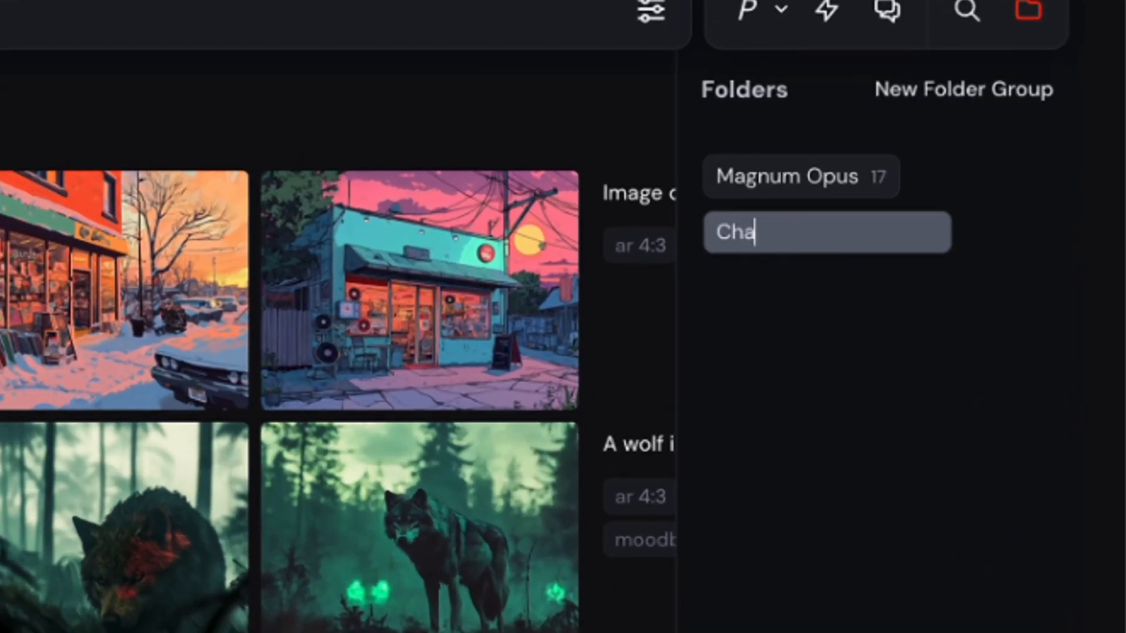
key(Return)
click(793, 305)
text(Product Design)
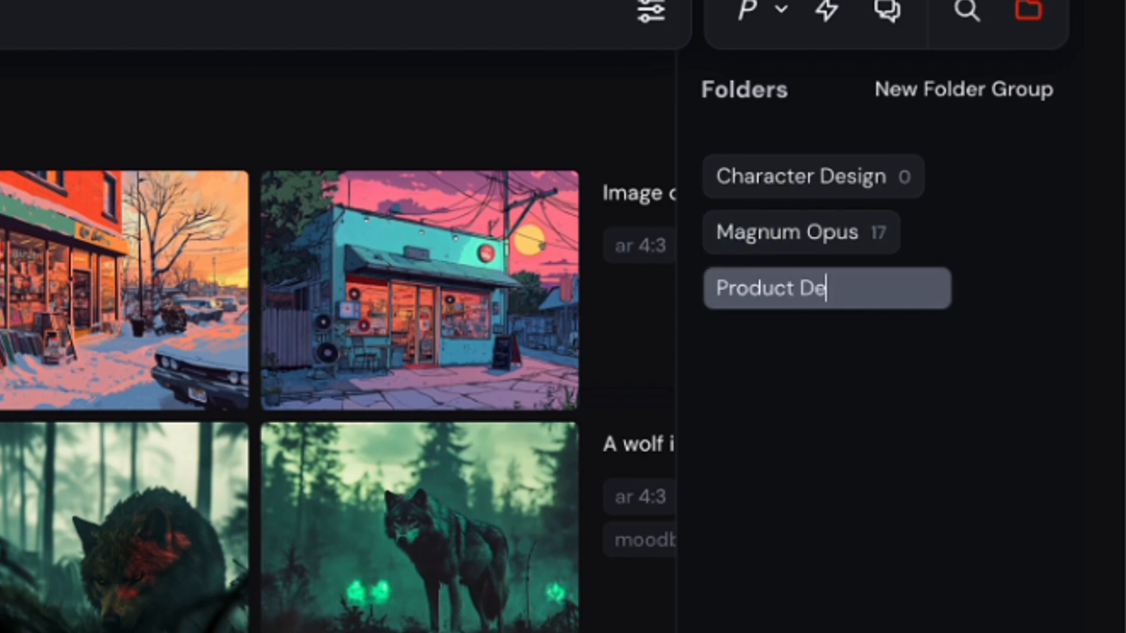
key(Return)
click(801, 343)
text(Archi)
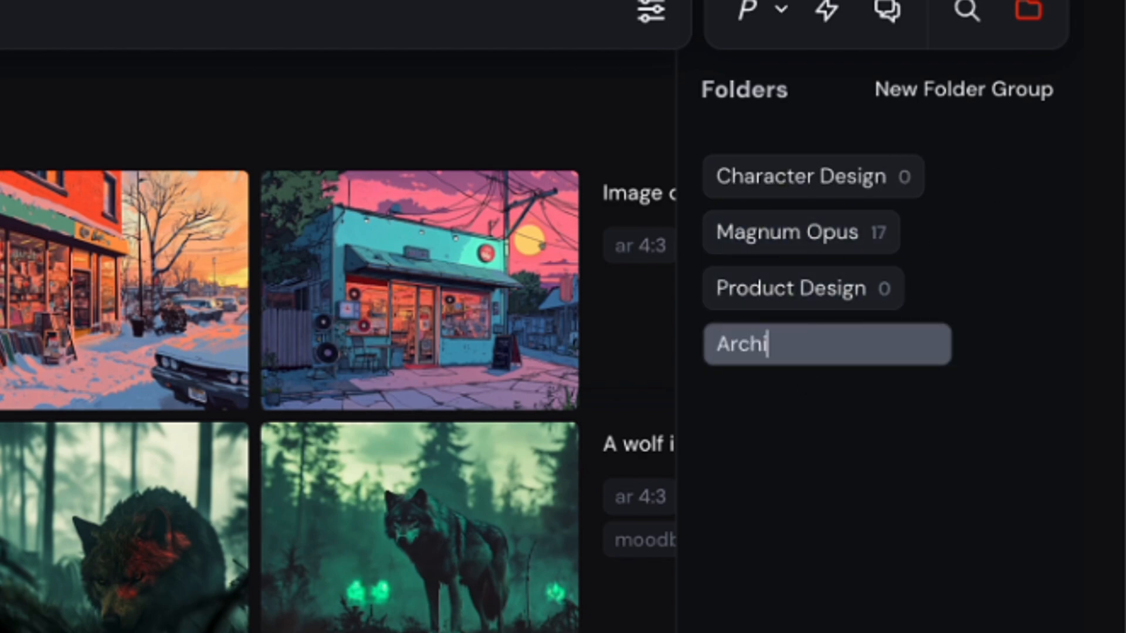
text(tecture)
key(Return)
click(786, 397)
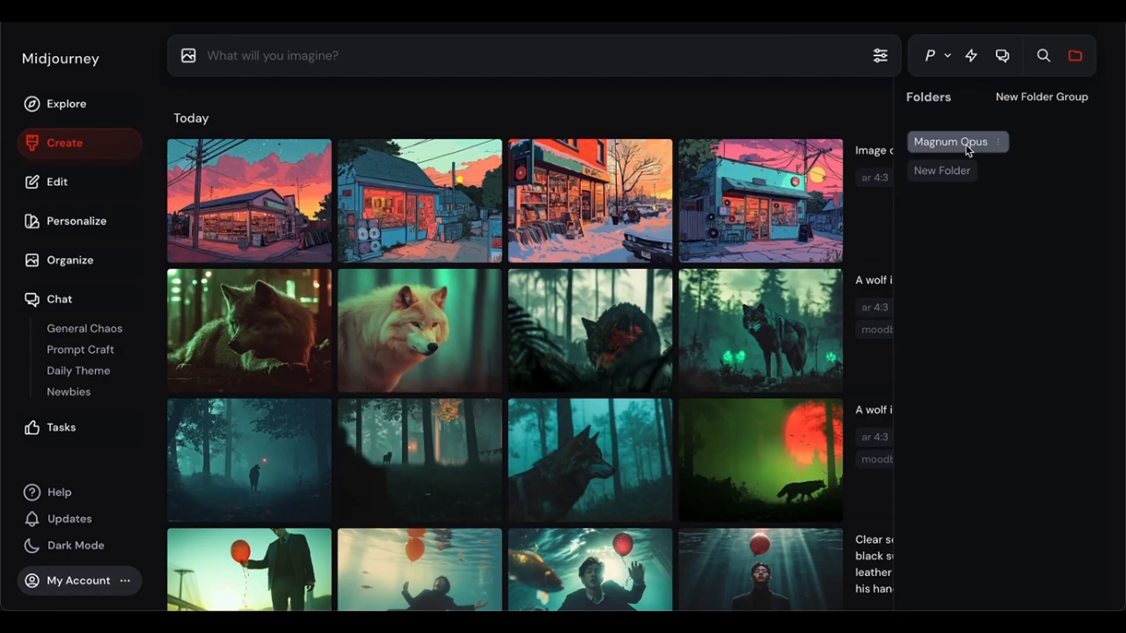
Make Magnum Opus the active folder and generate images from the prompt "A Russian Doll" into it.
click(967, 148)
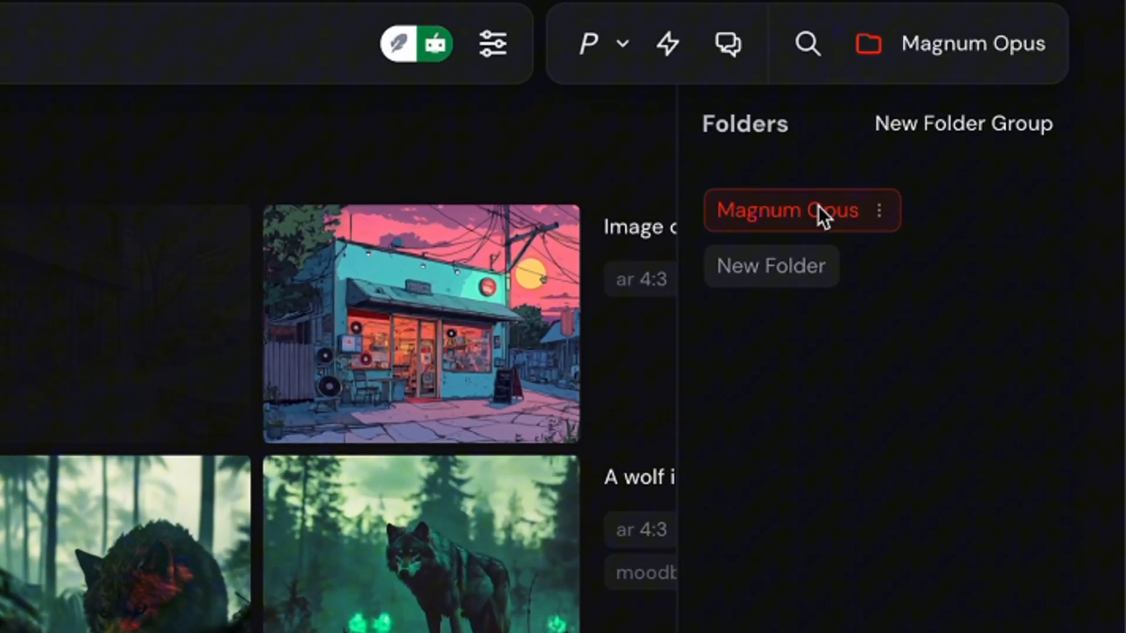
click(818, 207)
click(818, 206)
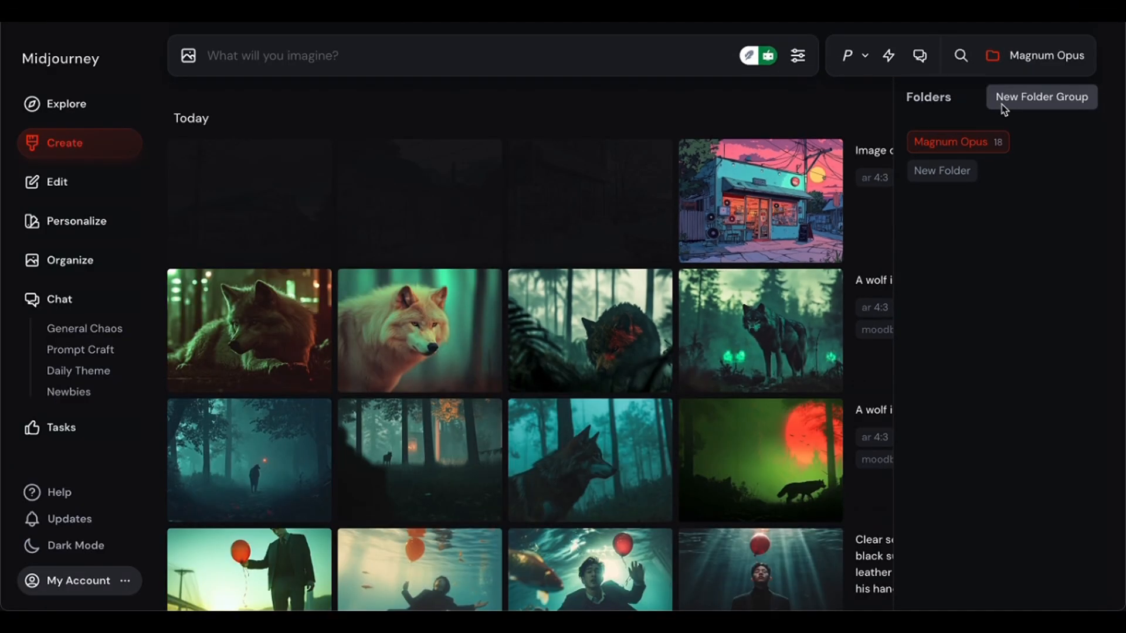
click(478, 67)
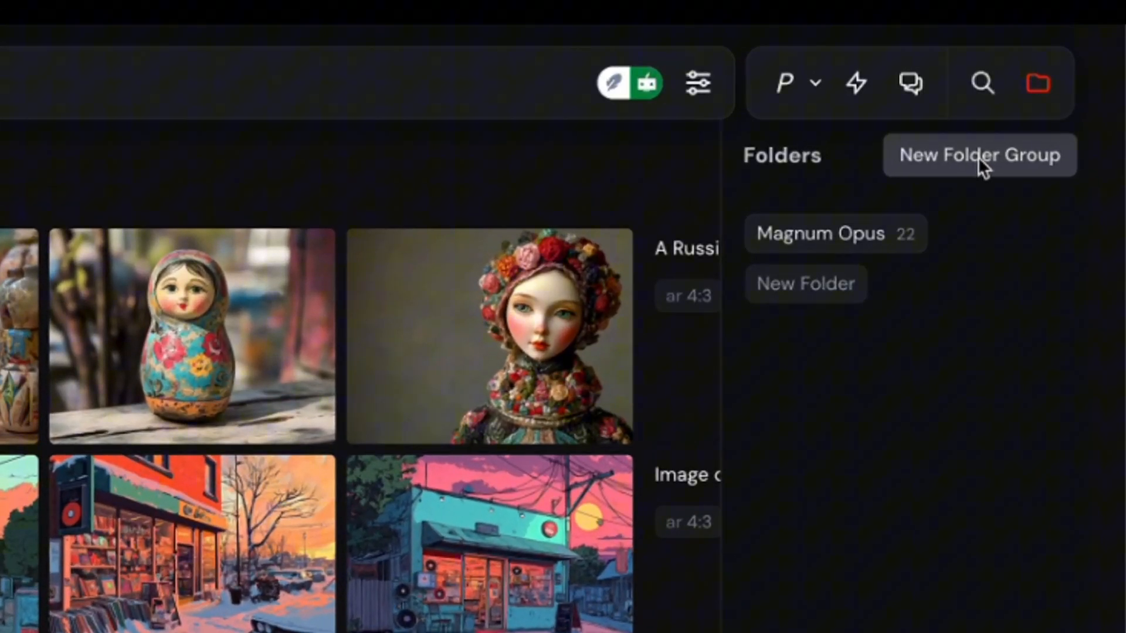
Create a folder group named Cinematic containing the folders Animal and Sci-Fi.
click(1042, 99)
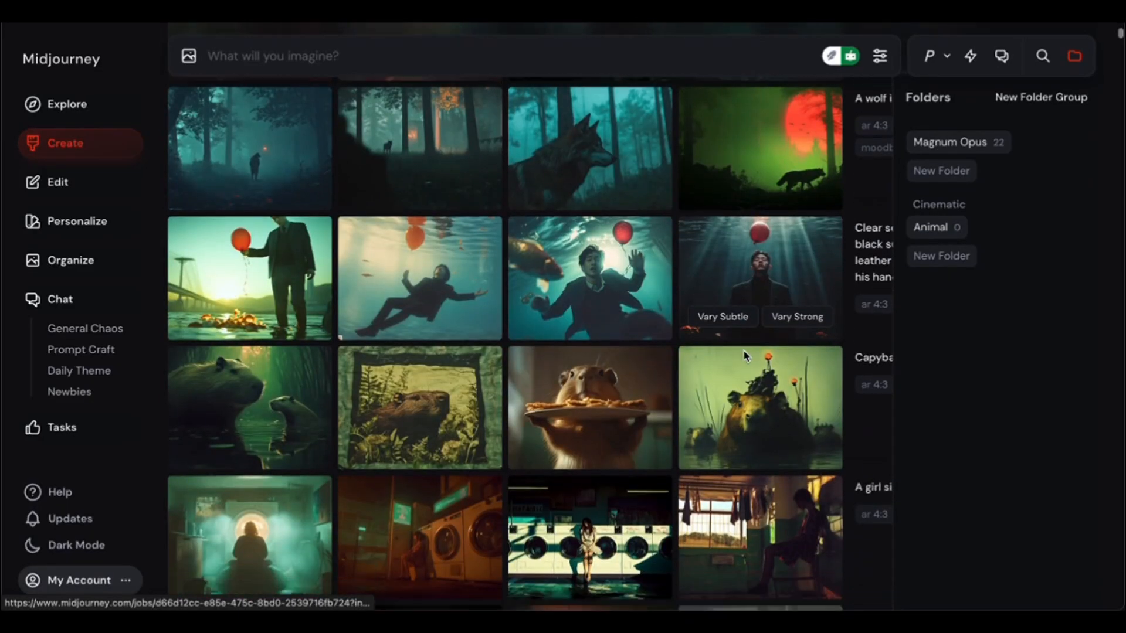
scroll(746, 354, down, 3)
scroll(745, 355, down, 8)
click(958, 256)
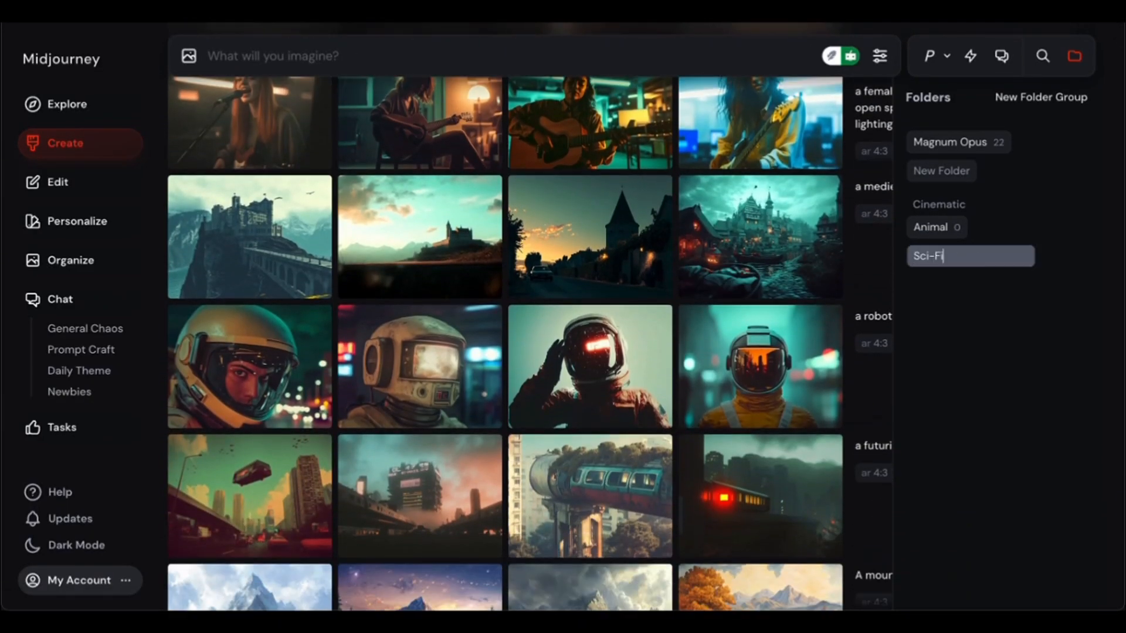
key(Return)
Put the astronaut image with the orange visor into Sci-Fi and the capybara holding a plate into Animal.
drag(763, 375, 932, 256)
scroll(588, 241, up, 8)
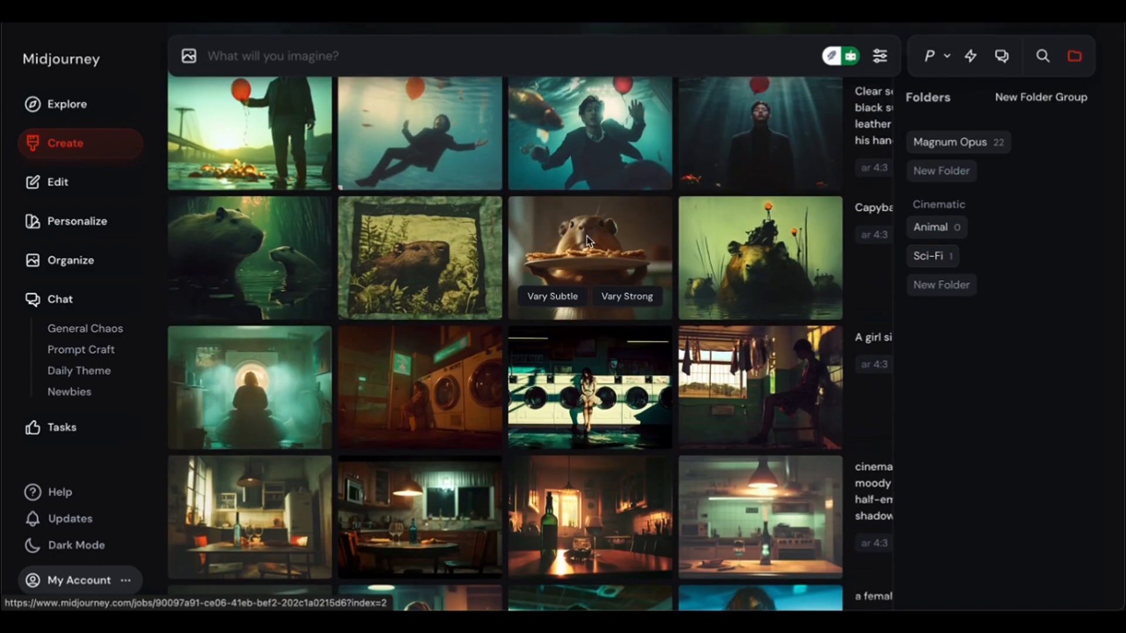
drag(588, 240, 932, 228)
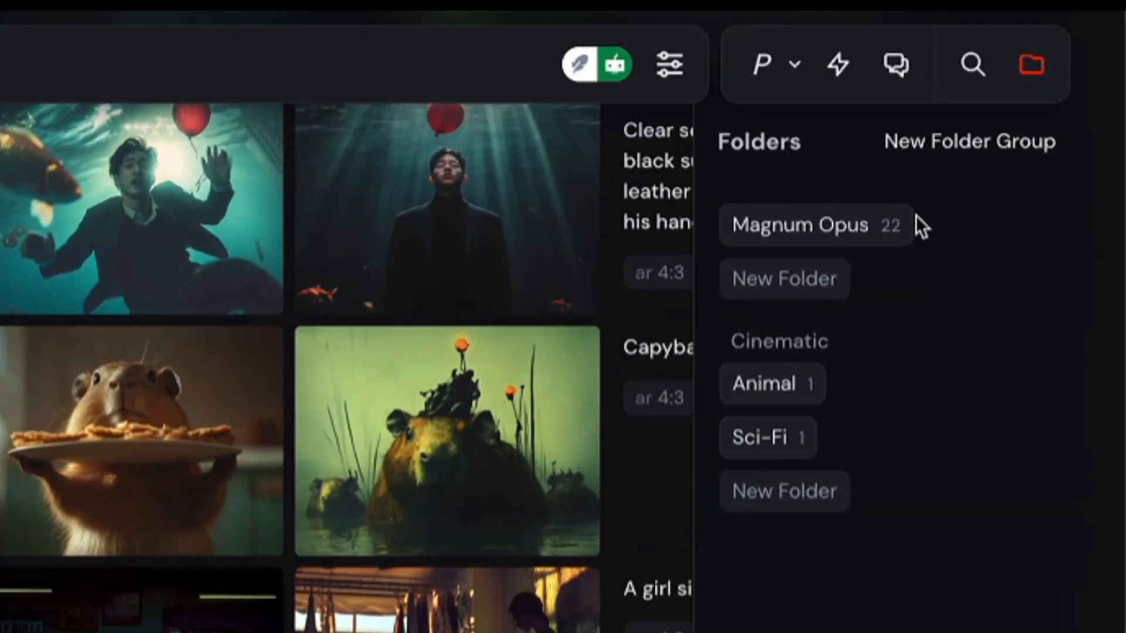
Download the Magnum Opus folder.
click(898, 226)
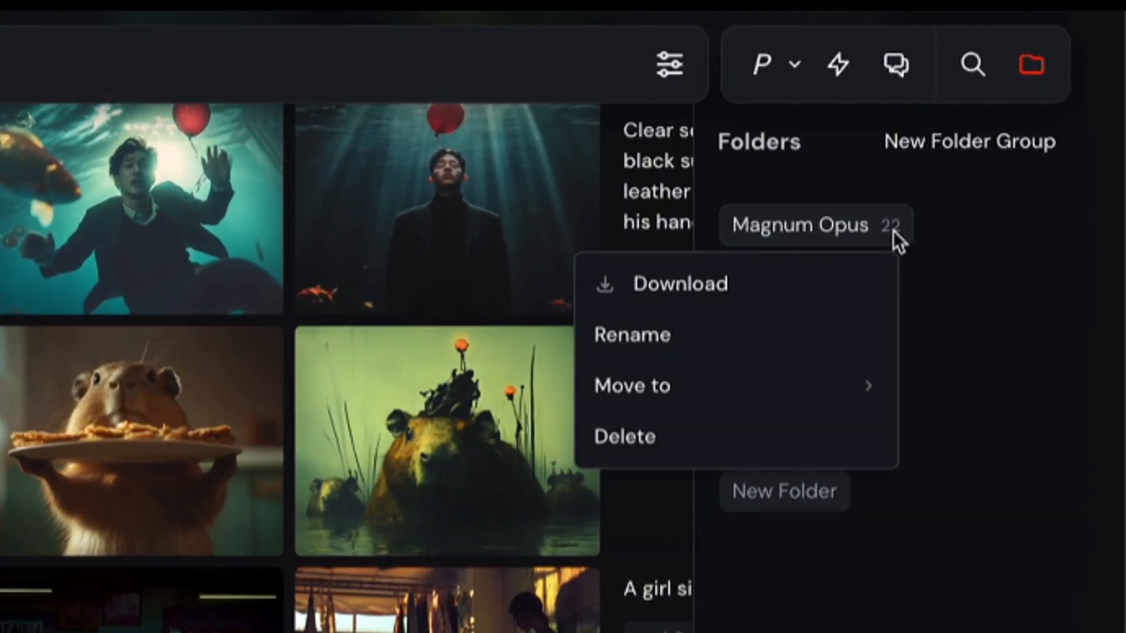
click(828, 291)
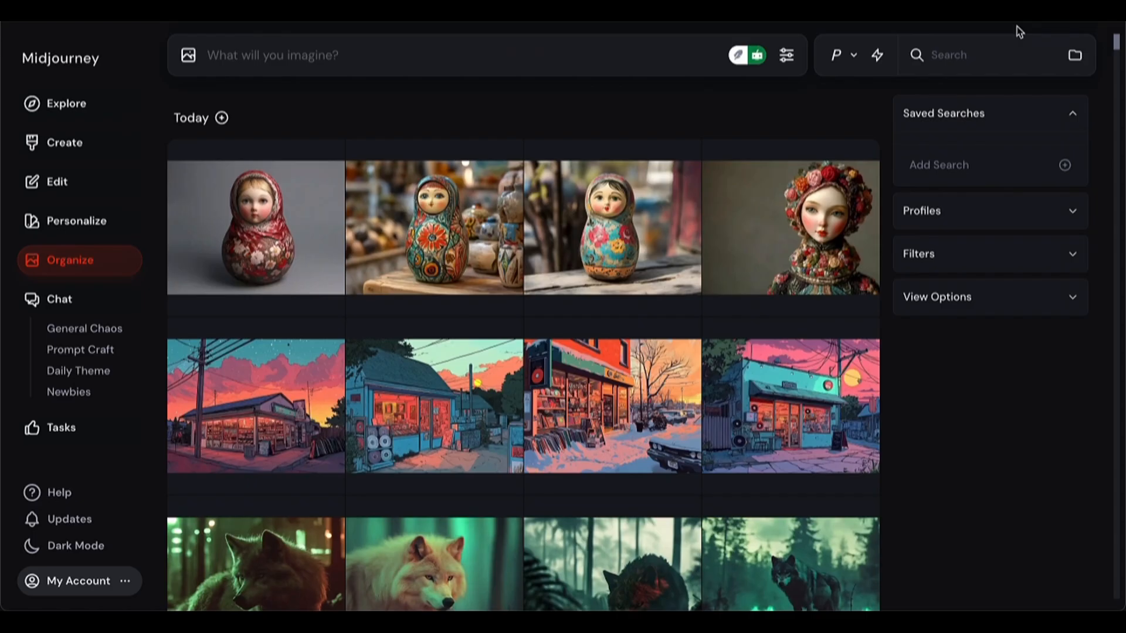
On the Organize page, search the created images for "girl".
click(976, 59)
text(girl)
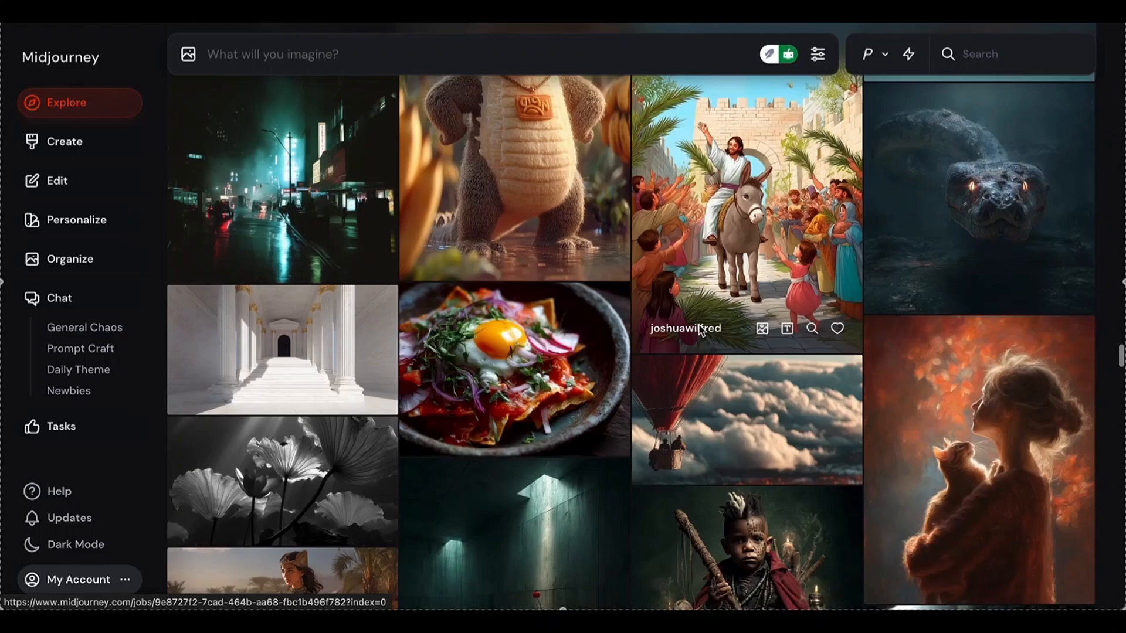
On the Explore page, open the rain-soaked cyberpunk city street image, find similar images and browse them.
scroll(701, 330, down, 2)
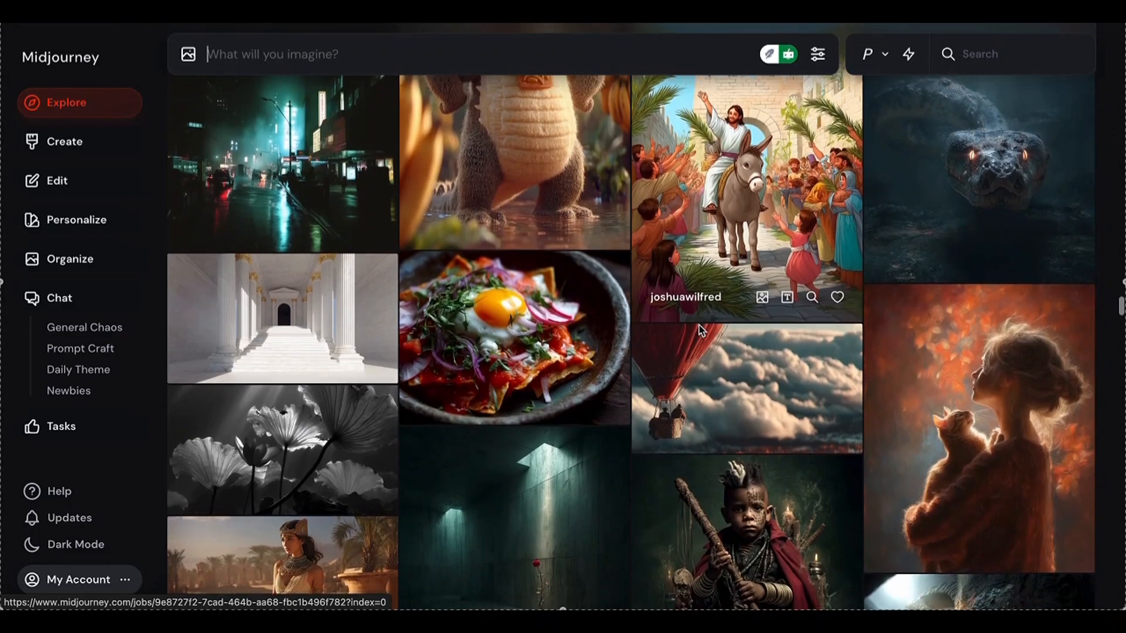
click(253, 117)
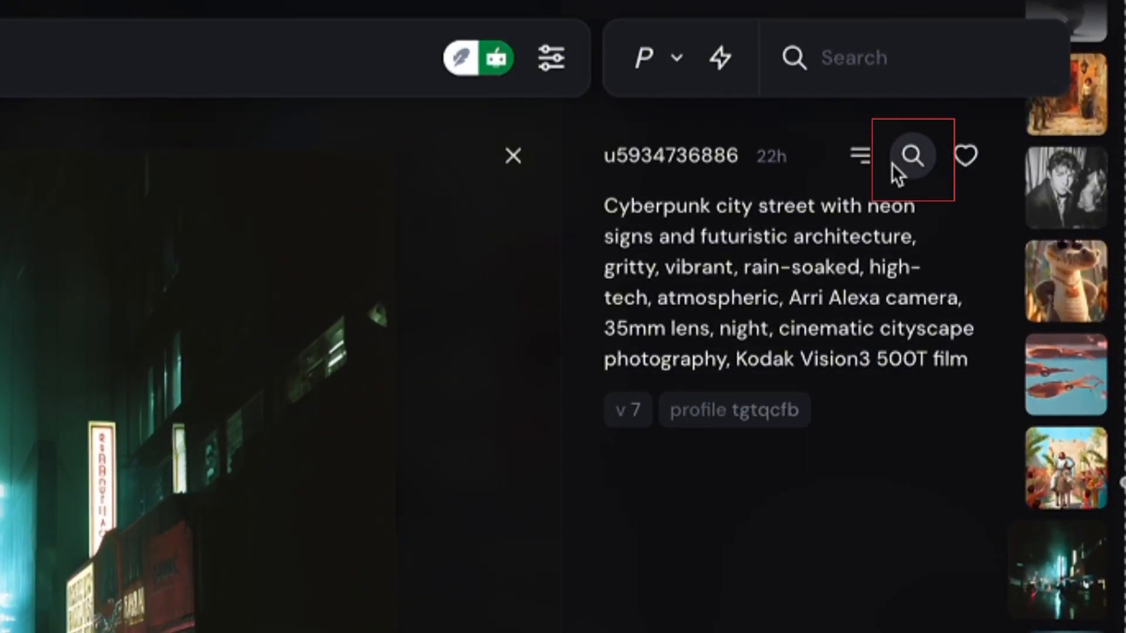
click(892, 164)
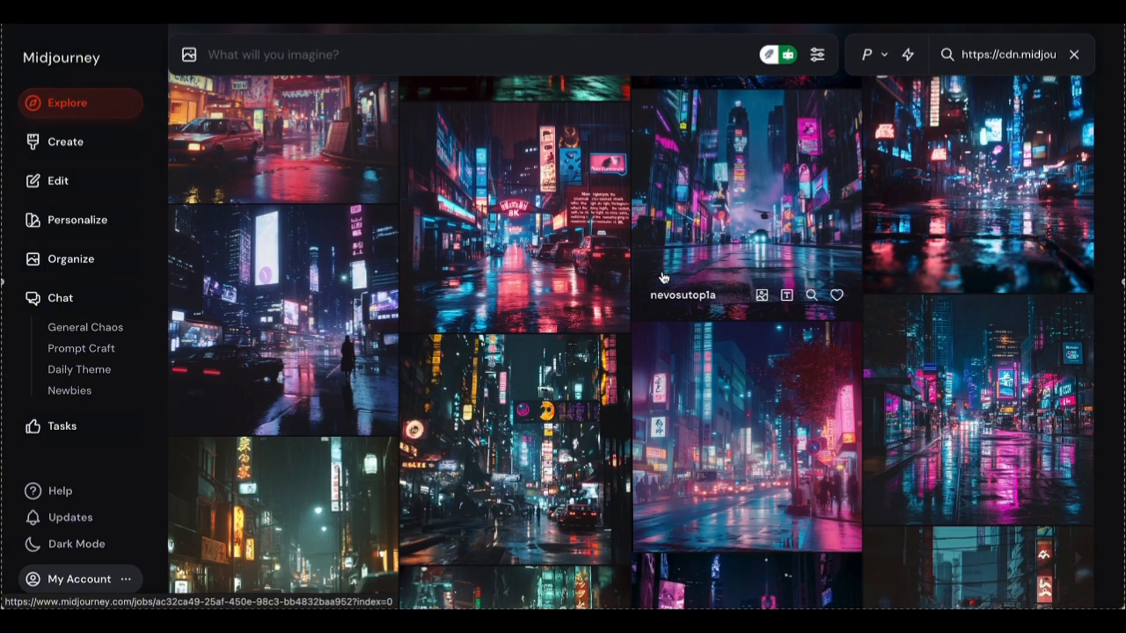
scroll(663, 277, down, 10)
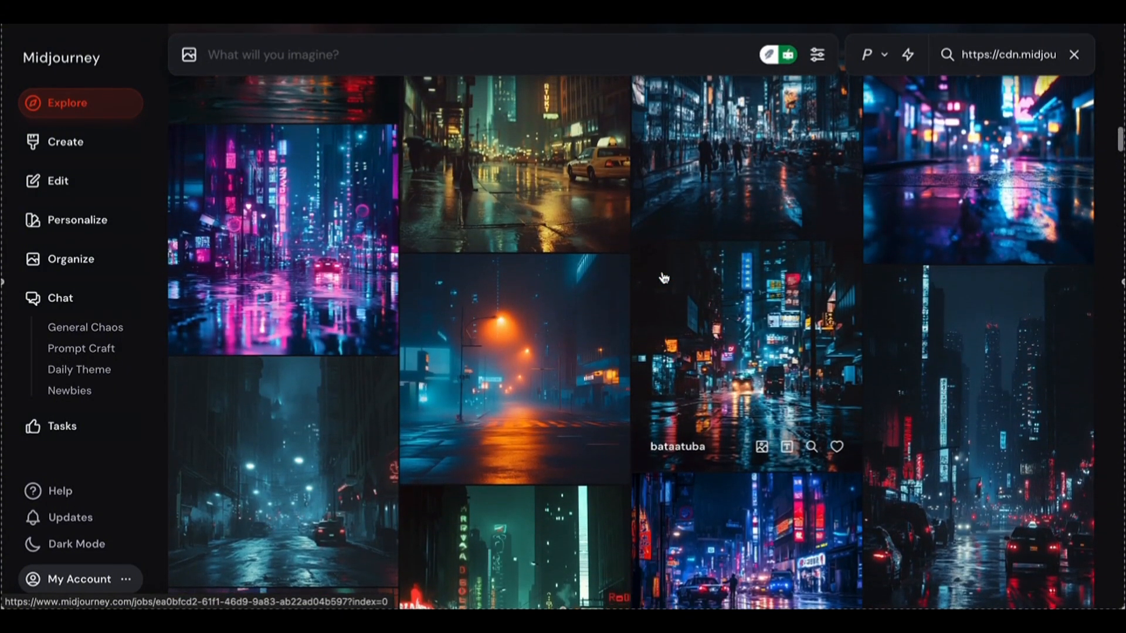
scroll(663, 277, up, 5)
Open the similar "cyberpunk city at night" image, view it at full size and close the enlarged view.
click(738, 413)
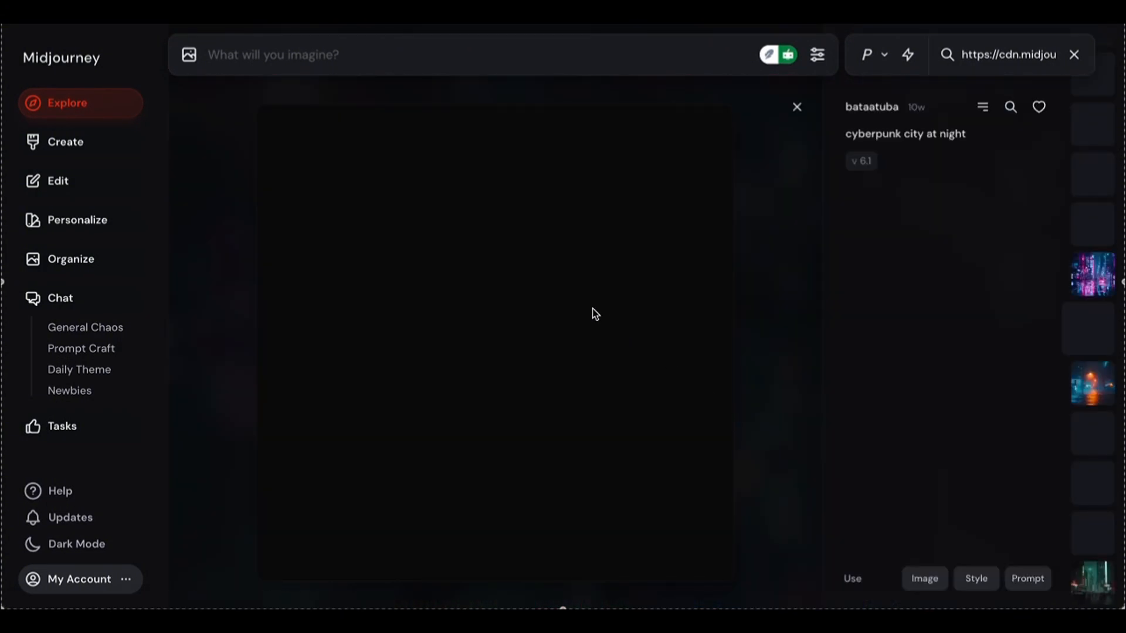
click(566, 311)
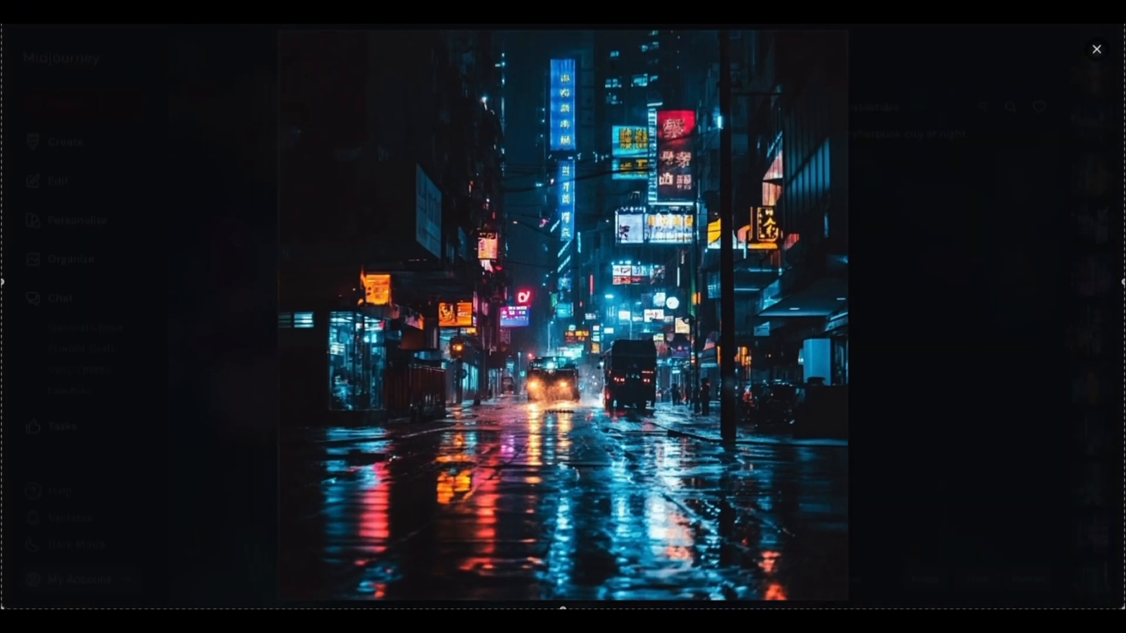
click(1096, 50)
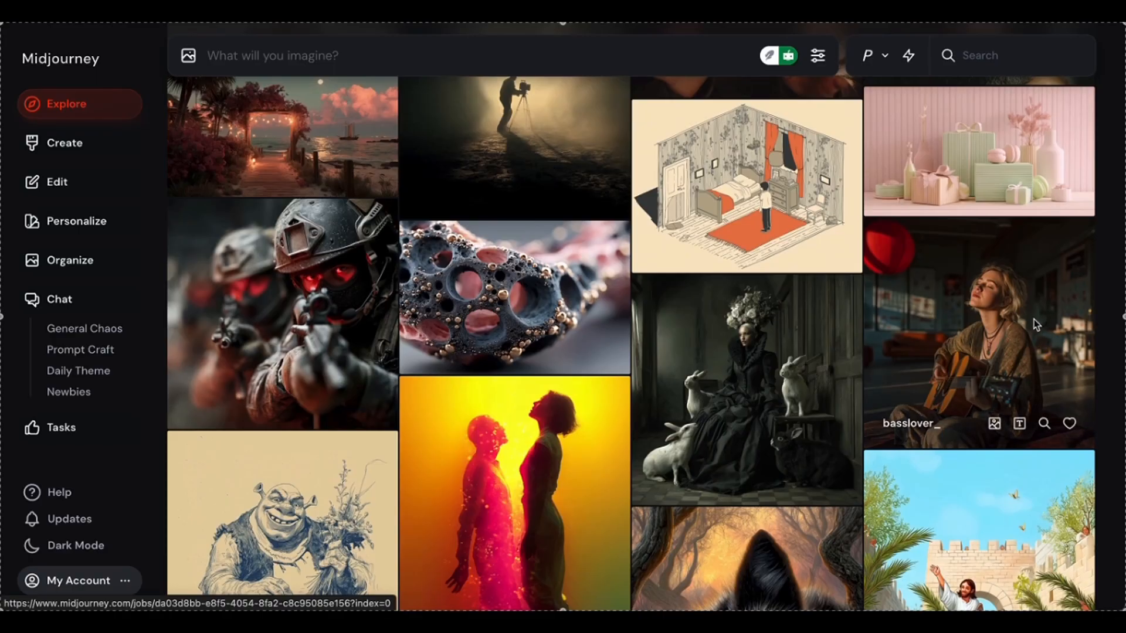
Like the Explore image of the woman playing guitar beside the red balloon and show the liked images.
click(1030, 342)
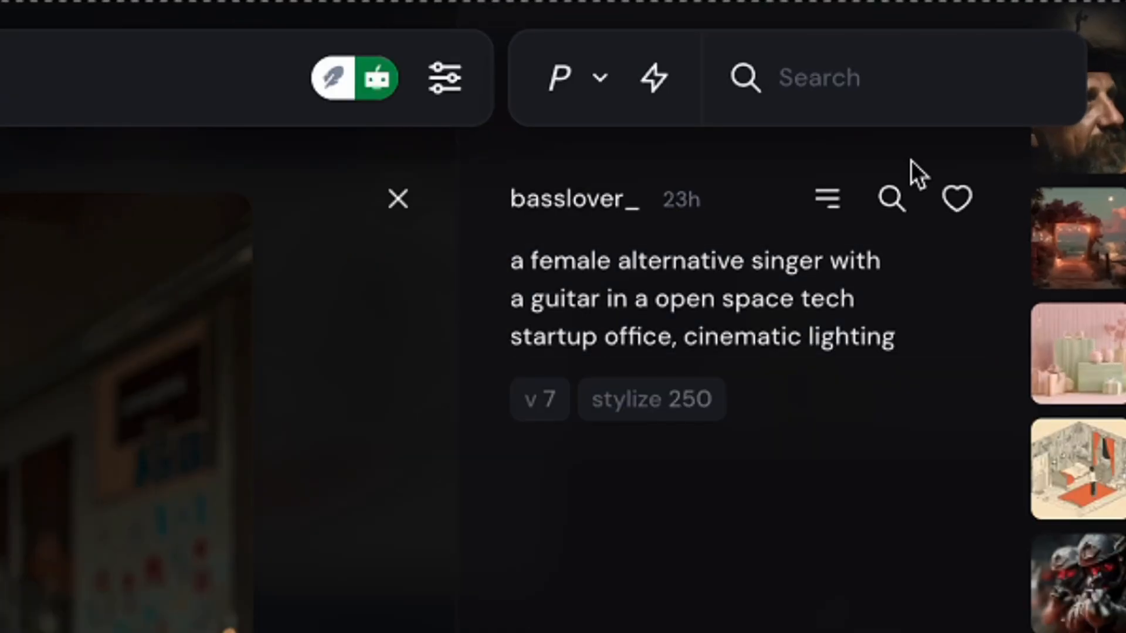
click(956, 202)
scroll(565, 424, down, 10)
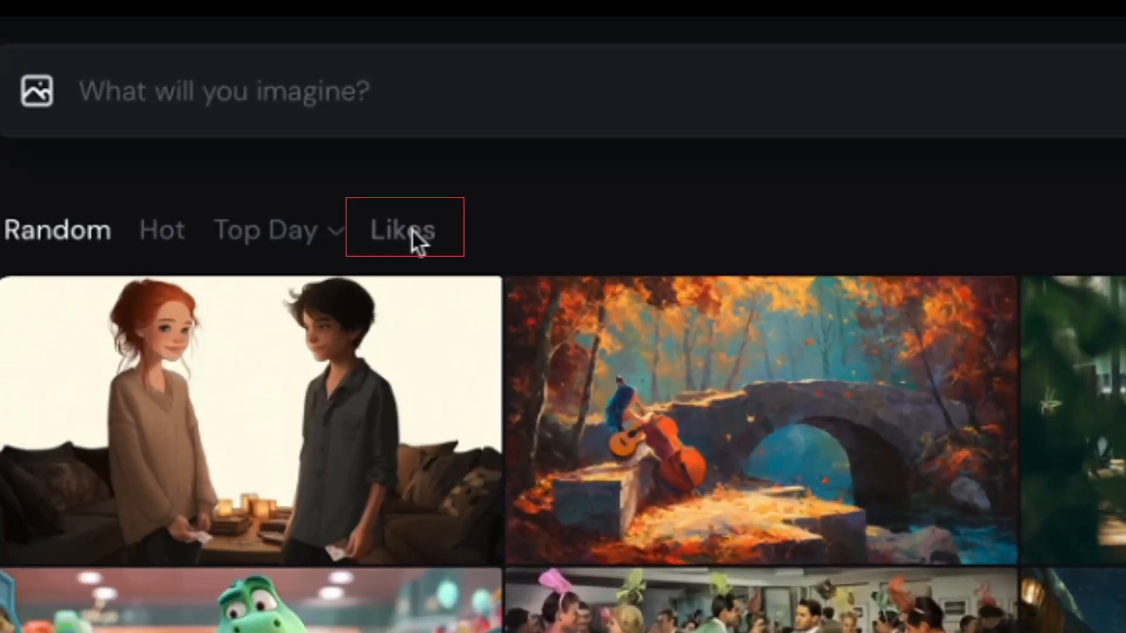
click(355, 119)
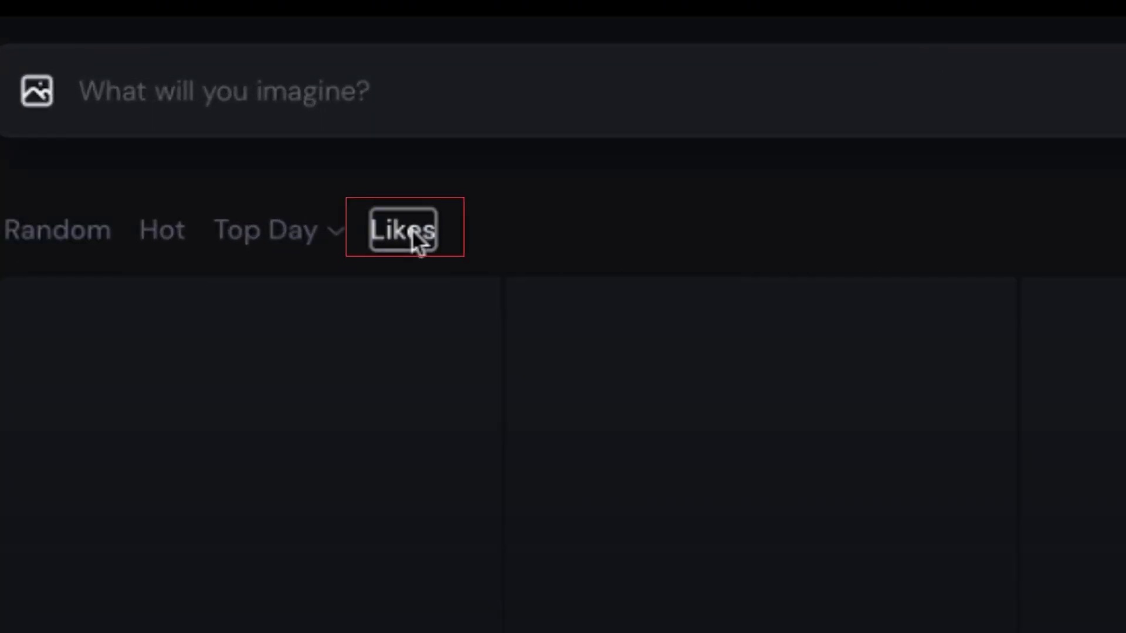
scroll(441, 305, down, 1)
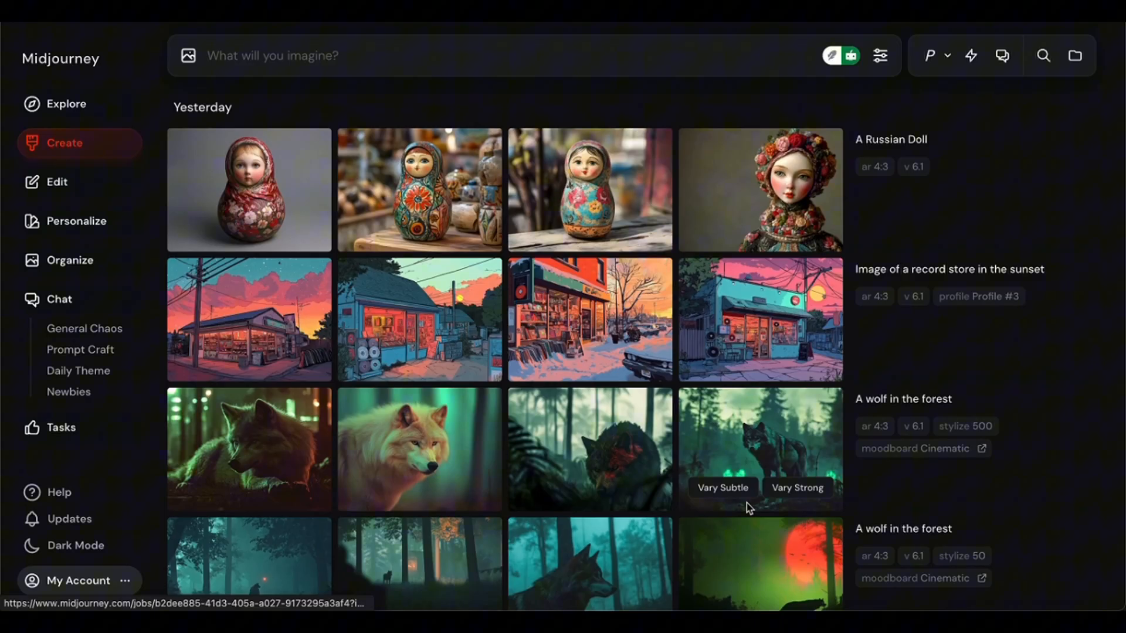
Look through the previously created image sets and their prompts on the Create page.
scroll(747, 508, down, 6)
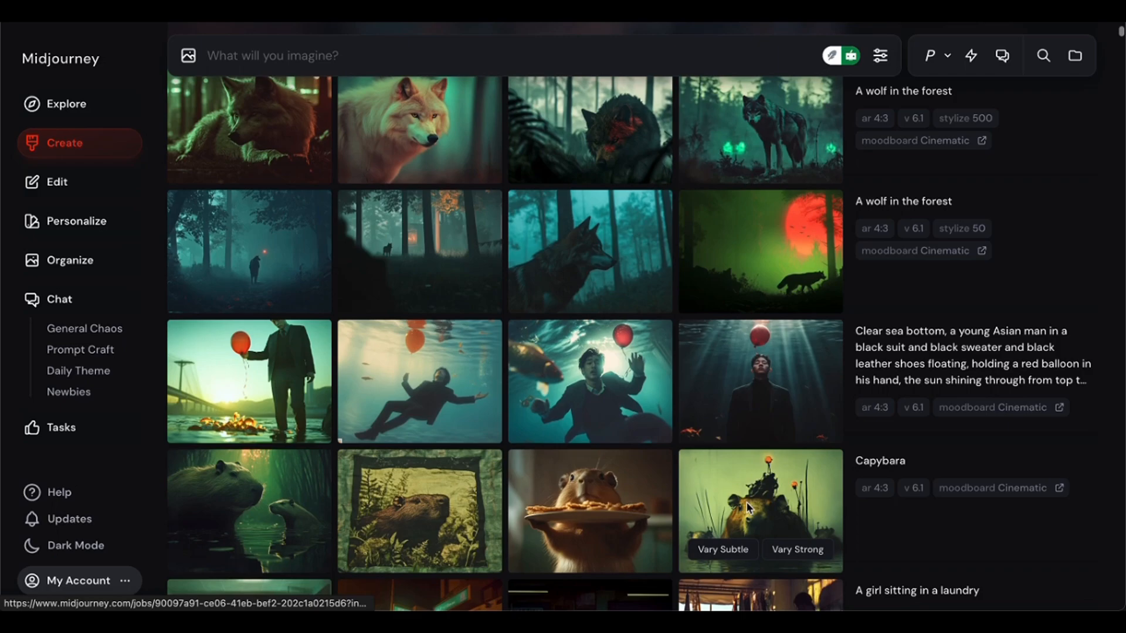
scroll(746, 502, down, 4)
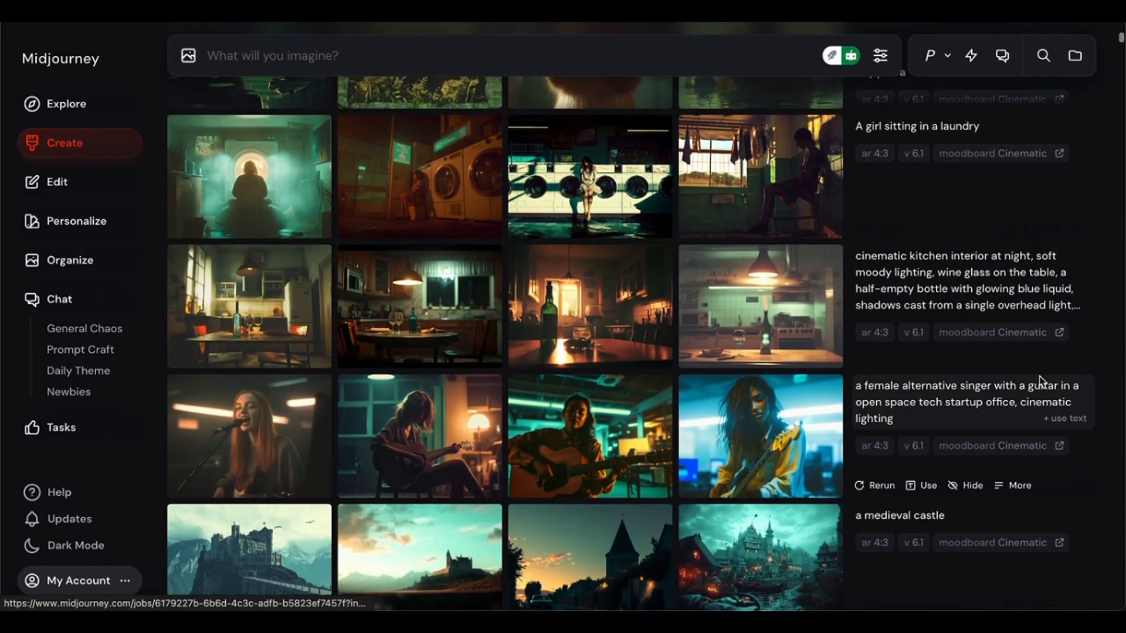
scroll(1041, 381, down, 9)
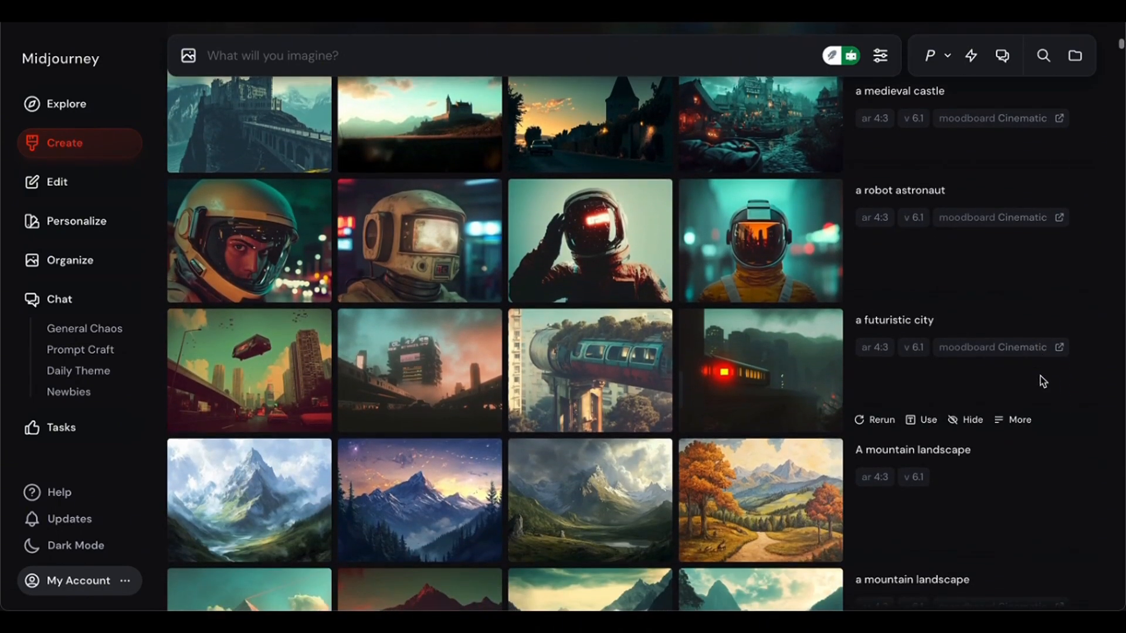
scroll(1043, 381, down, 7)
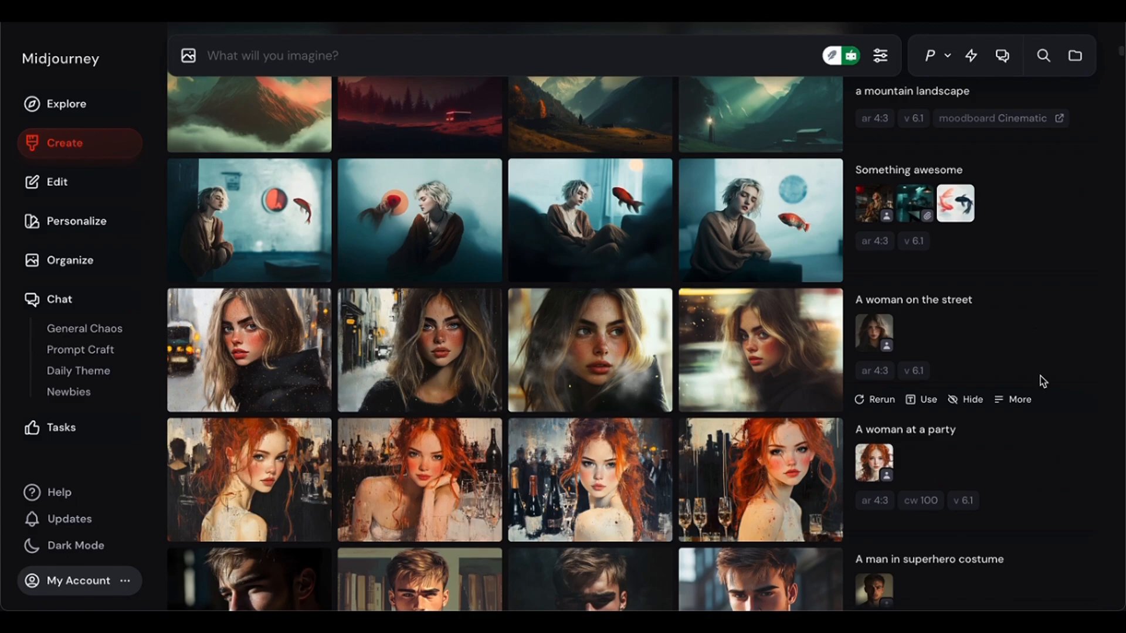
scroll(1043, 382, down, 7)
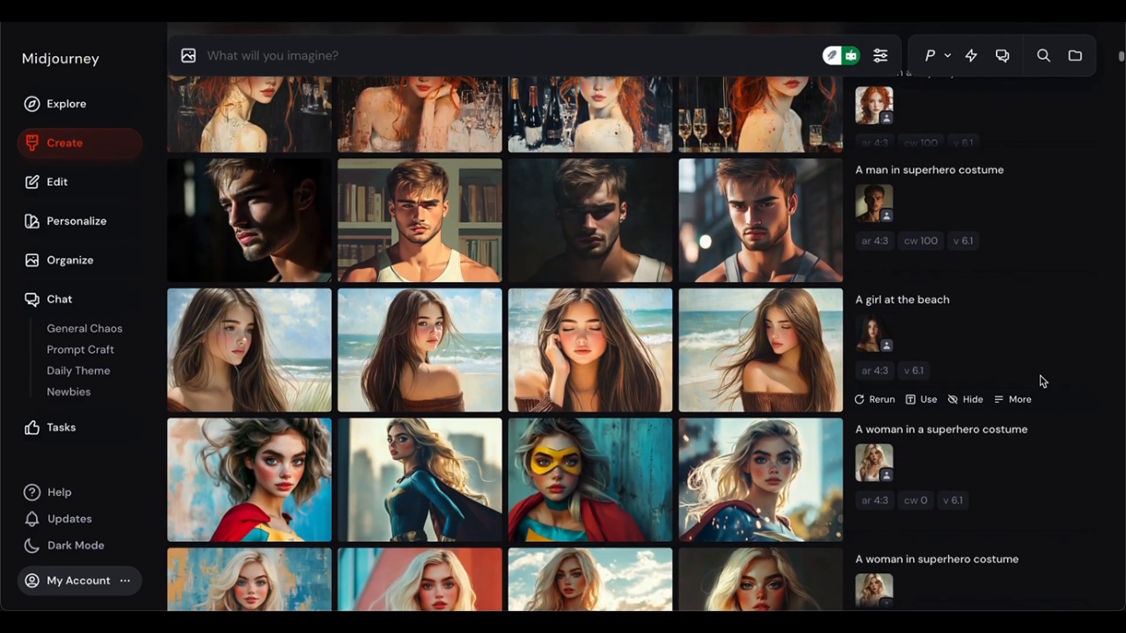
scroll(1042, 381, down, 20)
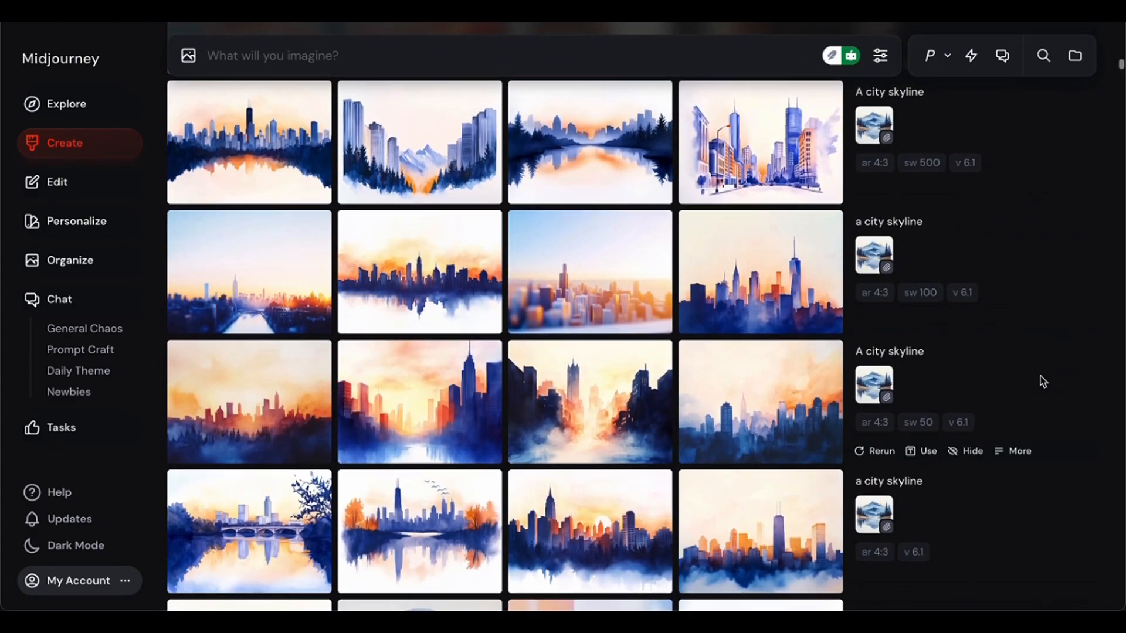
scroll(1043, 381, down, 15)
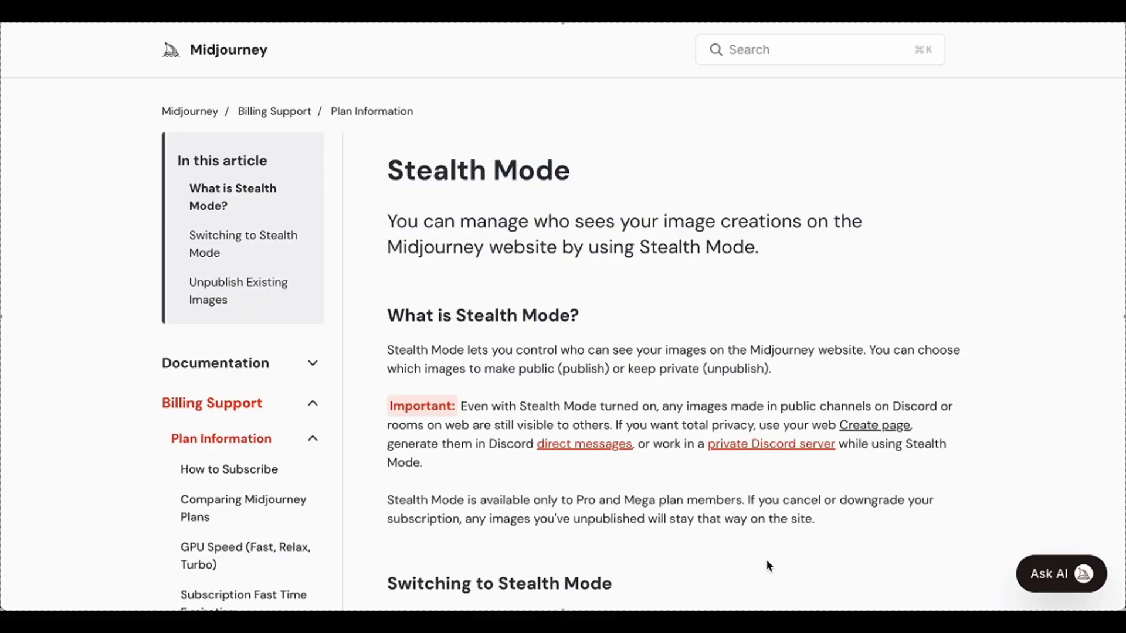
Read the Stealth Mode help article and compare the features of the subscription plans.
scroll(765, 560, down, 3)
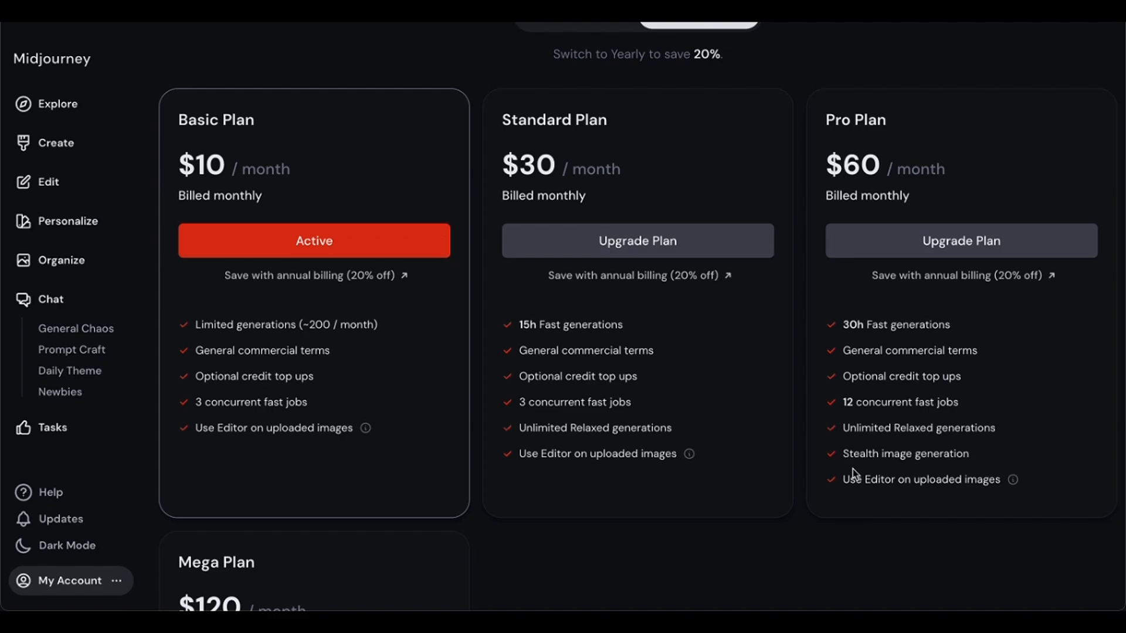
scroll(357, 503, down, 7)
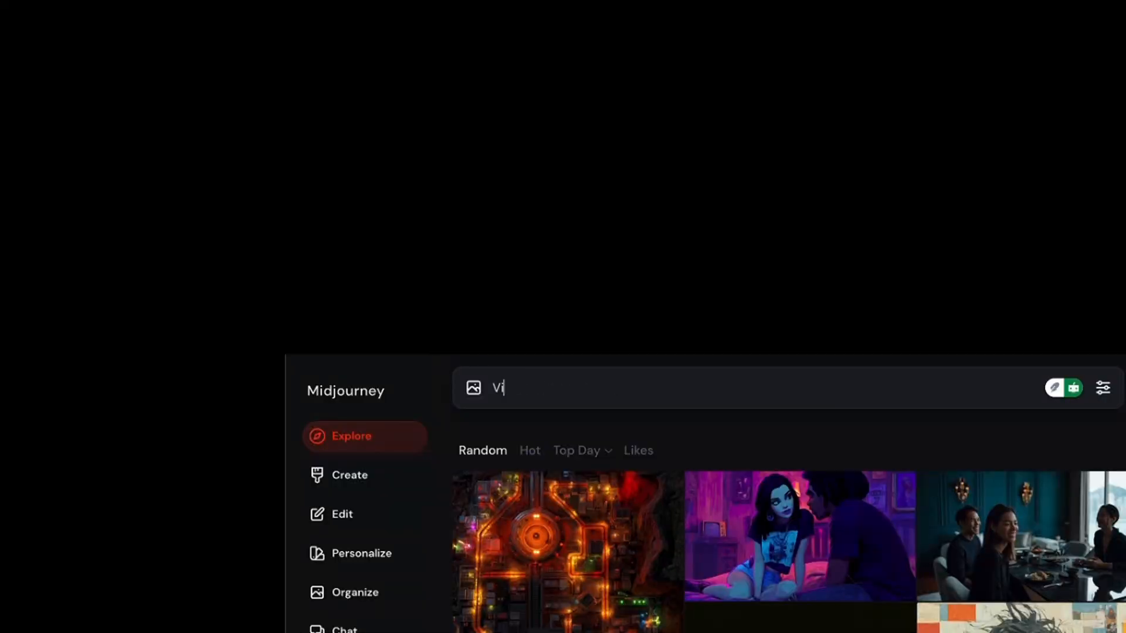
On the Explore page, enter an image prompt beginning with "Vibrant Californi".
text(brant Californi)
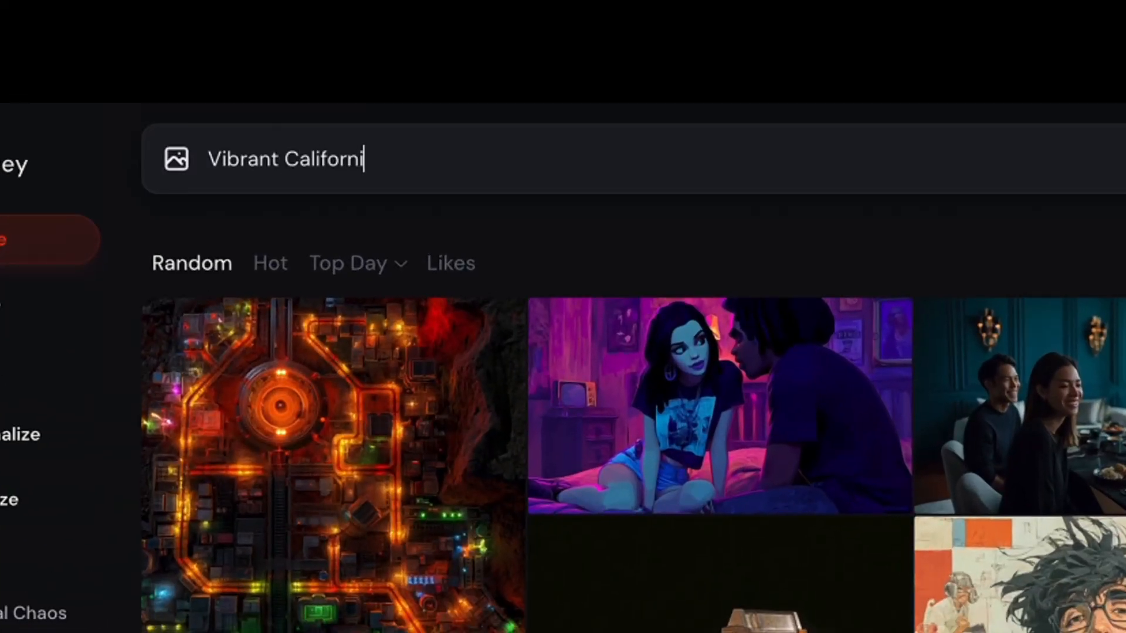
text(-)
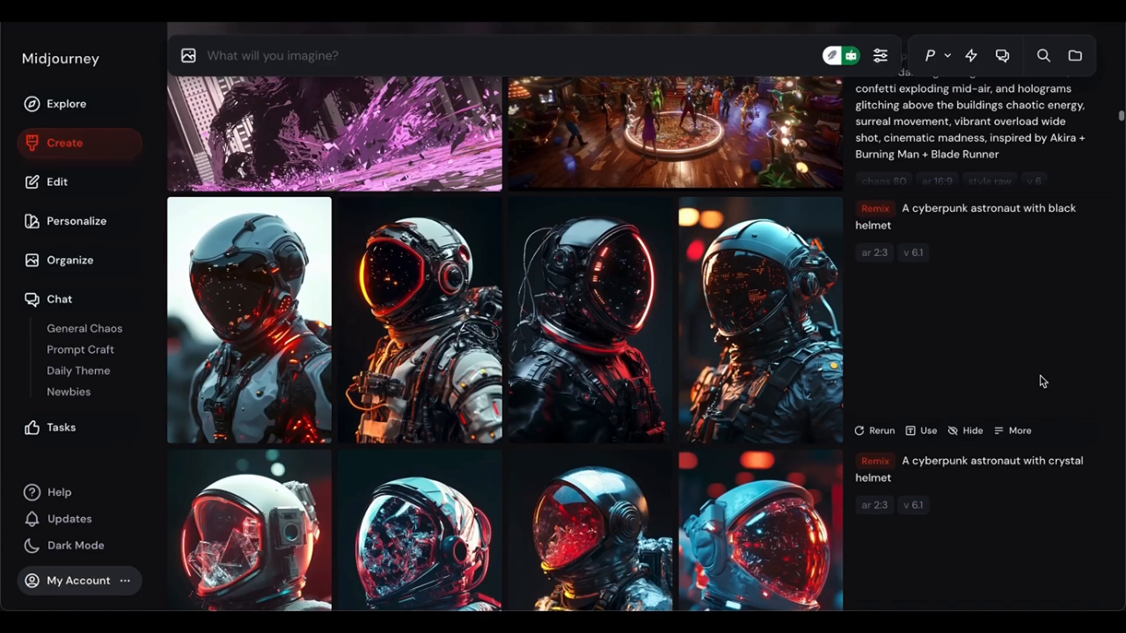
On the Create page, browse the older image sets, from the cyberpunk street parade back past the 11 Apr 2025 creations.
scroll(1040, 382, up, 5)
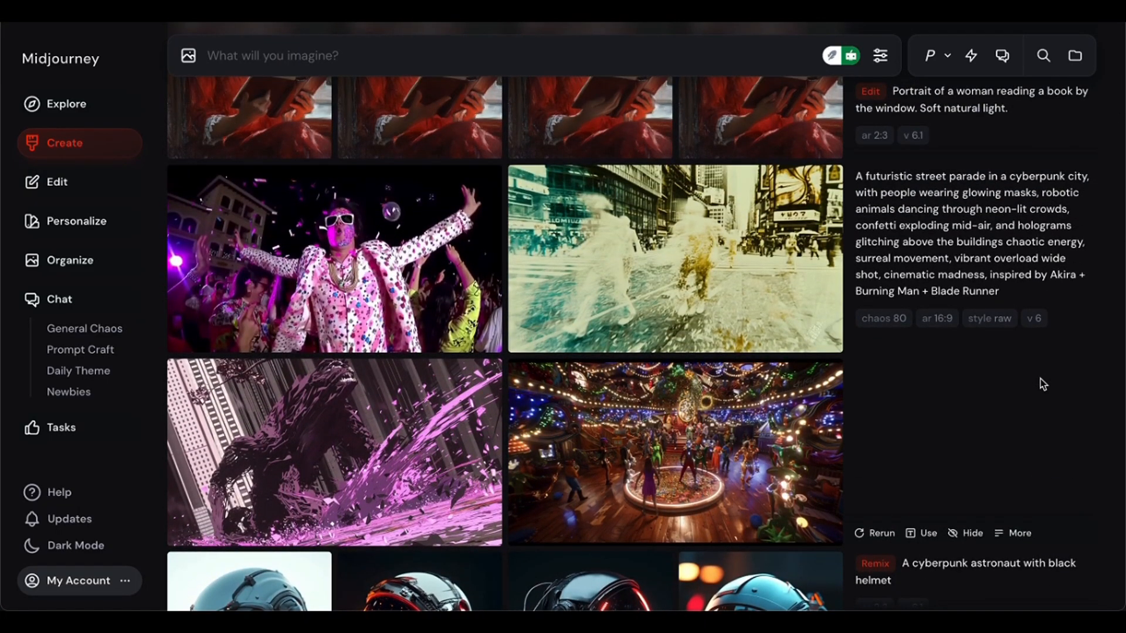
scroll(1043, 384, down, 10)
scroll(1043, 384, down, 10)
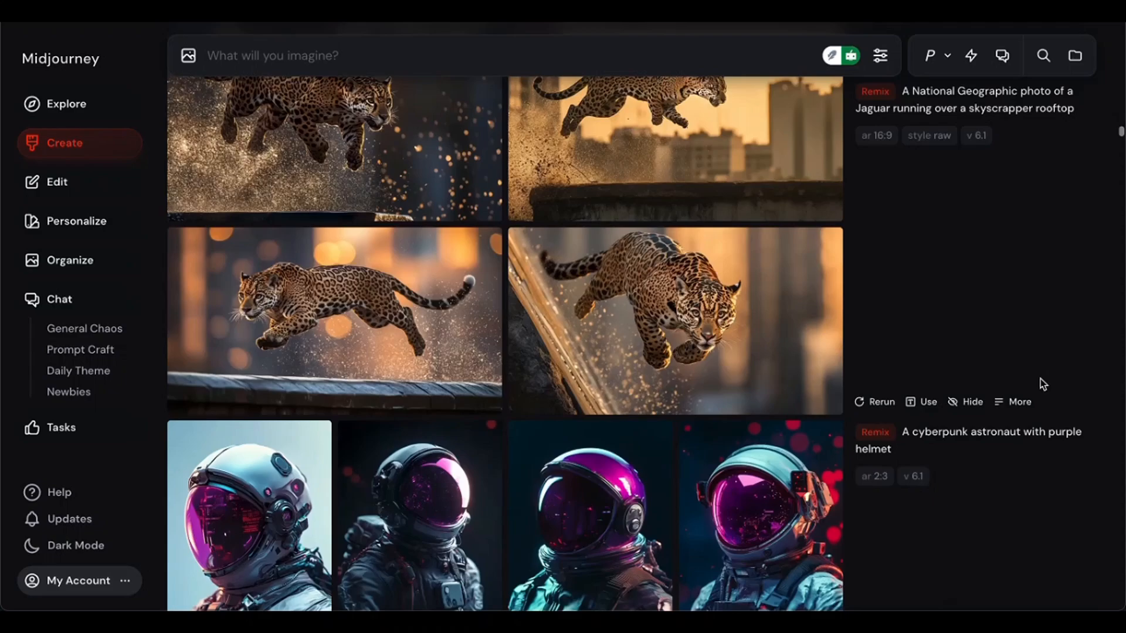
scroll(1041, 384, down, 15)
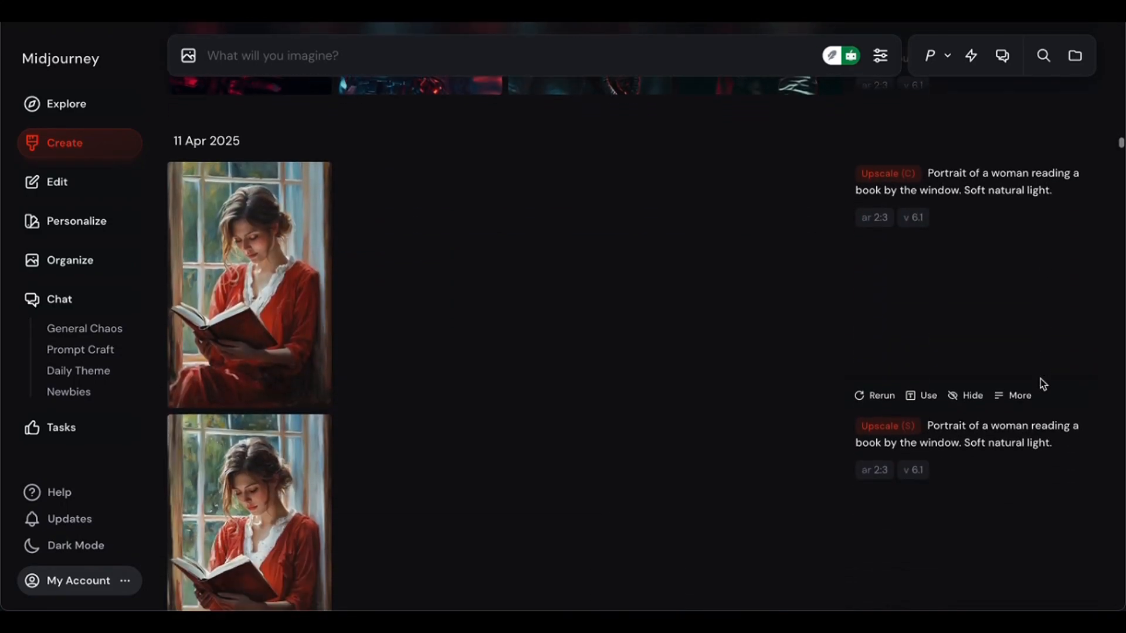
scroll(1043, 384, down, 1)
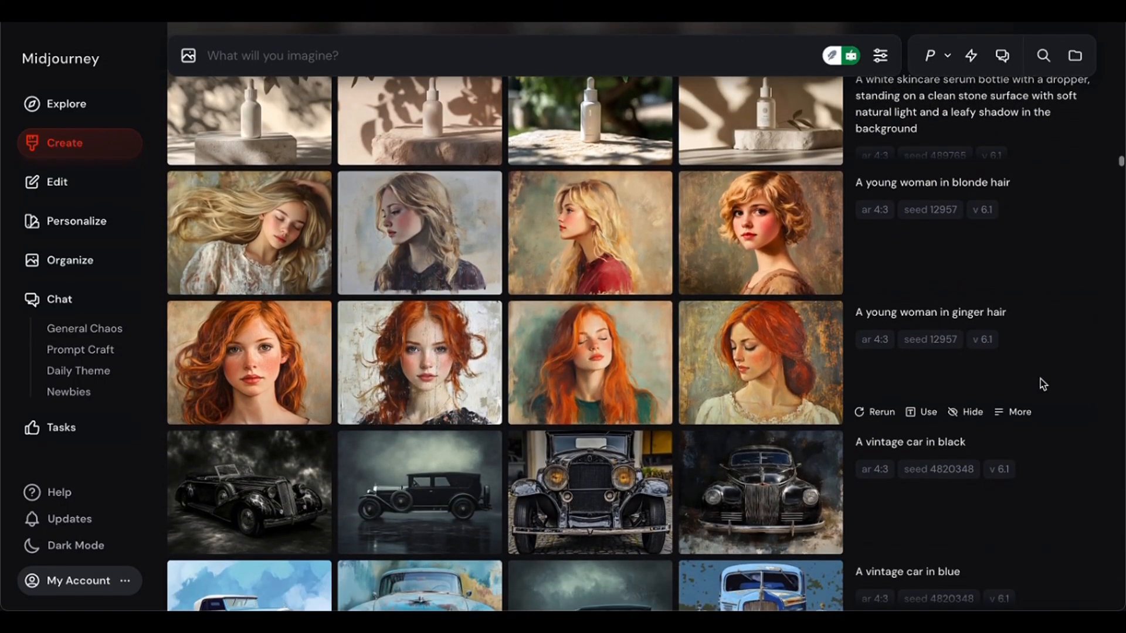
scroll(1043, 384, down, 8)
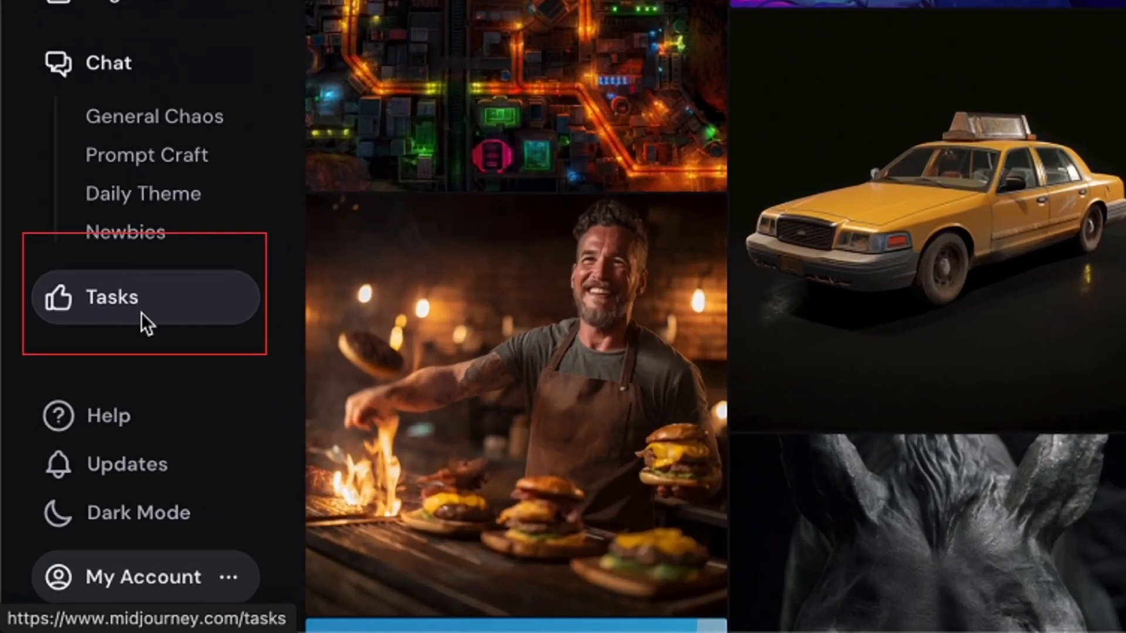
From Tasks, start the Curate Community Frontpage ranking and skip several image sets.
click(142, 313)
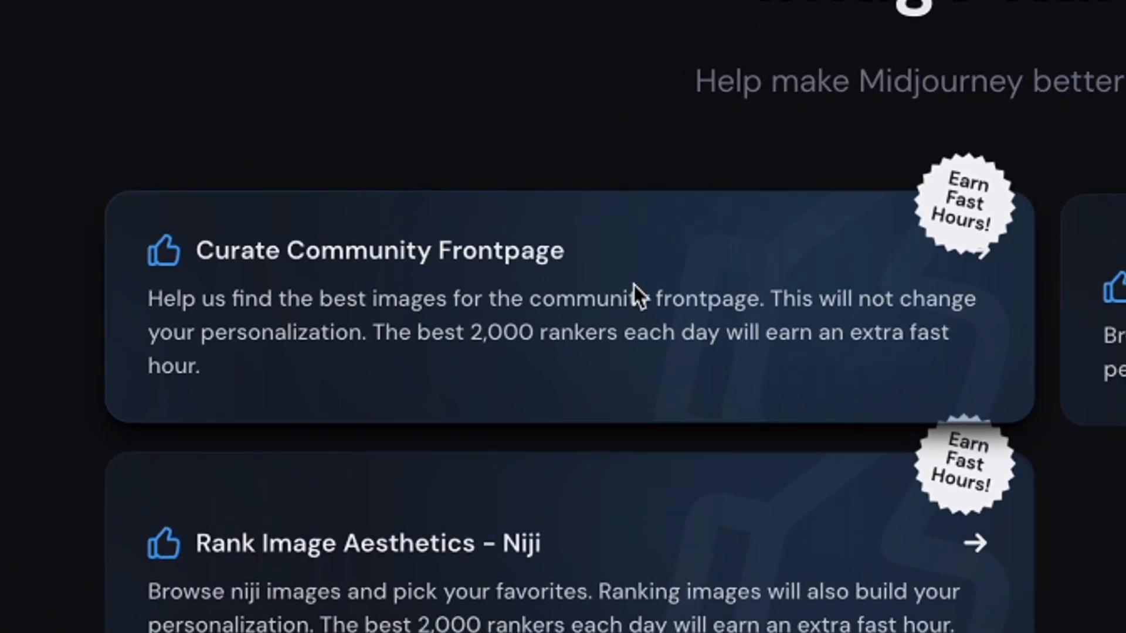
click(625, 376)
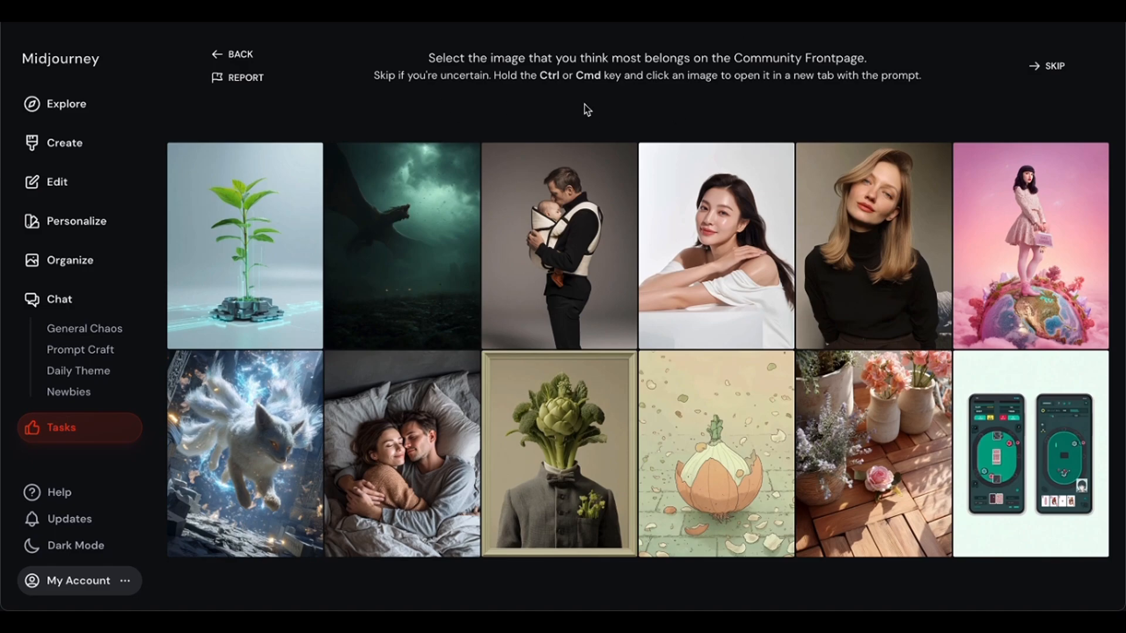
click(1047, 66)
click(1052, 81)
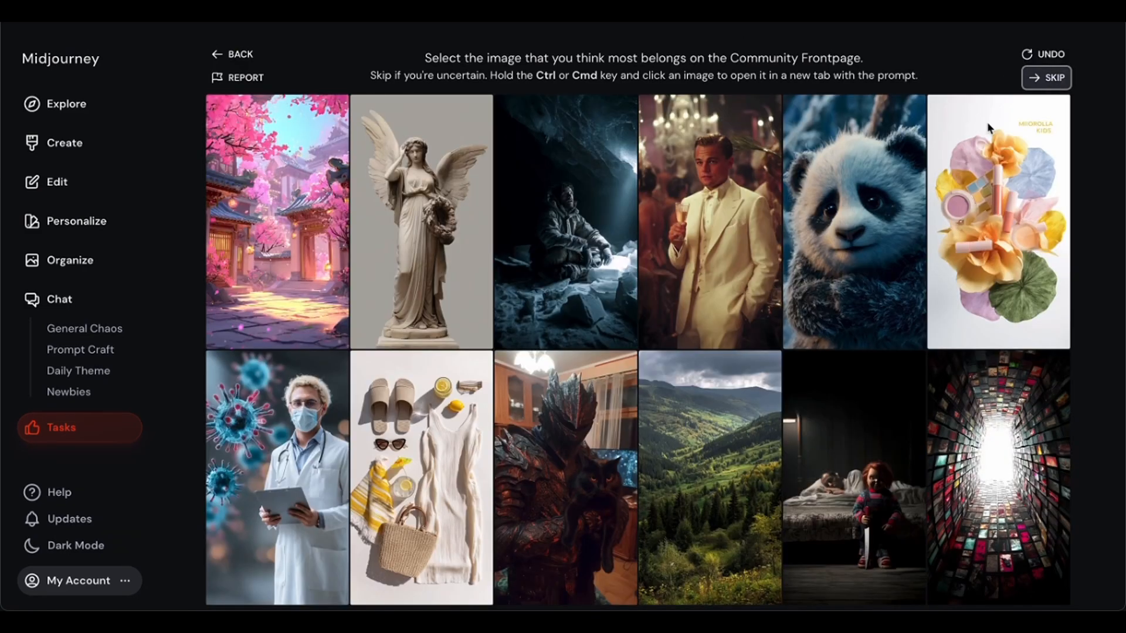
click(1045, 77)
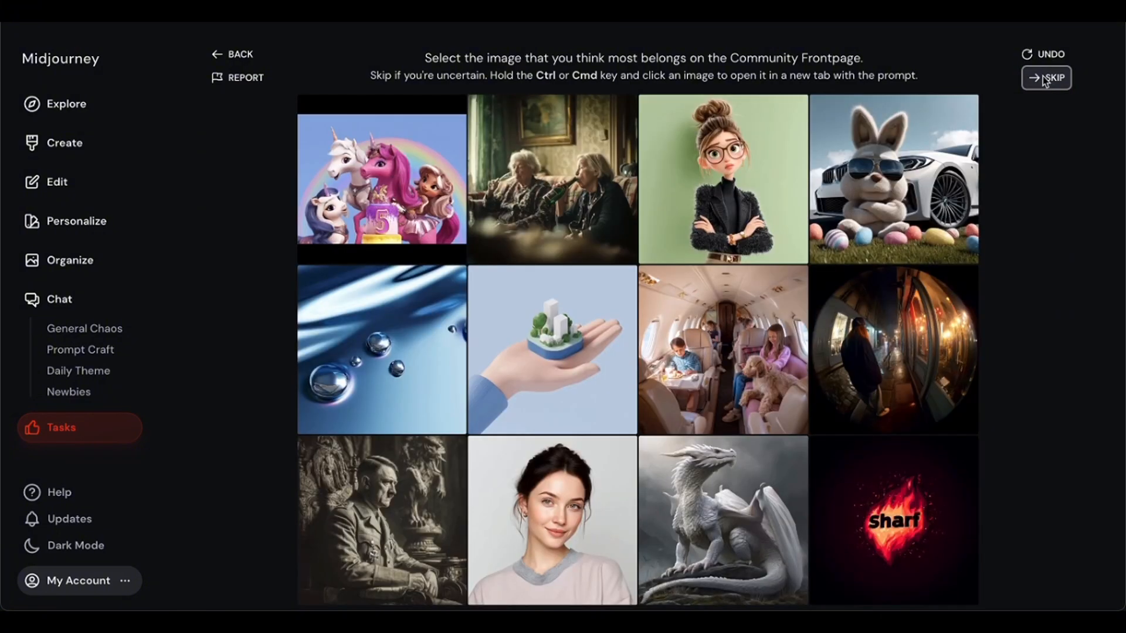
click(1042, 76)
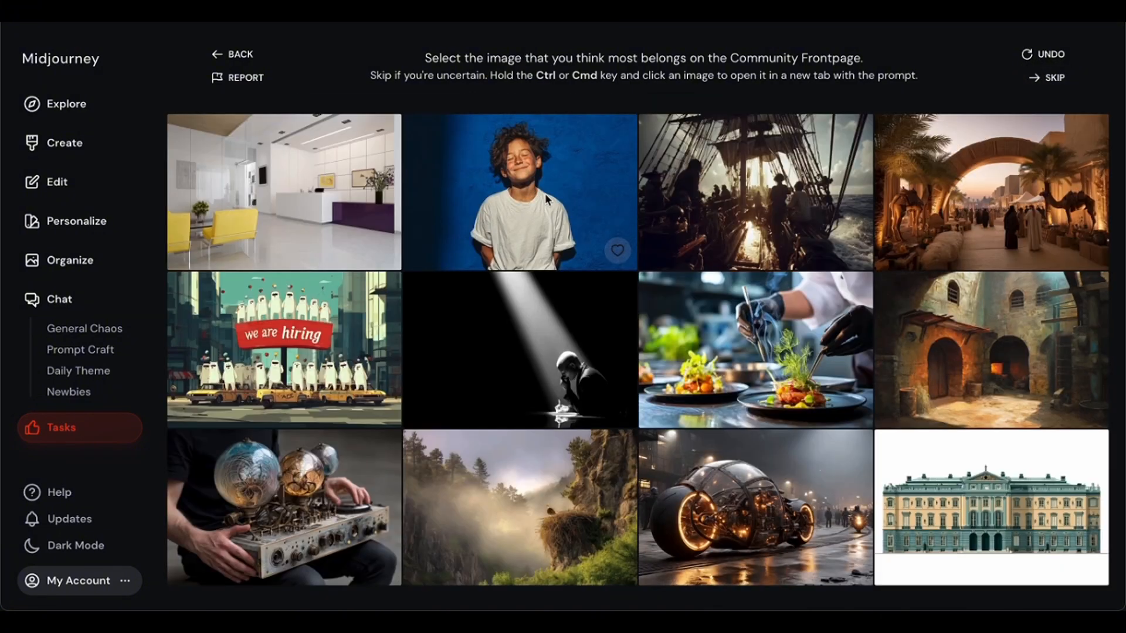
Choose the chef plating food as the image for the Community Frontpage and skip a following set.
click(760, 380)
click(717, 361)
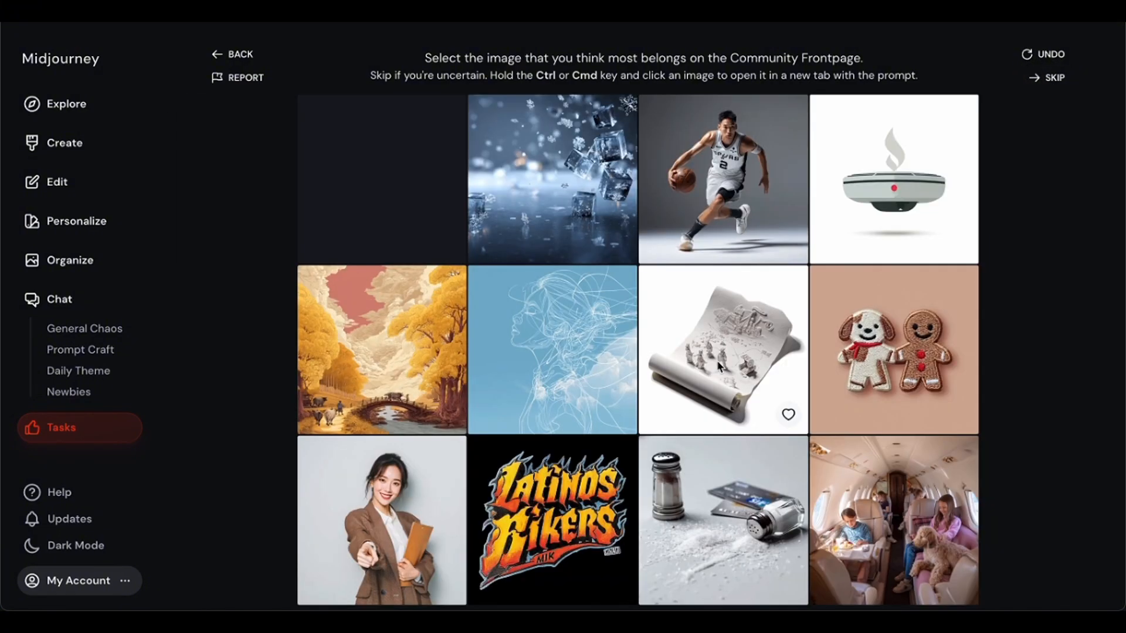
click(1049, 78)
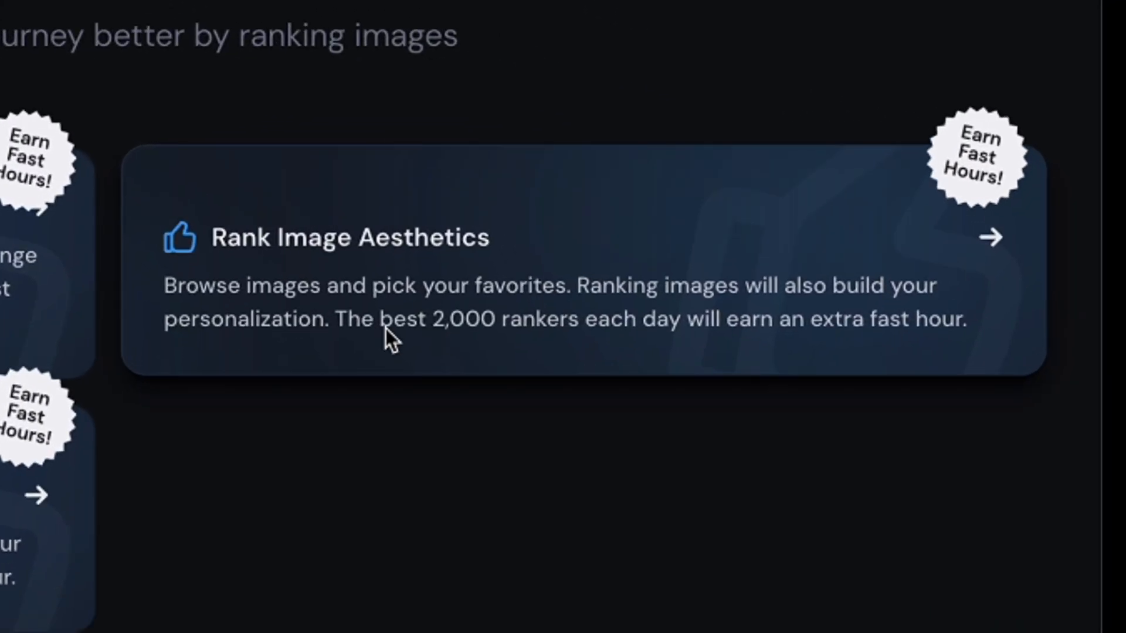
Start the Rank Image Aesthetics task and choose the beach image with the starfish as the preferred one.
click(386, 328)
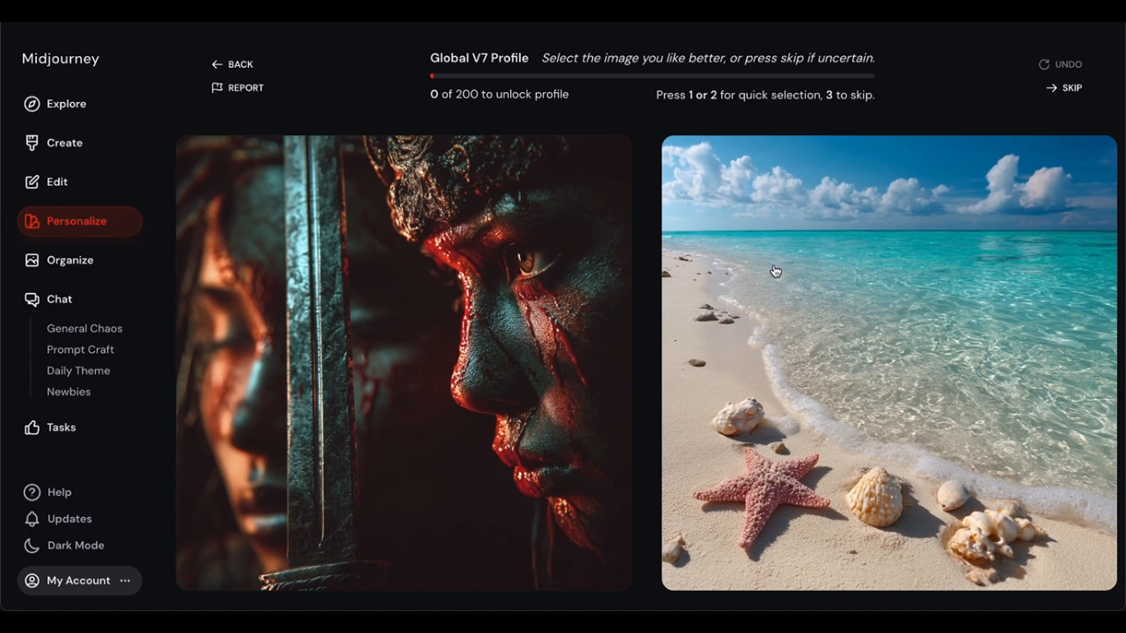
click(775, 271)
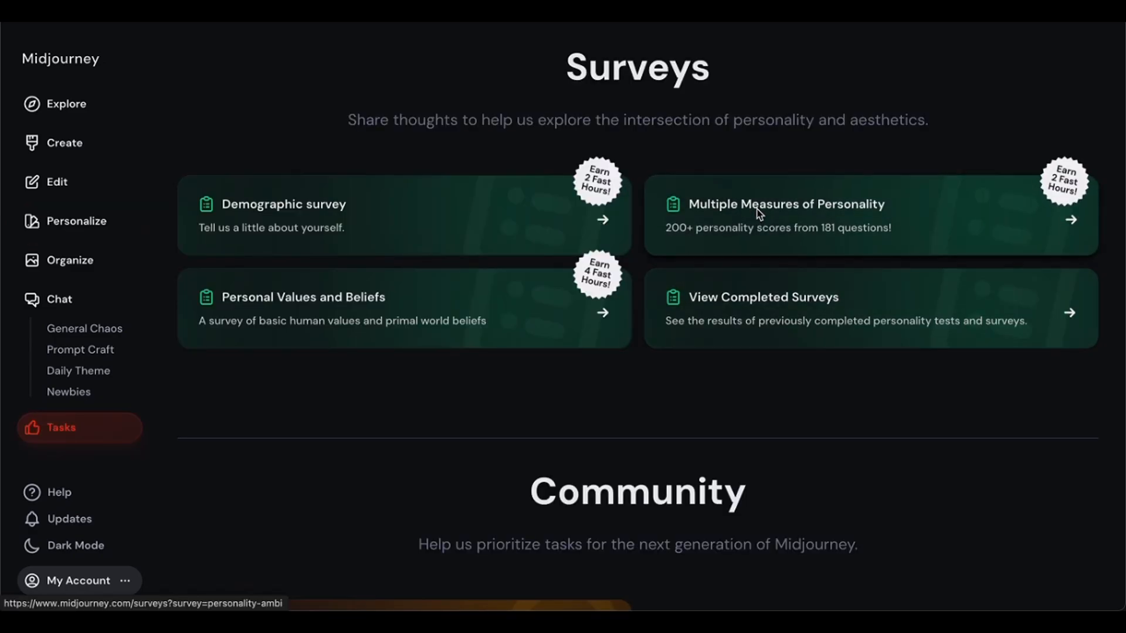
Open the Multiple Measures of Personality survey and read through its introduction and questions.
click(758, 209)
click(757, 355)
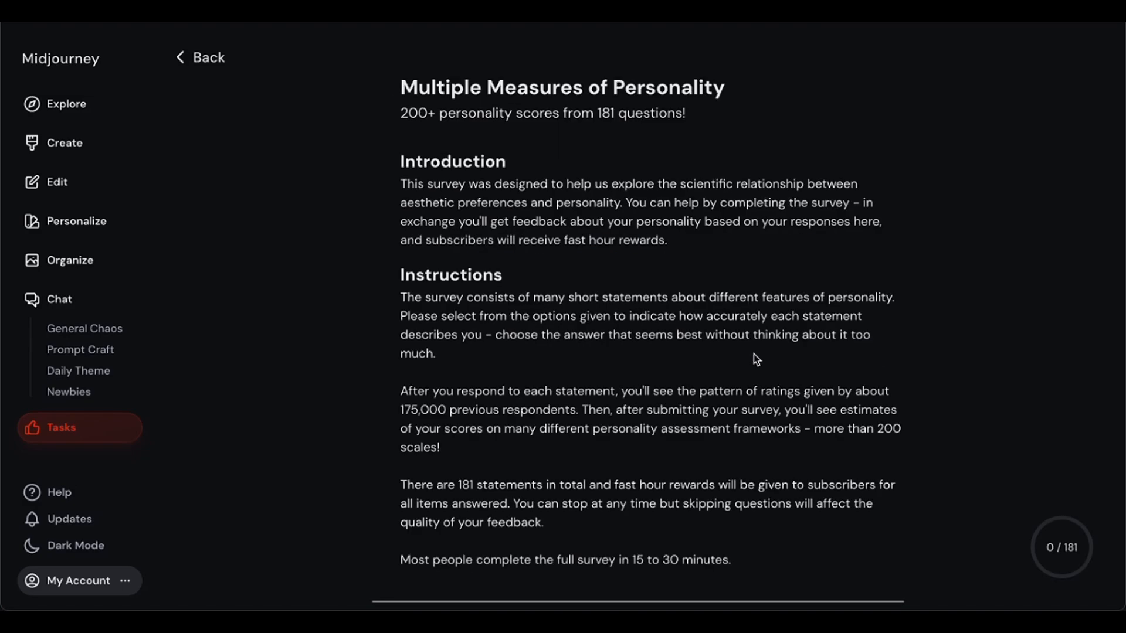
scroll(757, 359, down, 8)
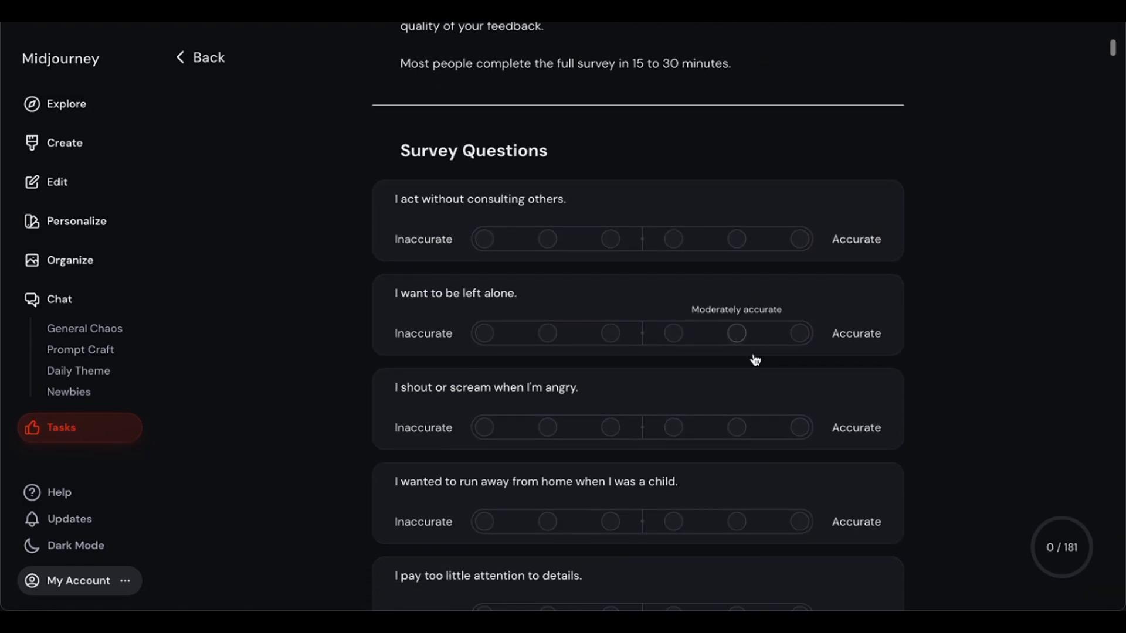
scroll(756, 360, down, 16)
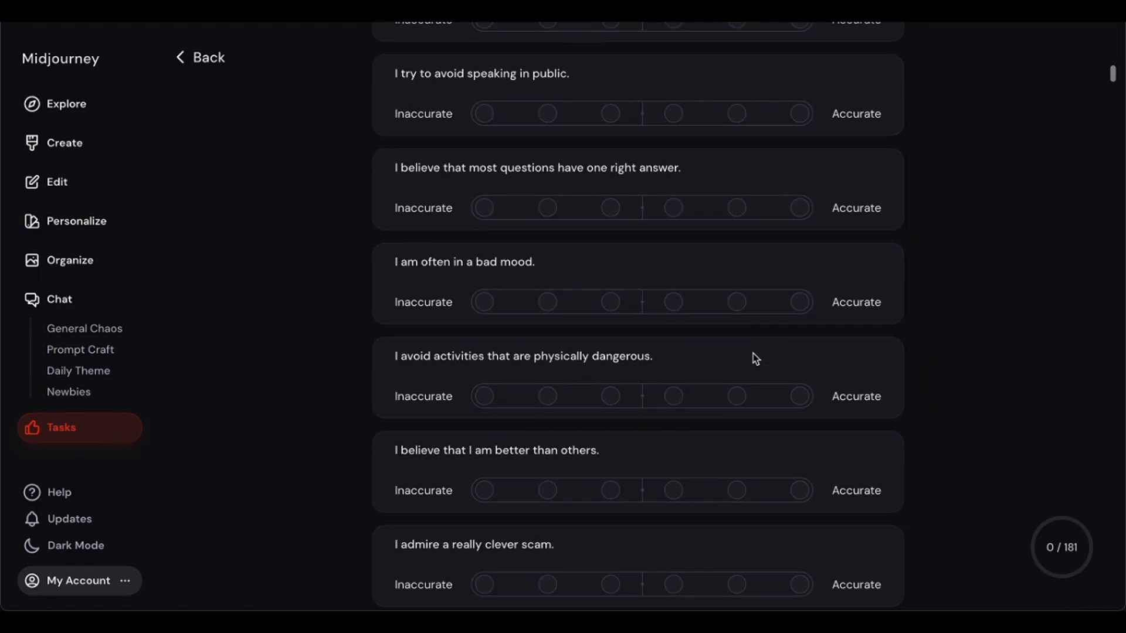
scroll(755, 360, down, 15)
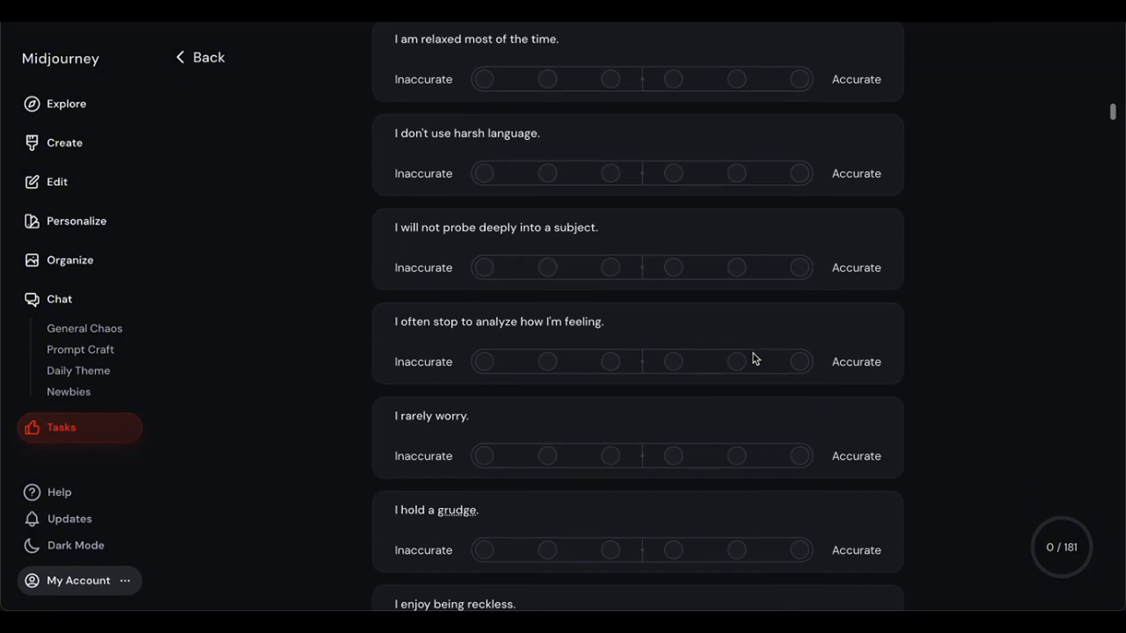
scroll(755, 360, down, 13)
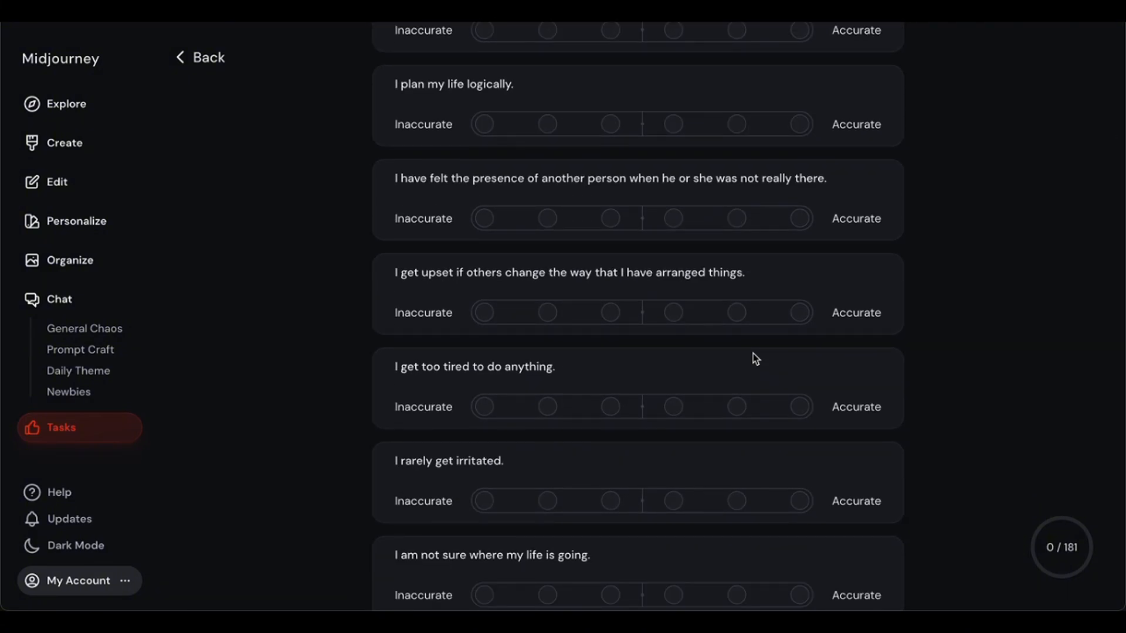
scroll(756, 360, down, 16)
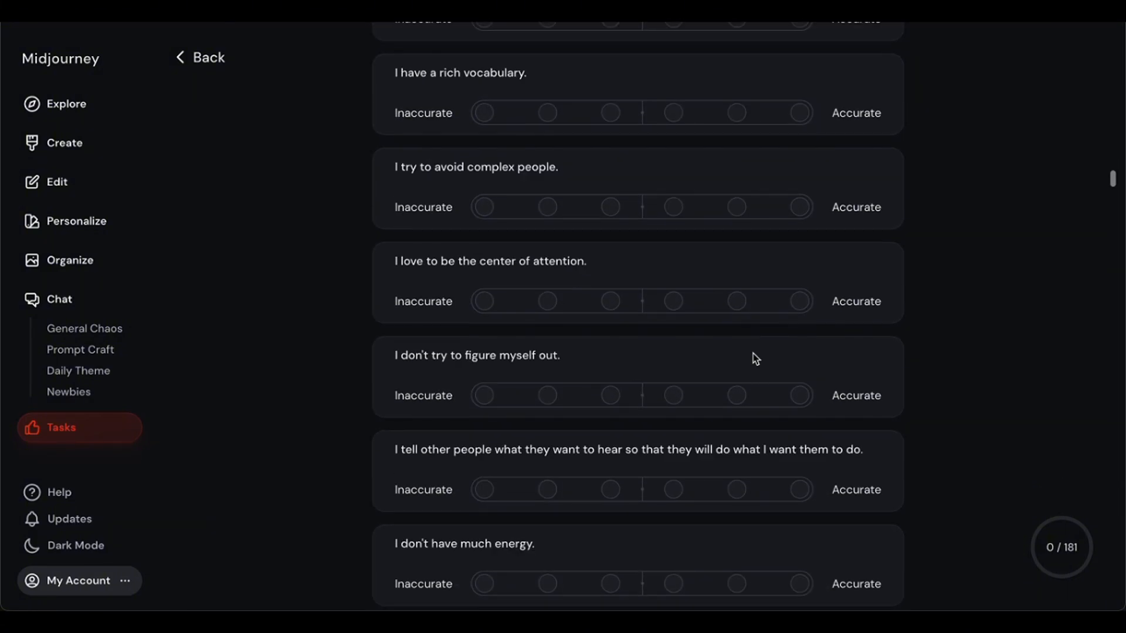
scroll(755, 359, down, 19)
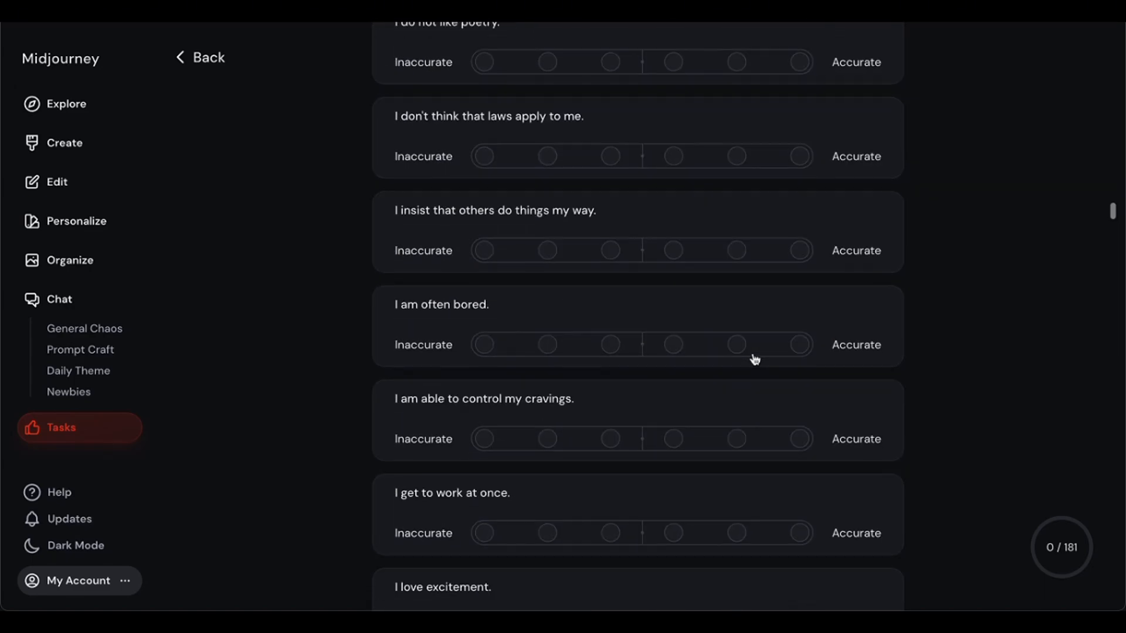
scroll(755, 360, down, 19)
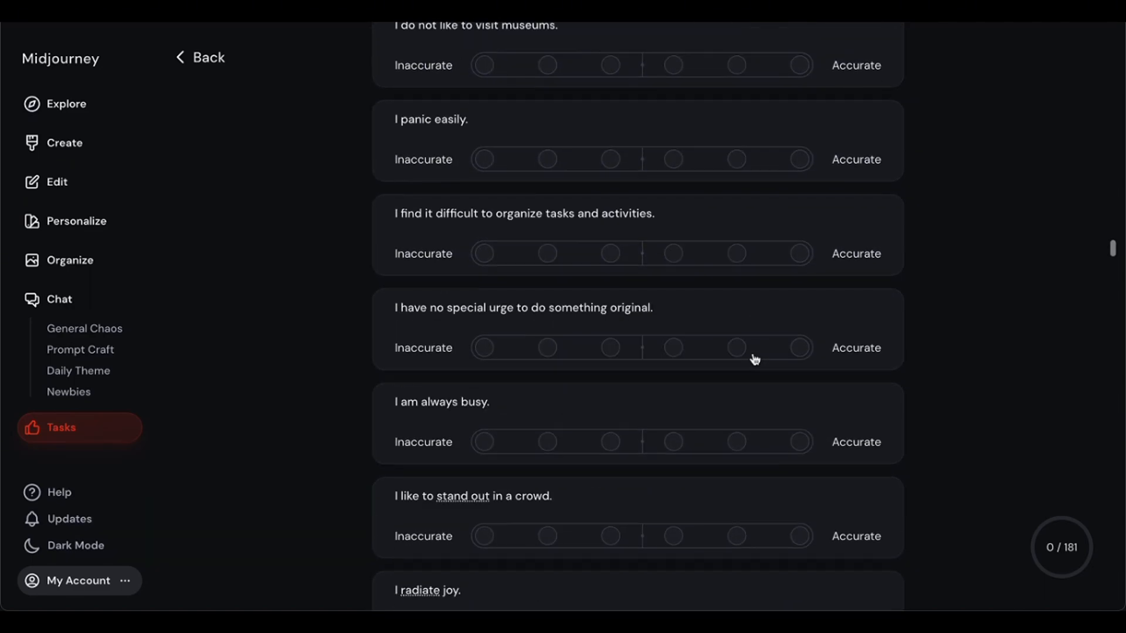
scroll(754, 360, down, 14)
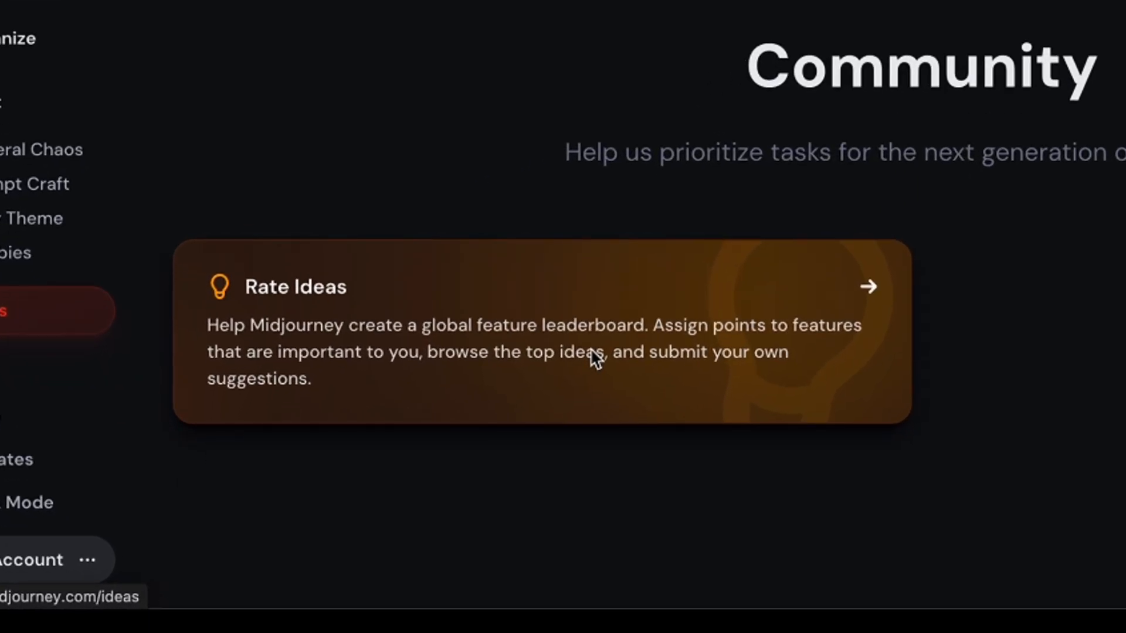
Open the Rate Ideas community task to see the feature ideas available for voting.
click(591, 351)
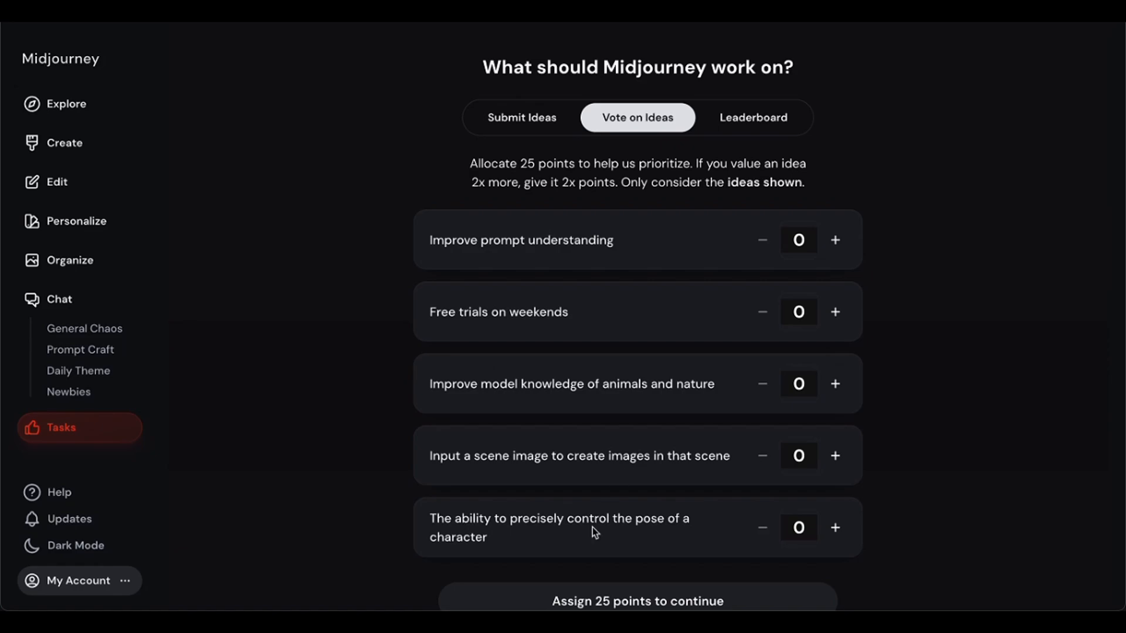
Allocate 2 points each to the ideas "Improve prompt understanding" and "Free trials on weekends".
click(835, 240)
click(835, 240)
click(835, 311)
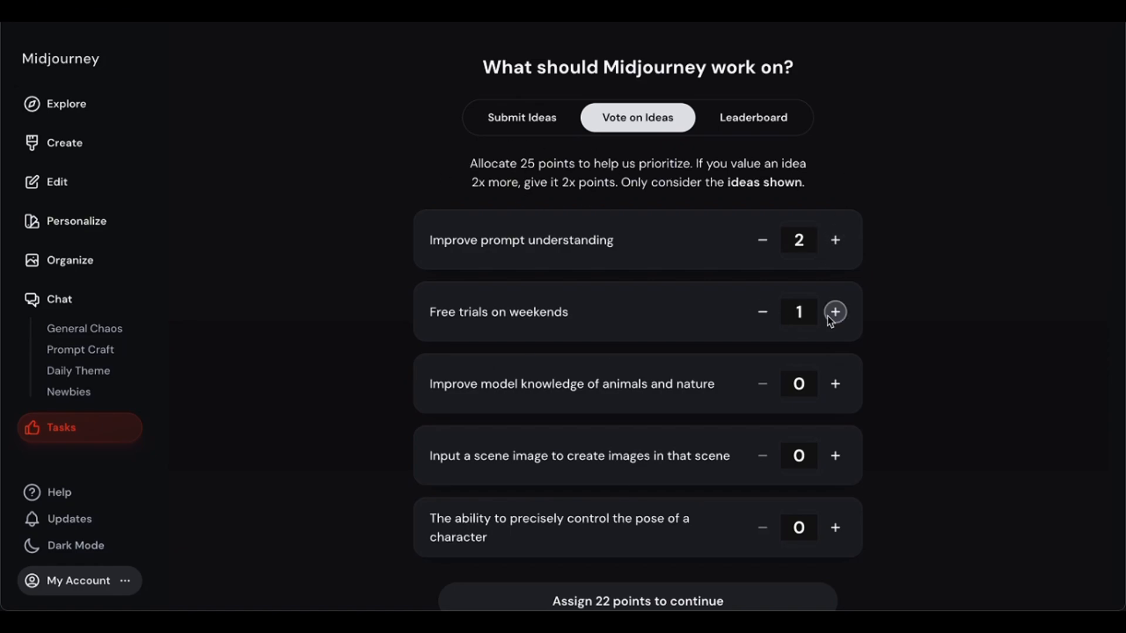
click(835, 311)
Allocate 2 points each to the idea for scene image input and the idea for precise character pose control.
scroll(675, 374, down, 1)
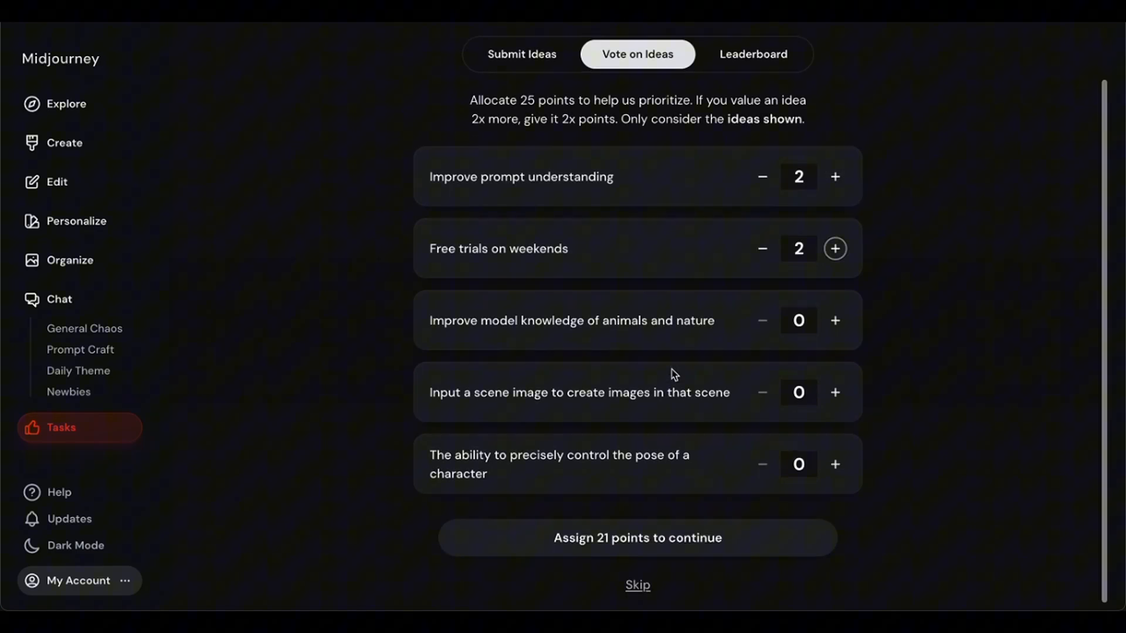
click(835, 393)
click(835, 393)
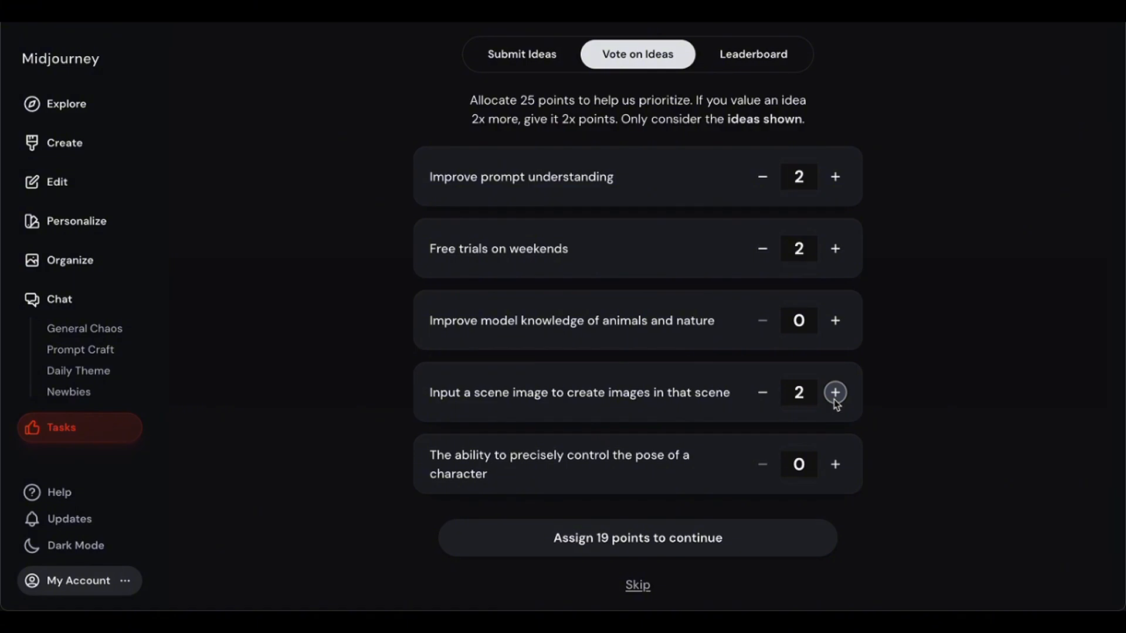
click(835, 465)
click(835, 464)
Open the ideas leaderboard and look through the community's most popular ideas with their score and controversy ratings.
scroll(835, 464, up, 1)
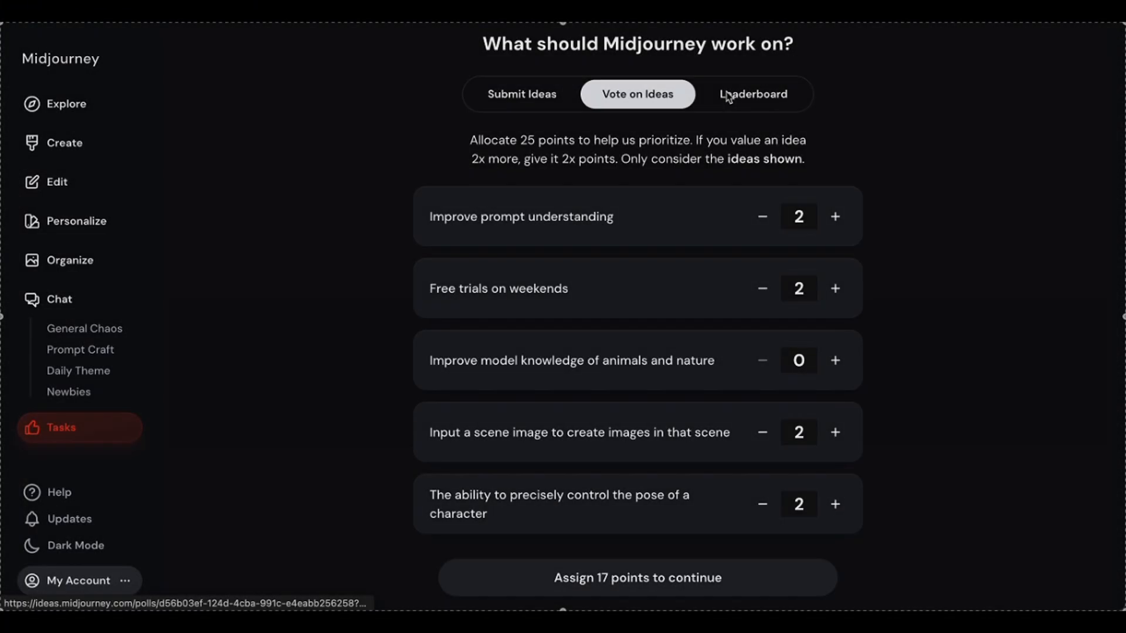
click(754, 117)
scroll(465, 130, down, 1)
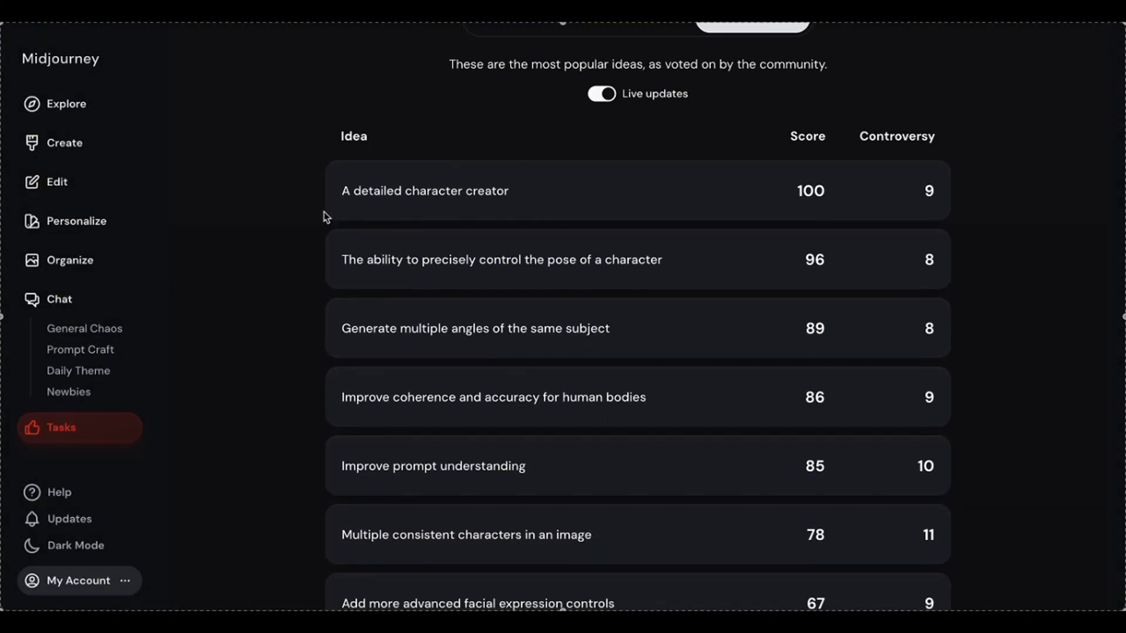
scroll(317, 341, down, 8)
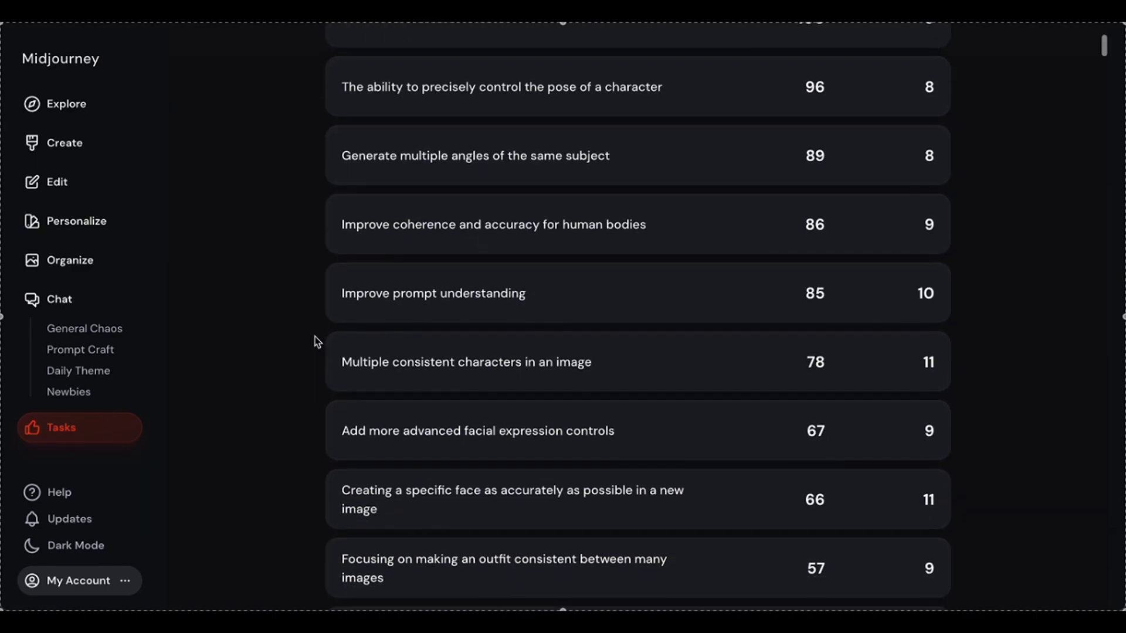
scroll(317, 341, down, 5)
scroll(317, 342, down, 8)
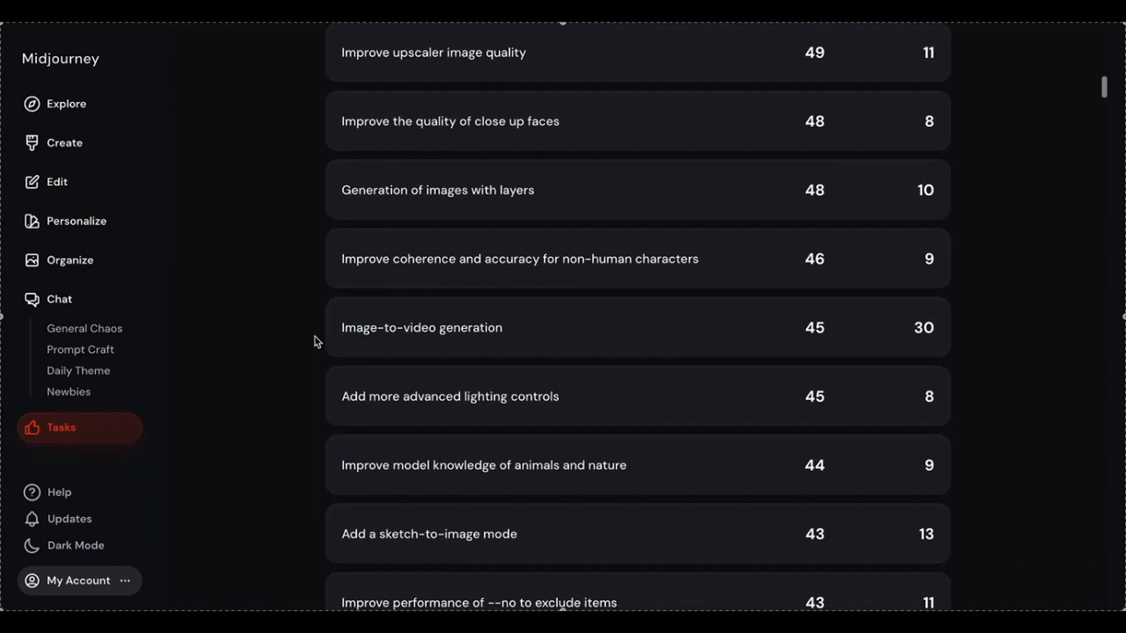
scroll(316, 341, down, 15)
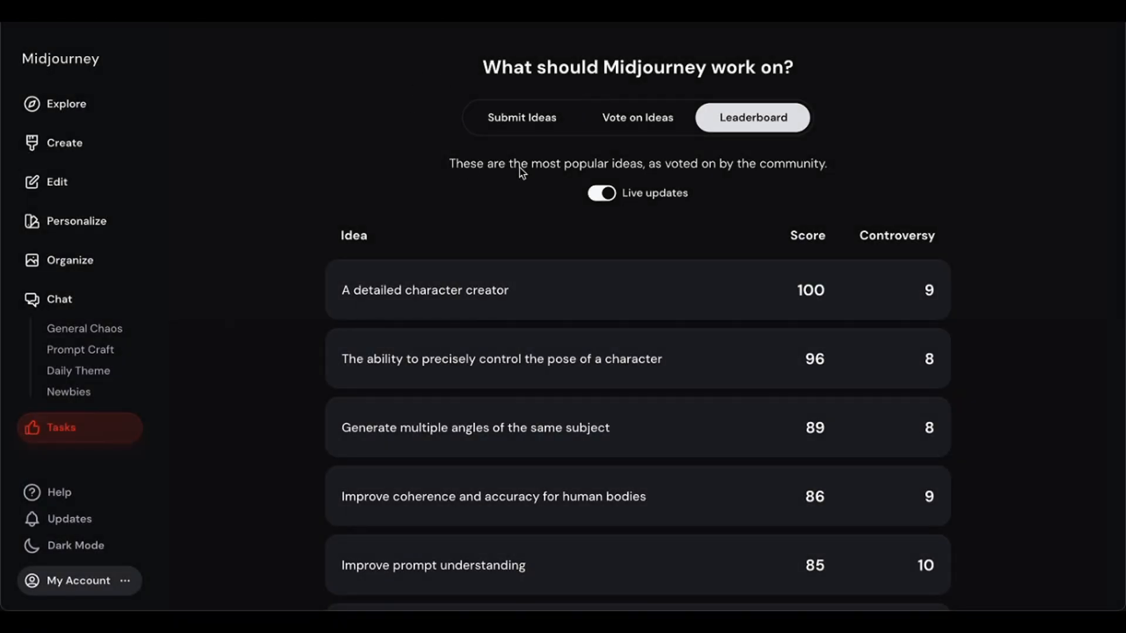
Open the form for submitting ideas and start entering one, and look over the Tasks page again.
click(518, 118)
text(I s)
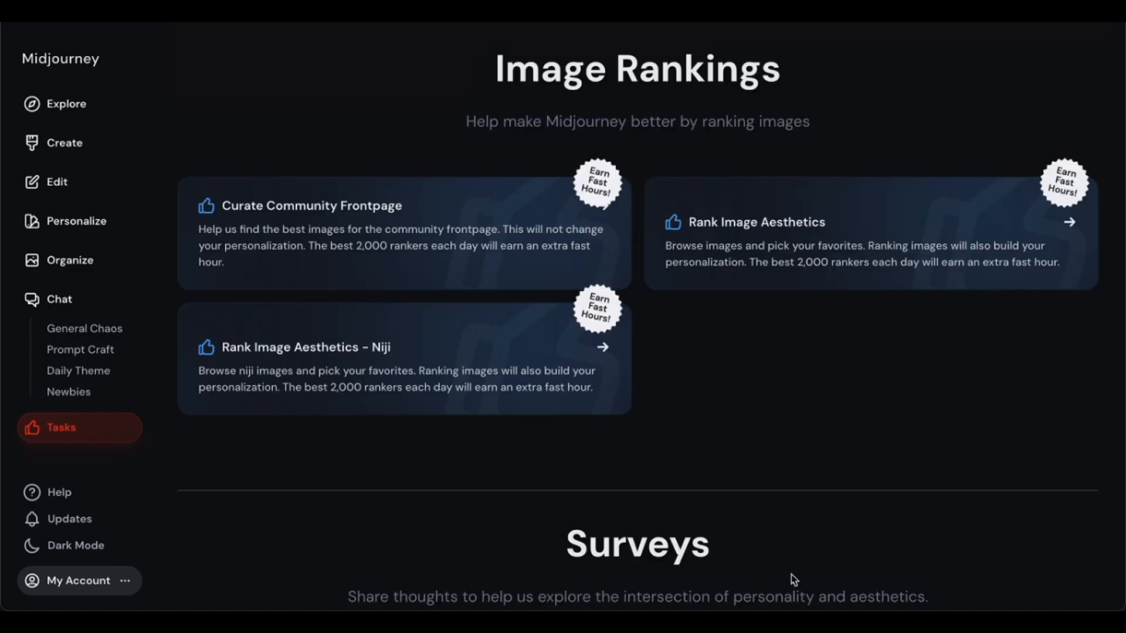
scroll(793, 580, down, 7)
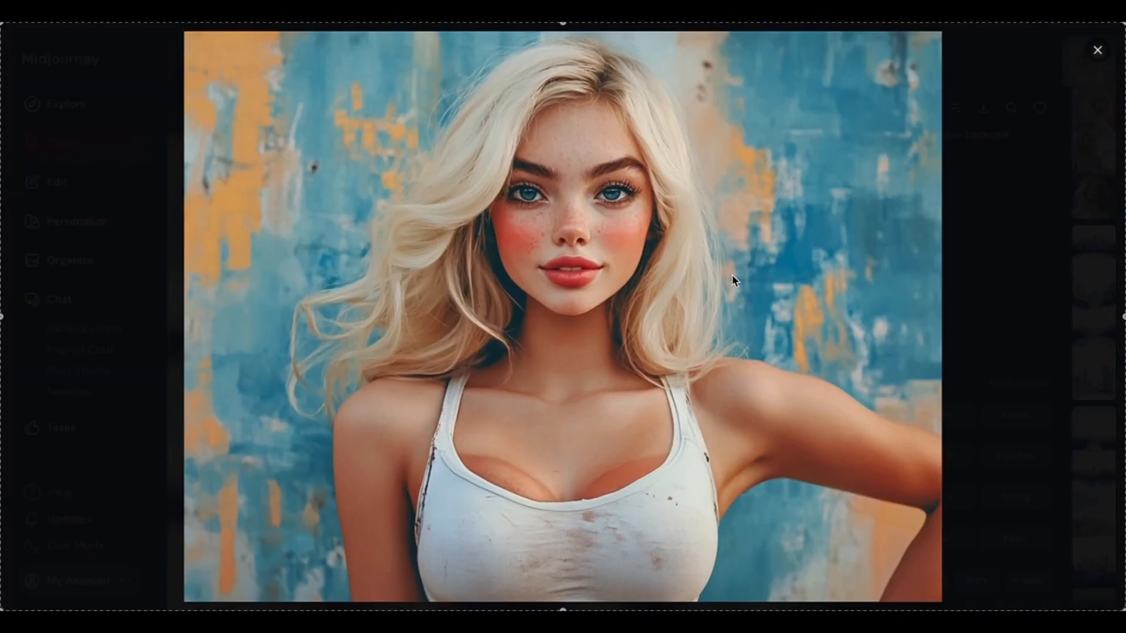
View the "Something awesome" images of the blonde woman in a brown cardigan with a red fish one after another at full size.
click(1098, 50)
click(459, 308)
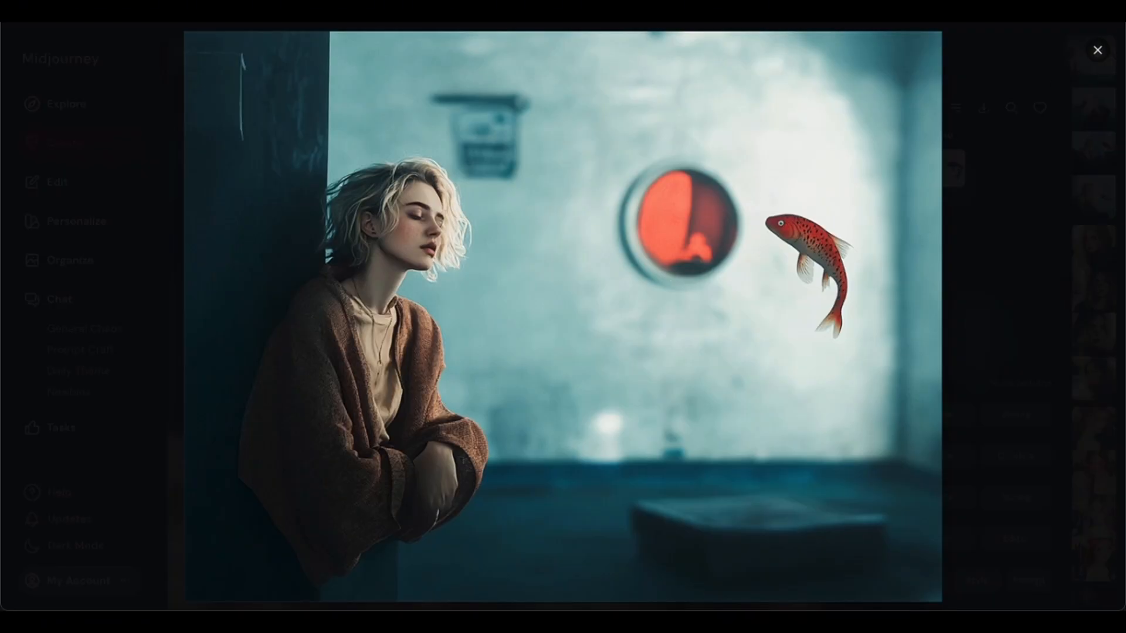
click(1097, 50)
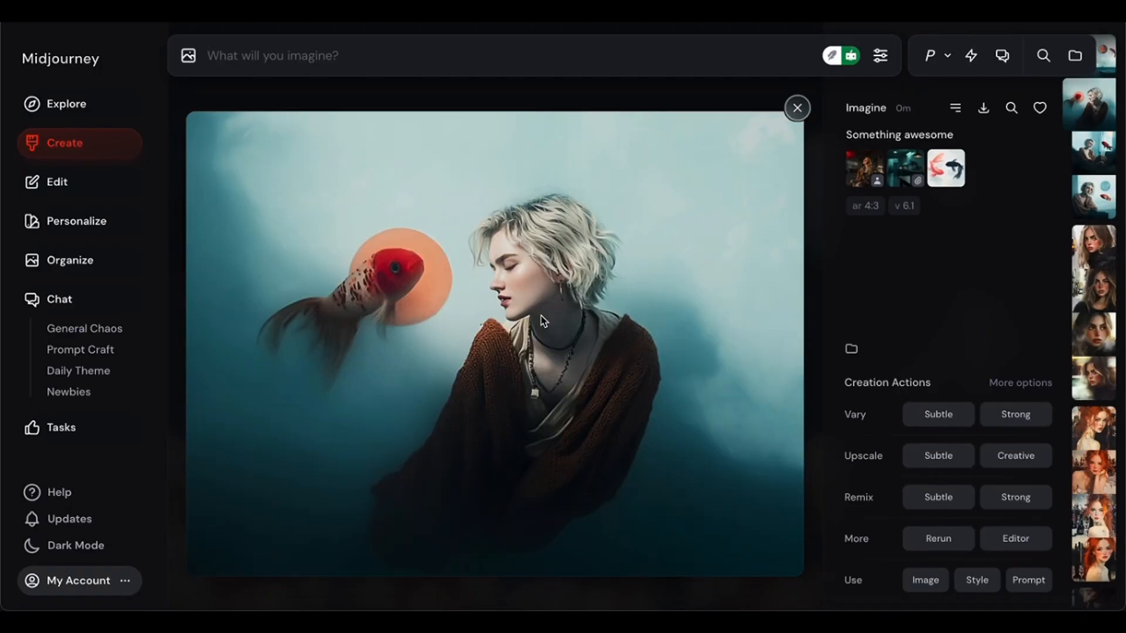
click(544, 321)
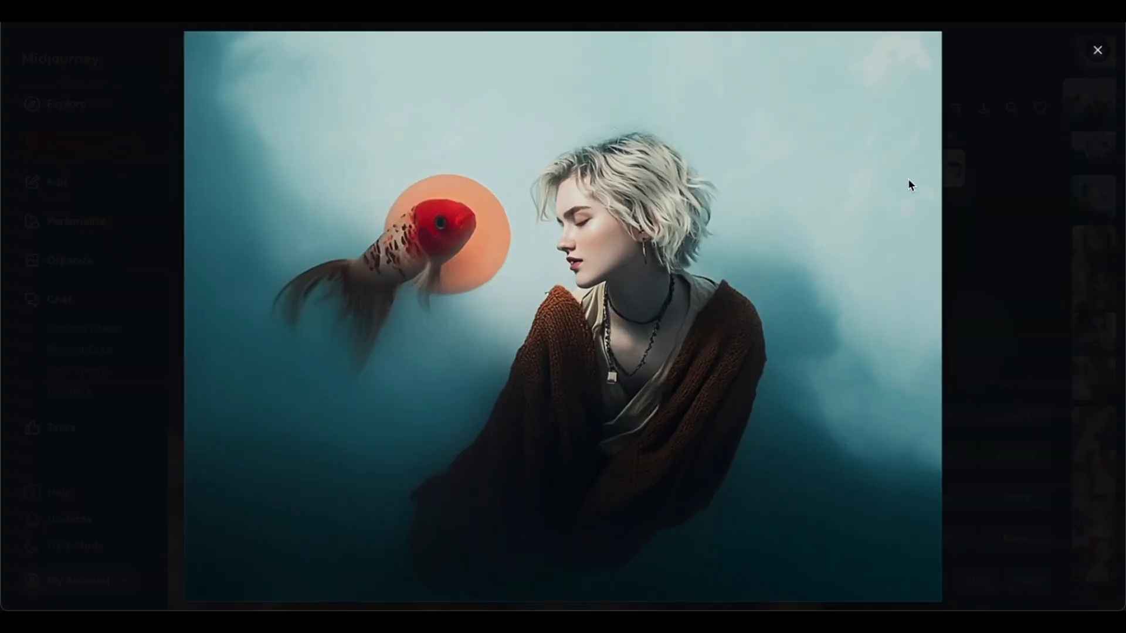
click(1098, 51)
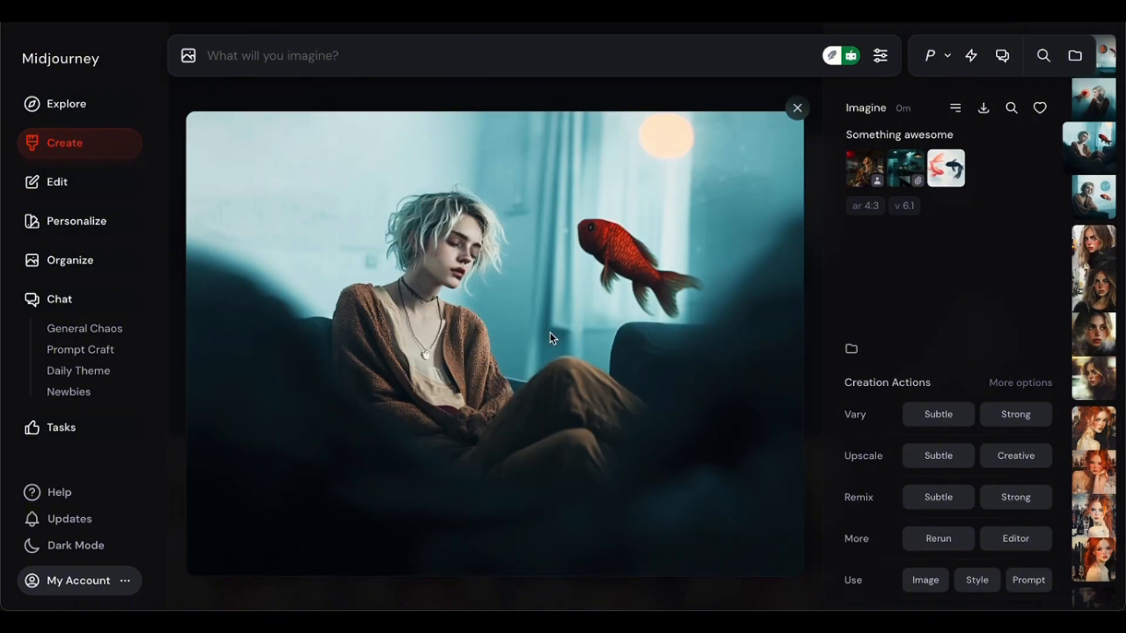
click(550, 333)
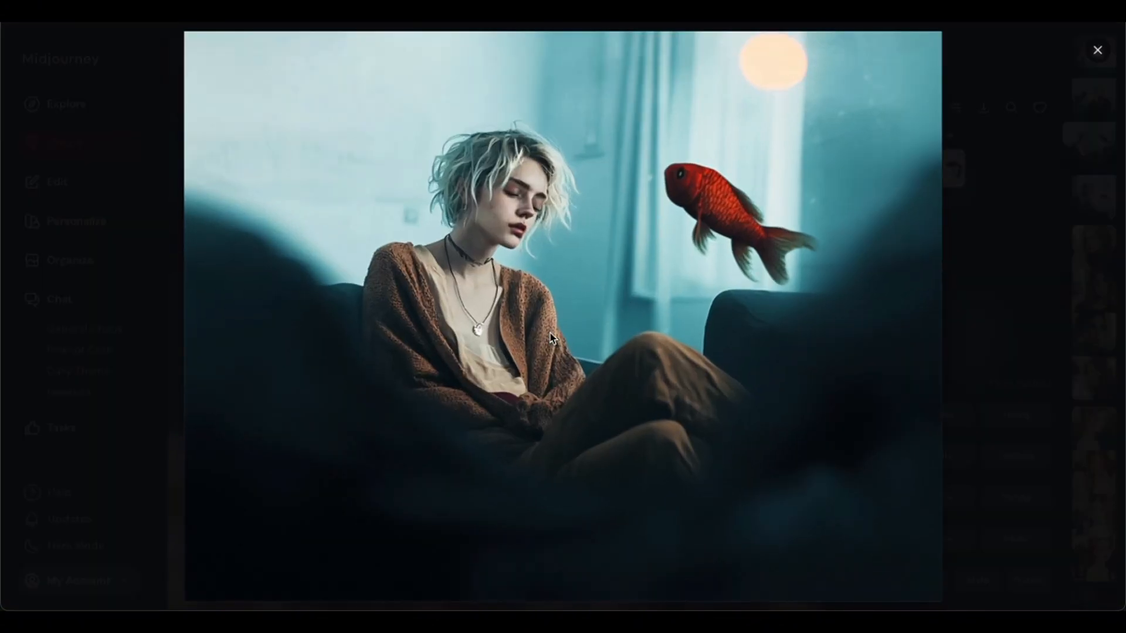